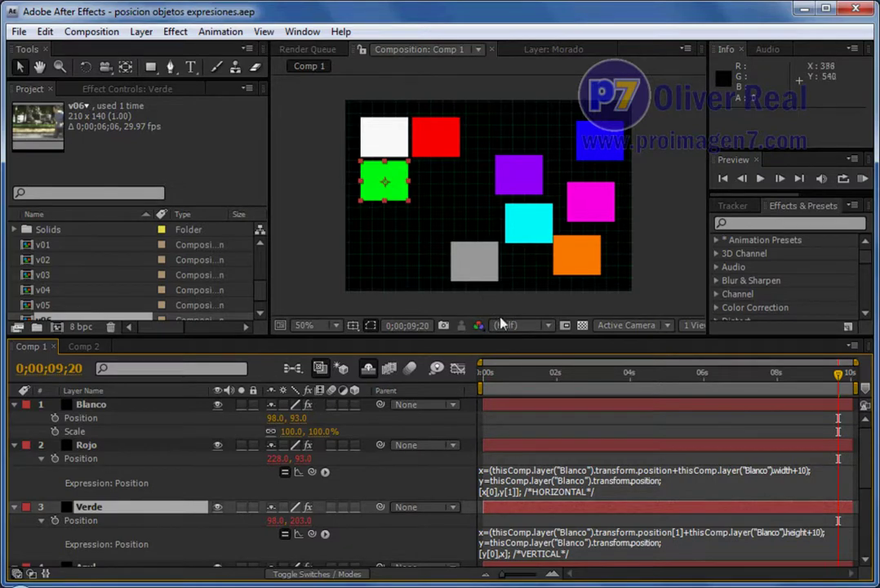
- Dock the Align panel on the right from the Window menu
click(302, 31)
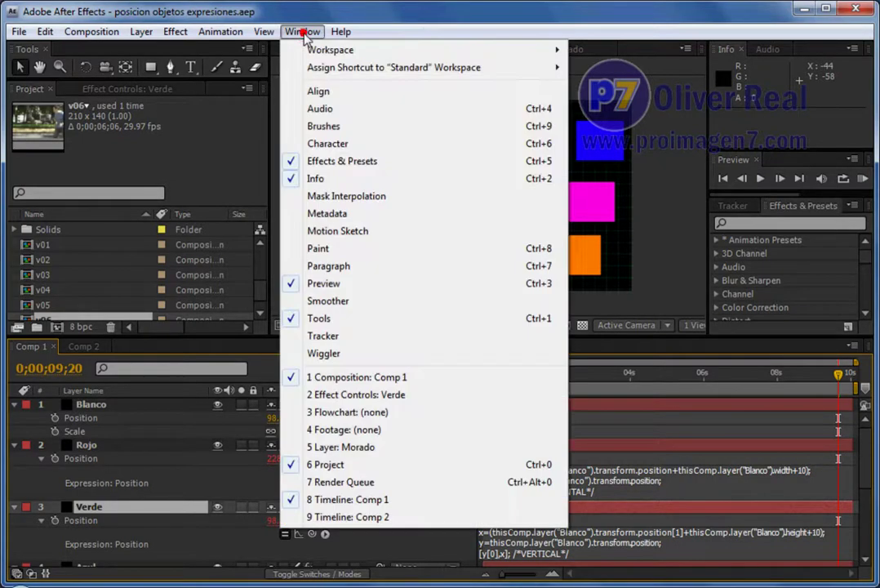
click(311, 88)
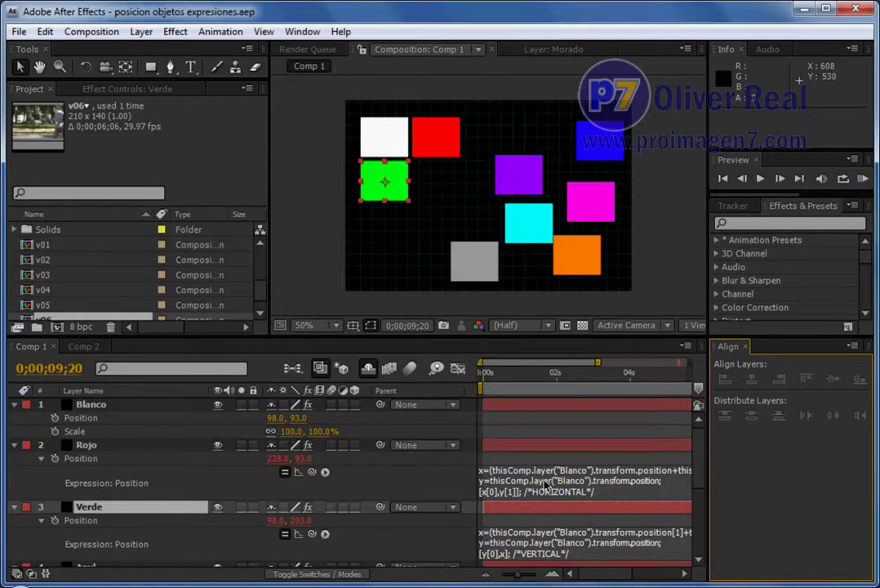
- Close the Align panel and select the white Blanco square in the viewer
click(745, 347)
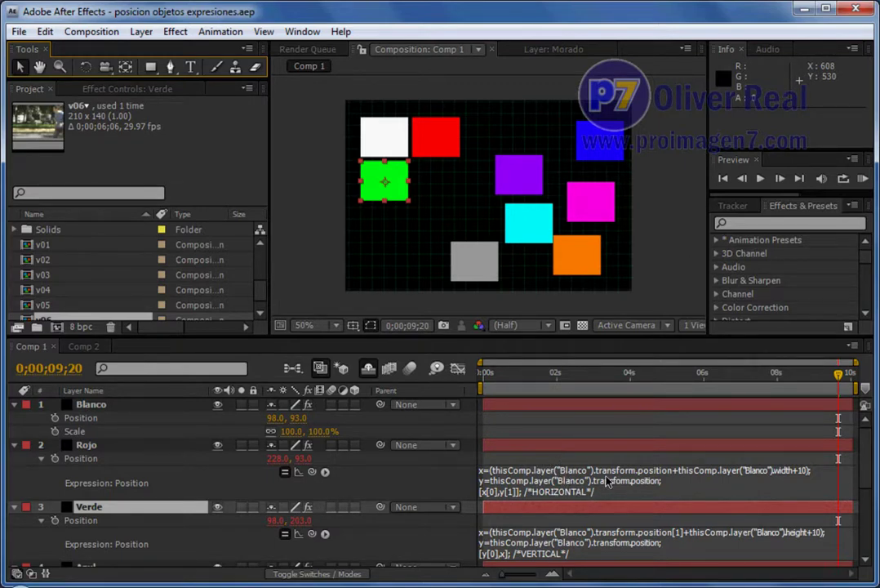
click(392, 138)
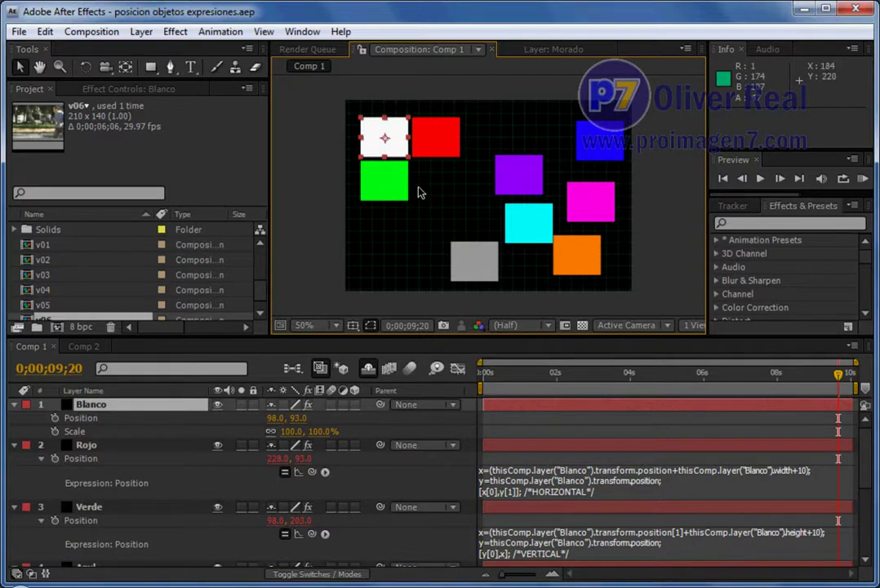
- Highlight the HORIZONTAL comment in Rojo's expression and the VERTICAL comment in Verde's
click(597, 486)
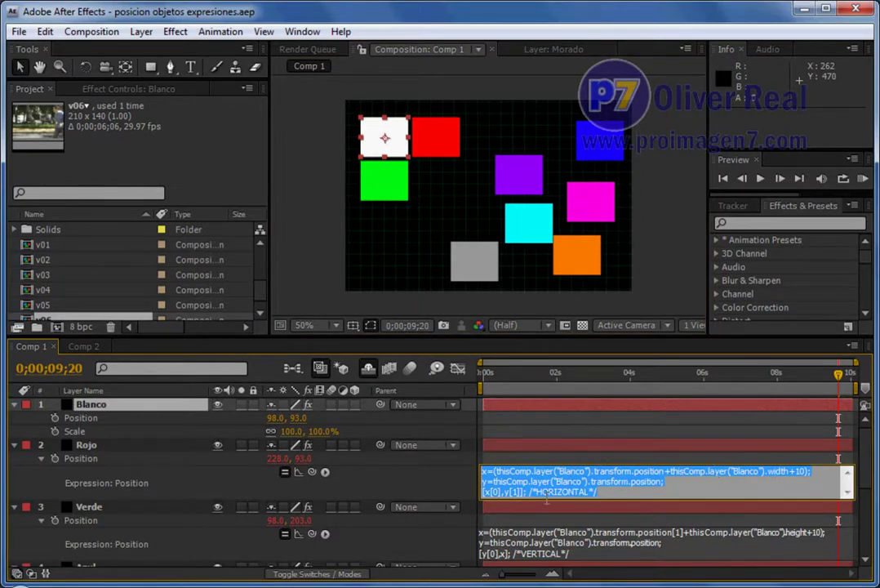
click(551, 492)
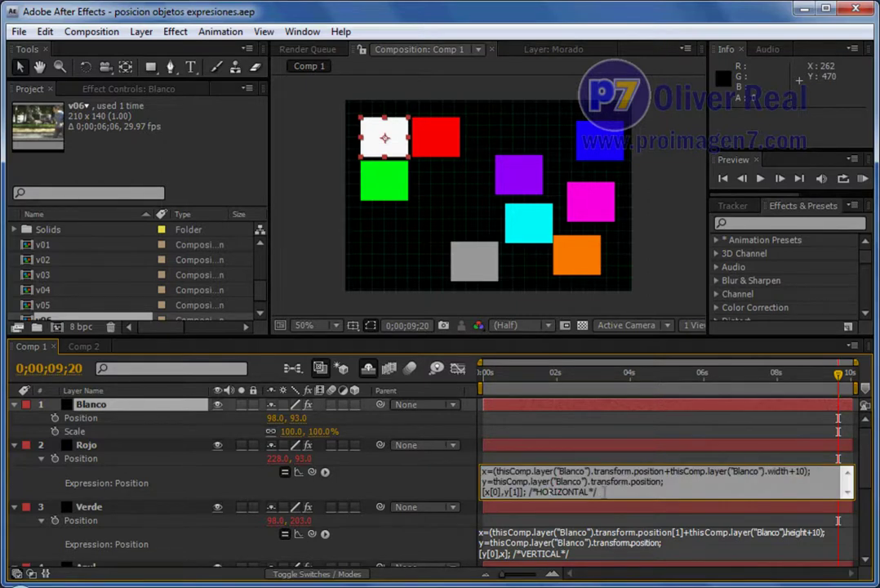
drag(604, 492, 530, 491)
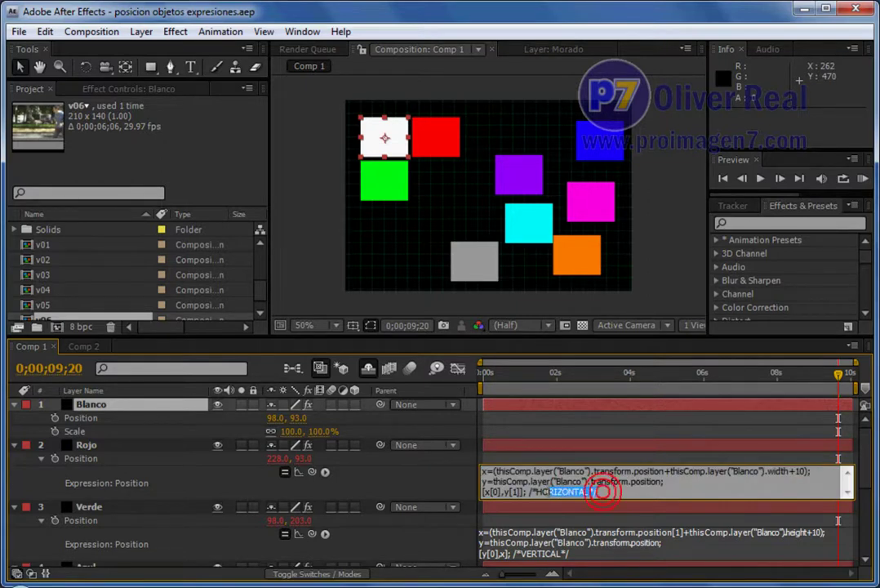
click(573, 550)
drag(565, 554, 520, 554)
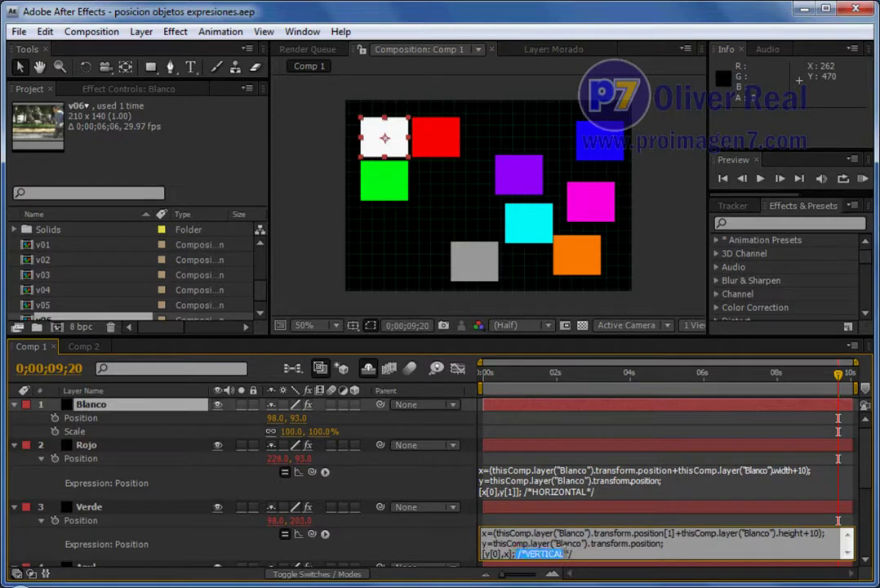
key(shift+End)
- Remove the +10 gap after width from Rojo's position expression and commit it
click(601, 491)
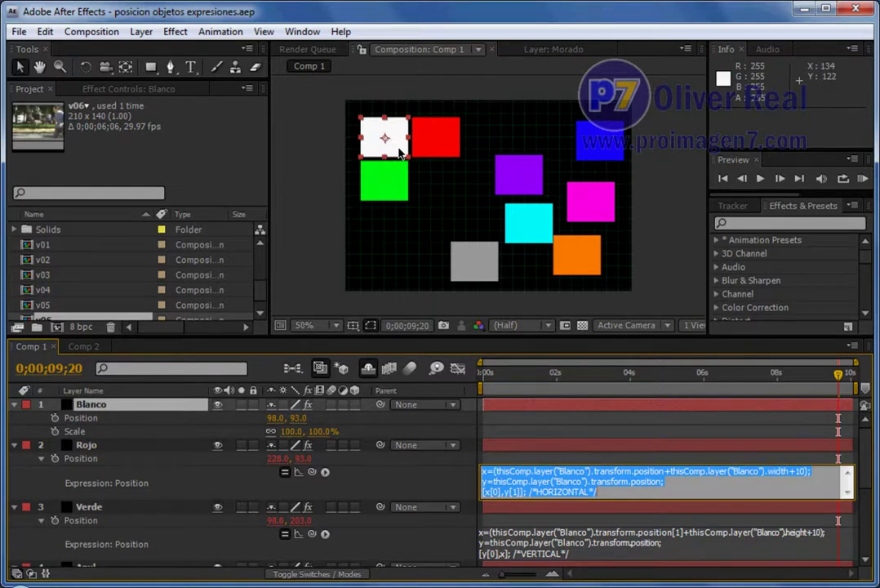
drag(788, 472, 805, 472)
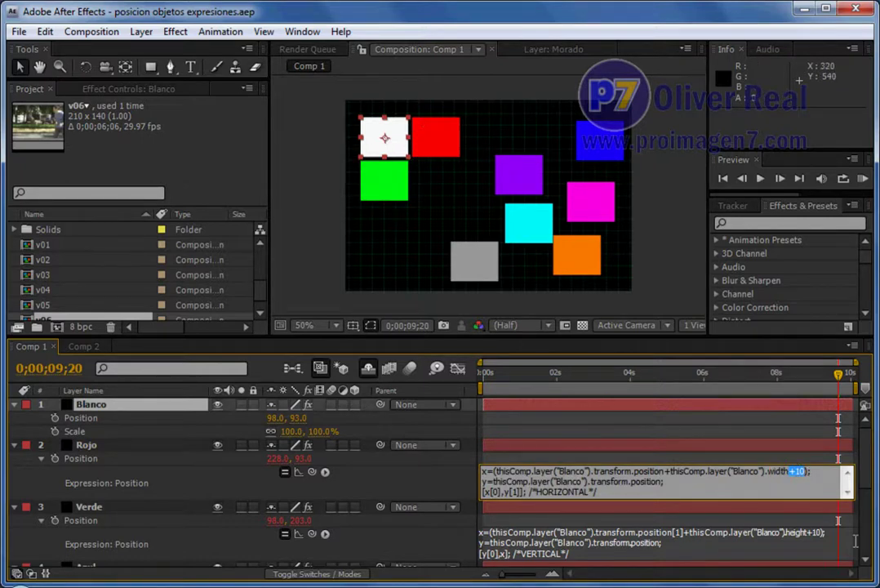
key(KP_Enter)
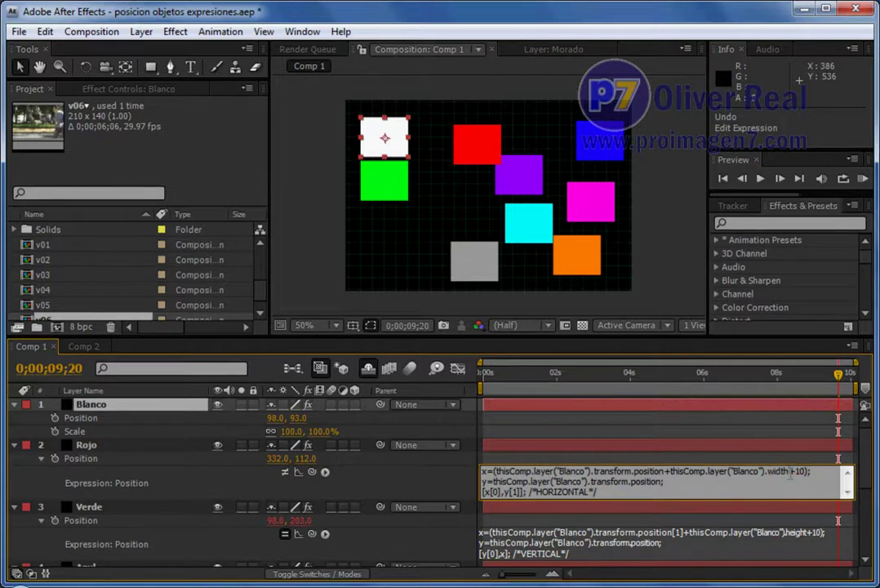
drag(789, 472, 809, 472)
key(Right)
key(BackSpace)
key(BackSpace)
key(BackSpace)
click(807, 472)
key(KP_Enter)
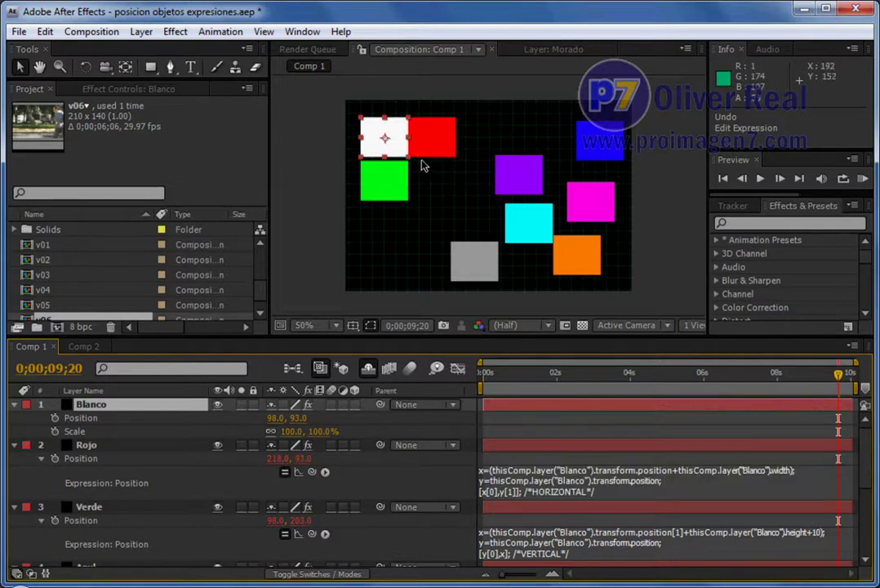
- Add +10 back after width in Rojo's expression and commit it
click(790, 472)
click(790, 472)
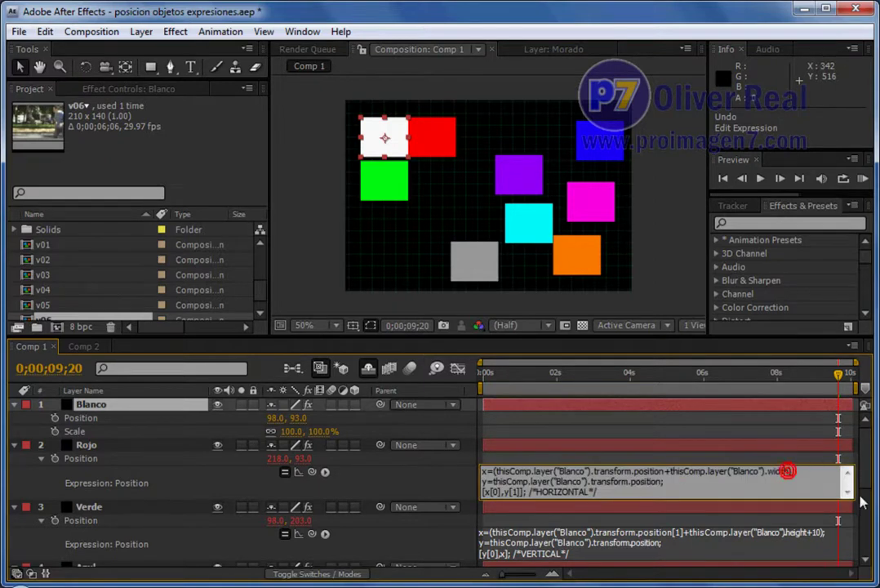
text(+1)
text(10)
click(859, 493)
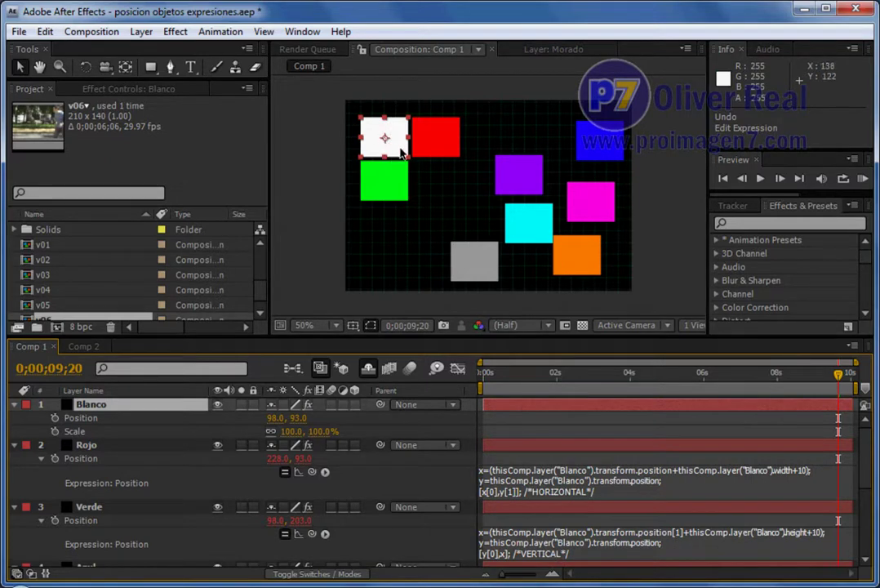
- Highlight height in Verde's position expression, then return to Rojo's expression
click(795, 529)
click(780, 534)
drag(780, 533, 801, 533)
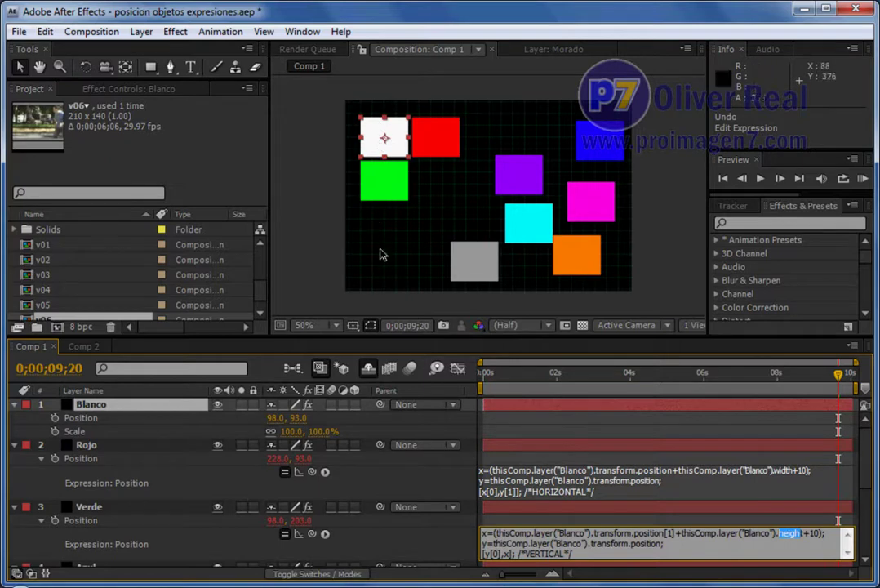
click(531, 480)
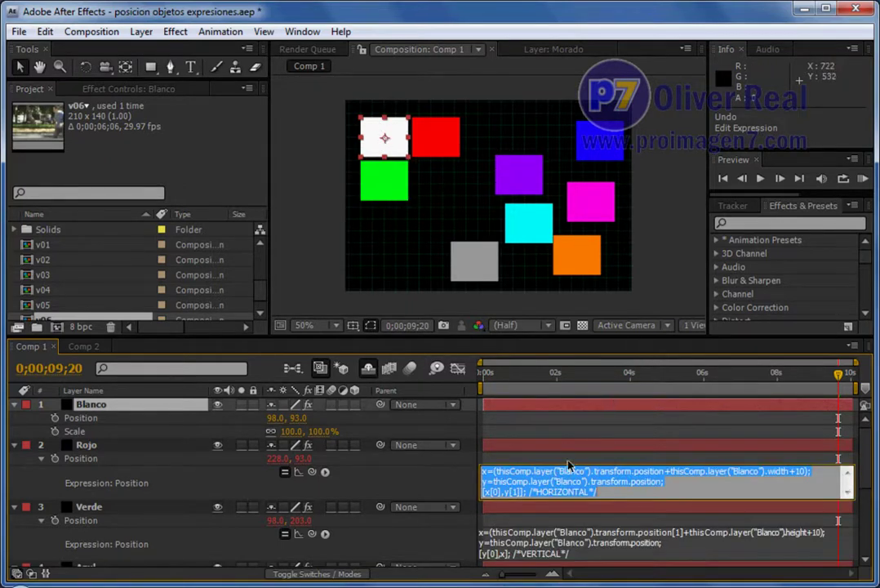
- Copy Rojo's full position expression with Copiar and select the orange Naranja layer
click(570, 464)
click(570, 482)
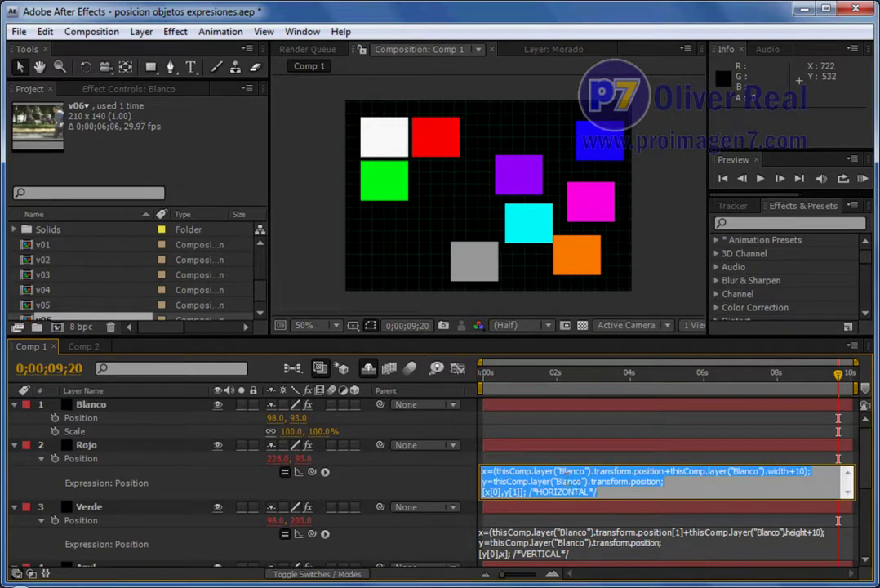
right_click(567, 478)
click(618, 310)
click(578, 262)
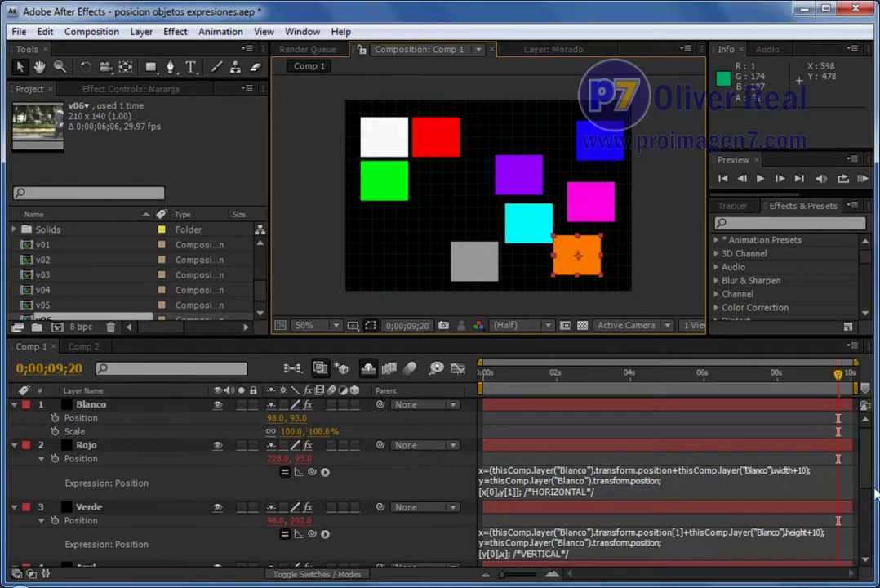
drag(864, 470, 867, 517)
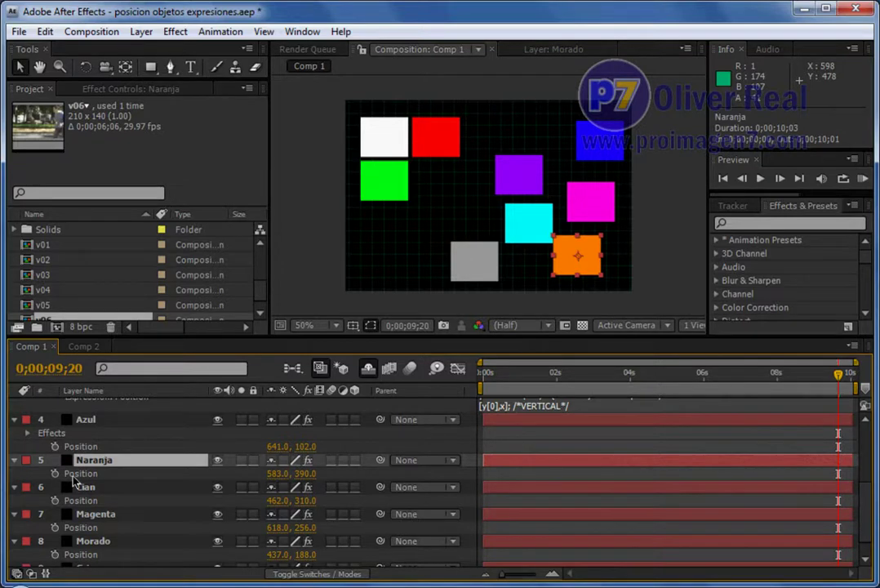
- Paste Rojo's expression into Naranja's Position with Pegar, placing orange at 228, 93
alt+click(56, 473)
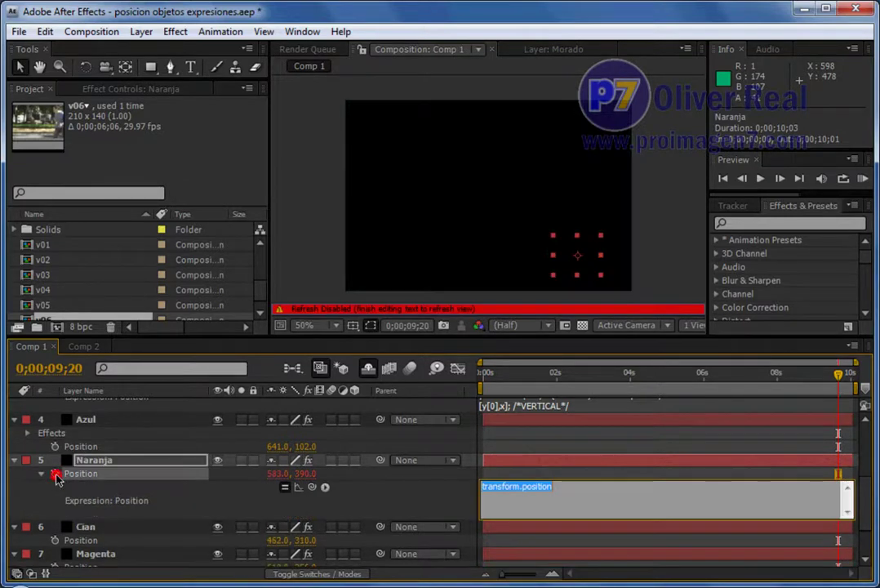
right_click(520, 500)
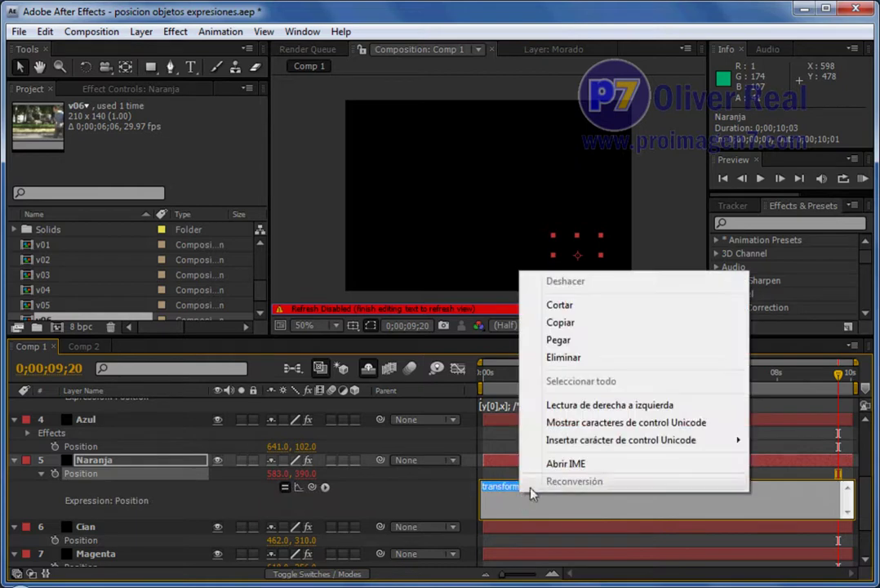
click(527, 338)
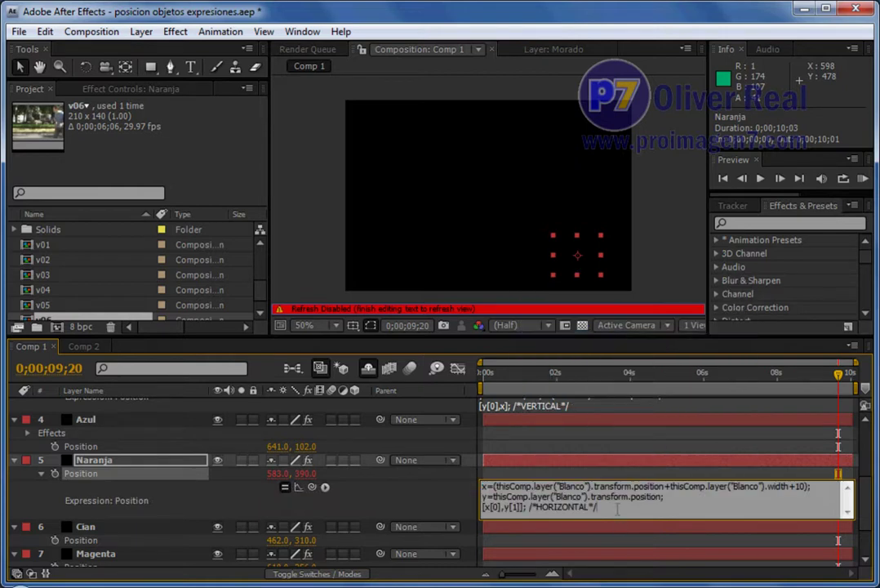
click(620, 474)
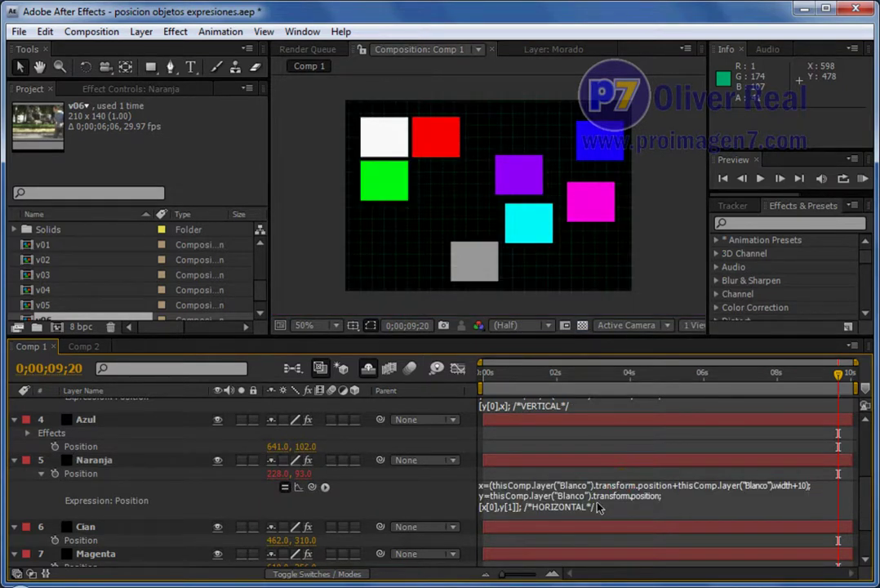
click(597, 505)
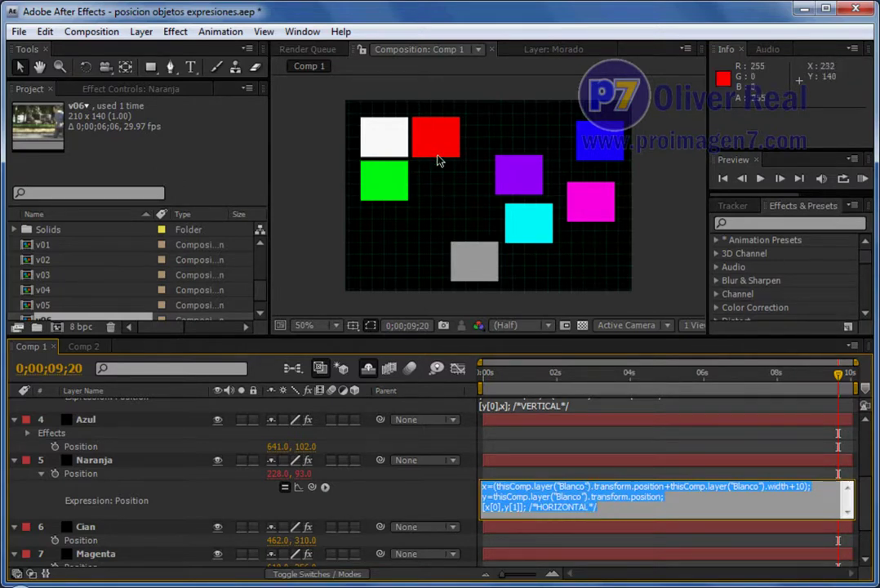
click(605, 507)
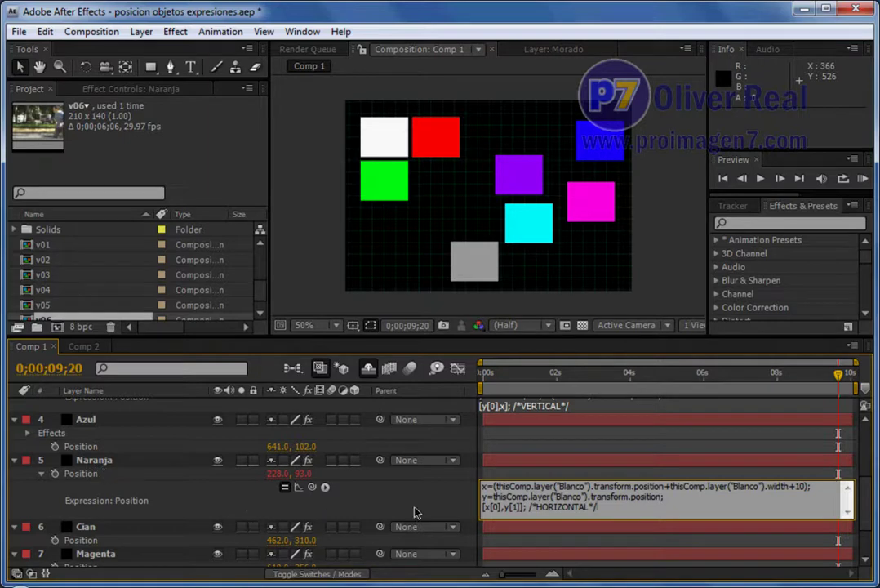
click(436, 144)
scroll(393, 483, up, 3)
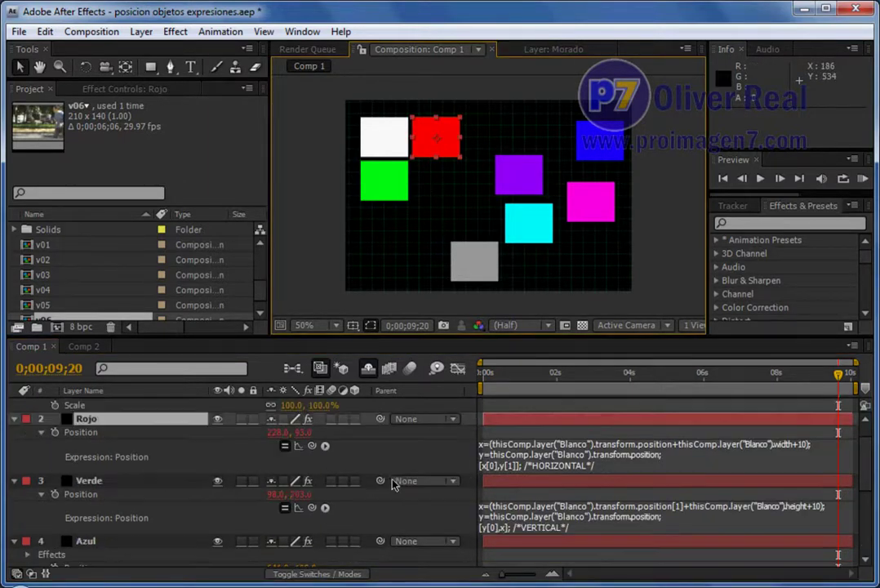
scroll(348, 490, up, 1)
scroll(288, 498, down, 3)
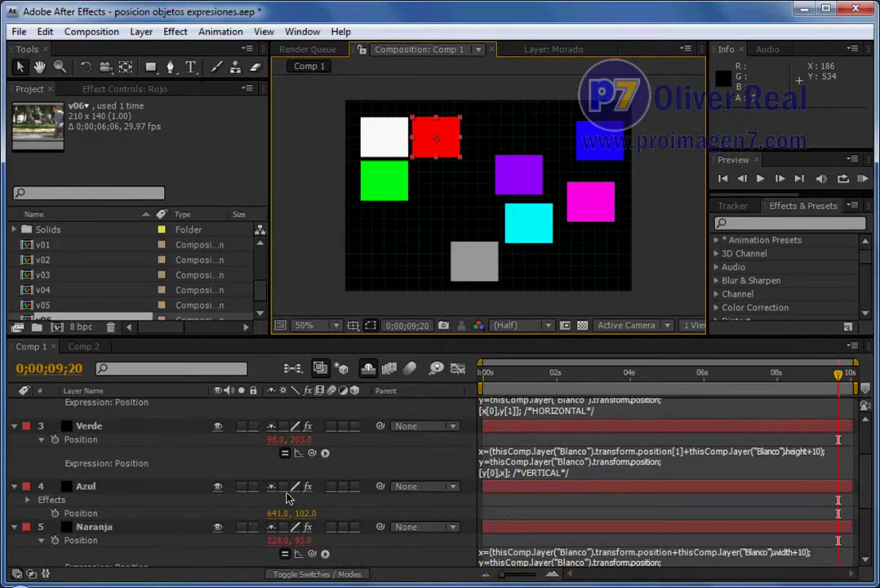
scroll(287, 498, down, 2)
click(600, 490)
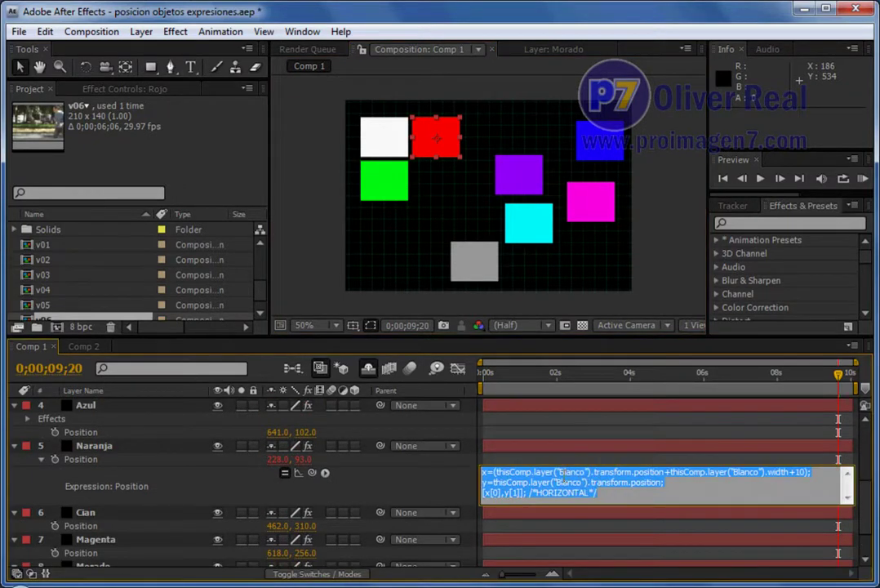
click(560, 472)
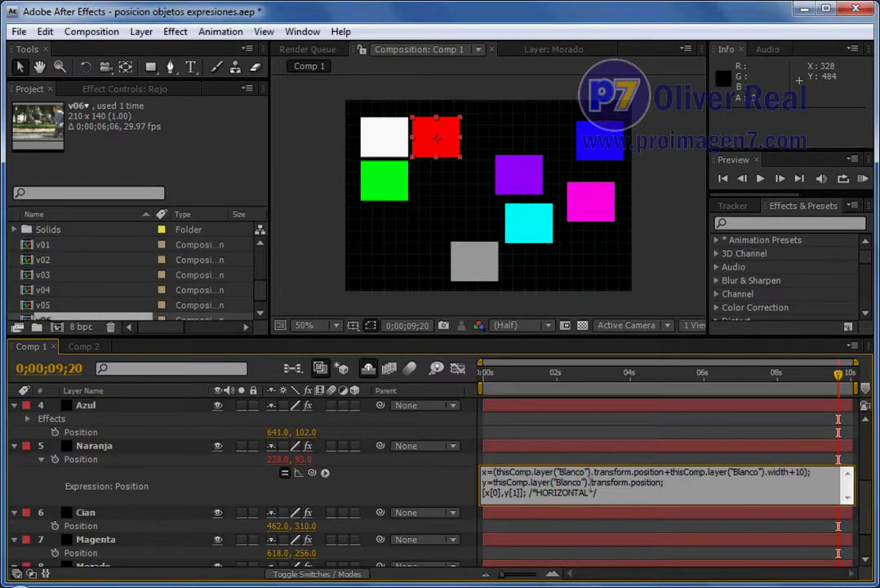
- Replace all three Blanco references in Naranja's expression with Rojo and apply it
key(Delete)
key(Delete)
key(Delete)
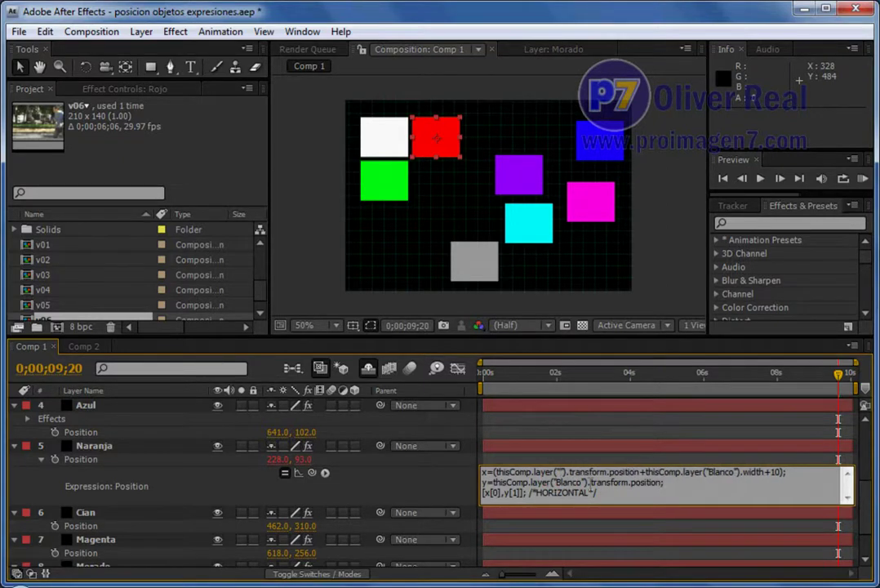
text(Rojo)
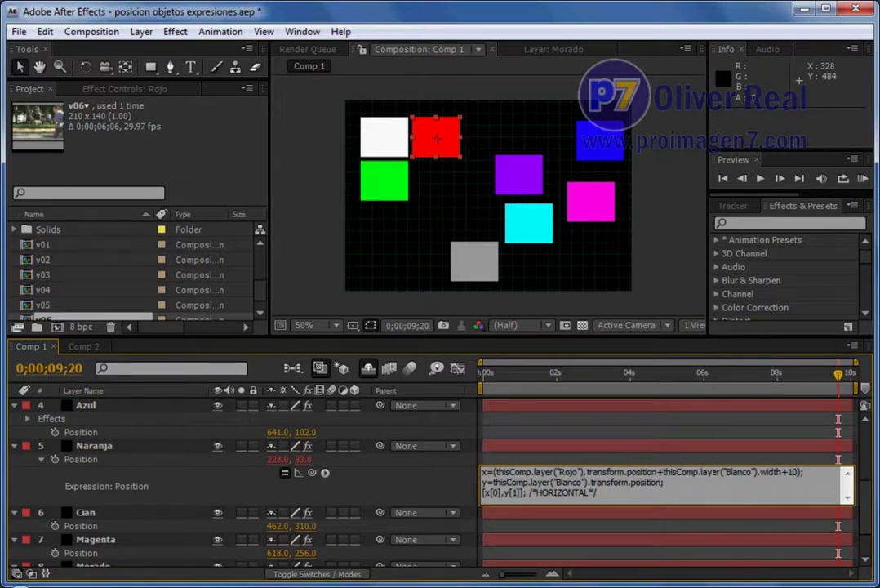
key(Delete)
key(Delete)
key(Delete)
key(Delete)
key(Delete)
key(Delete)
text(Rojo)
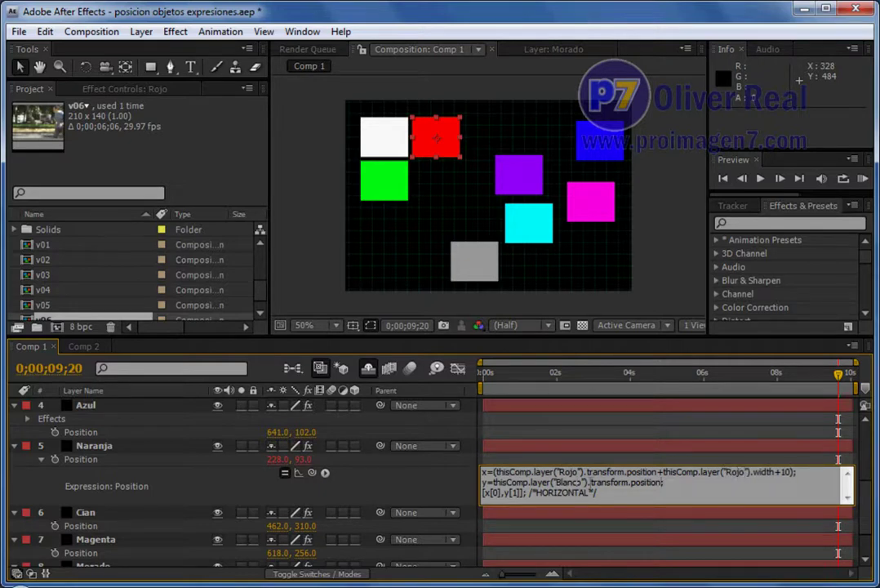
key(Delete)
key(Delete)
key(Delete)
key(Delete)
key(Delete)
key(Delete)
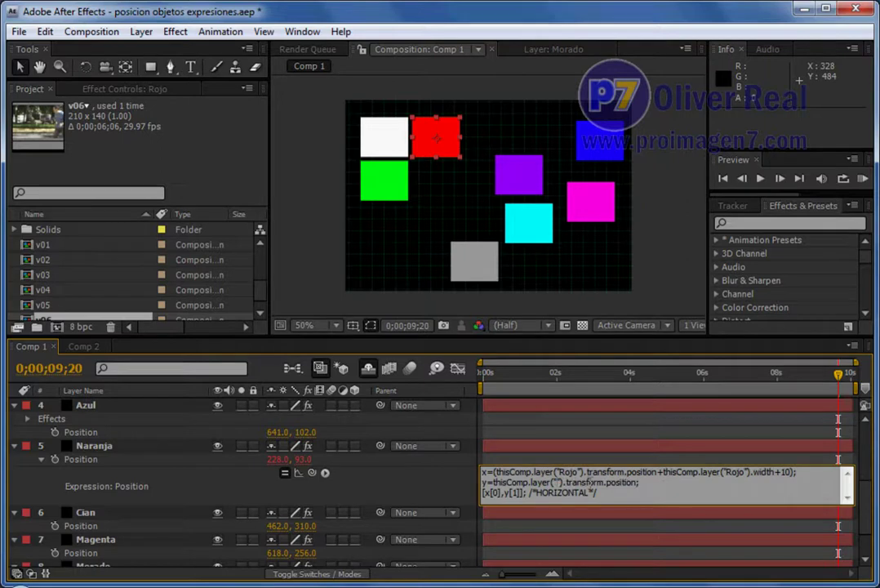
text(Rojo)
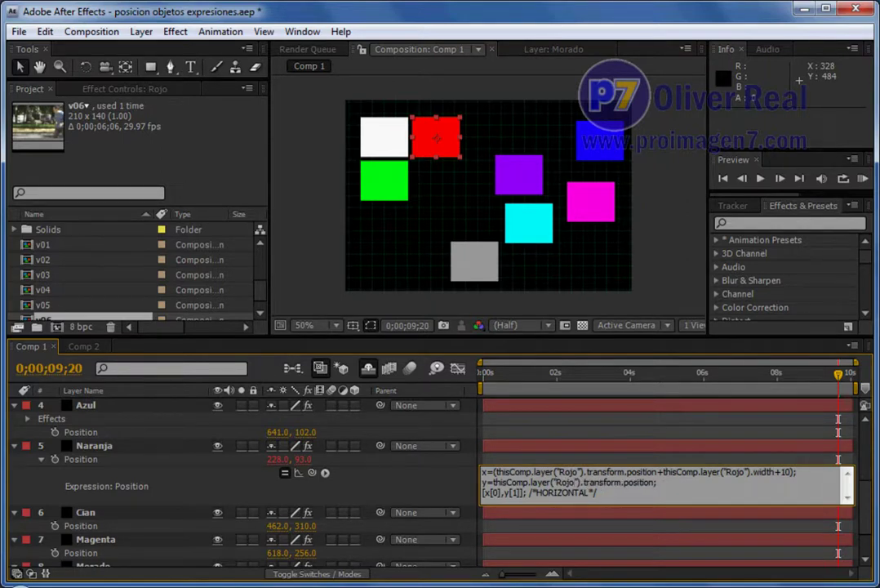
key(KP_Enter)
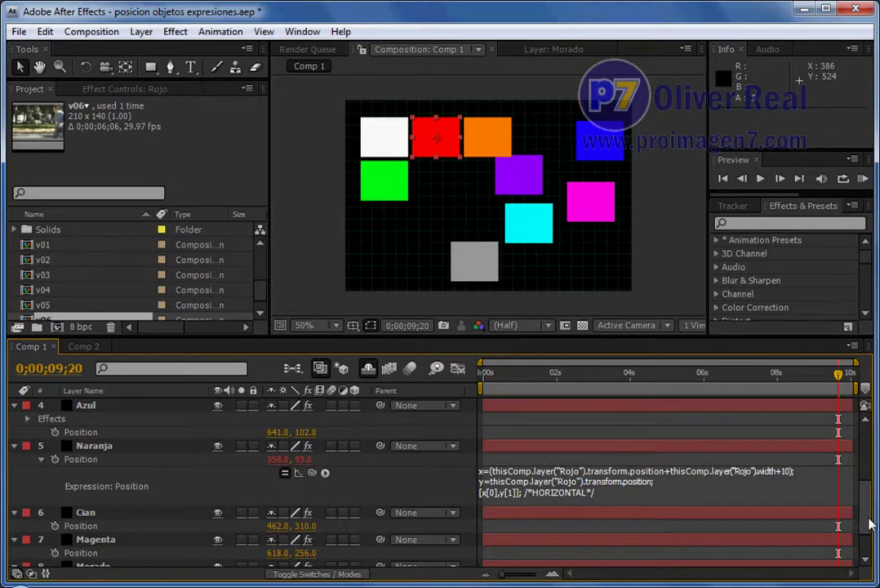
scroll(864, 514, up, 5)
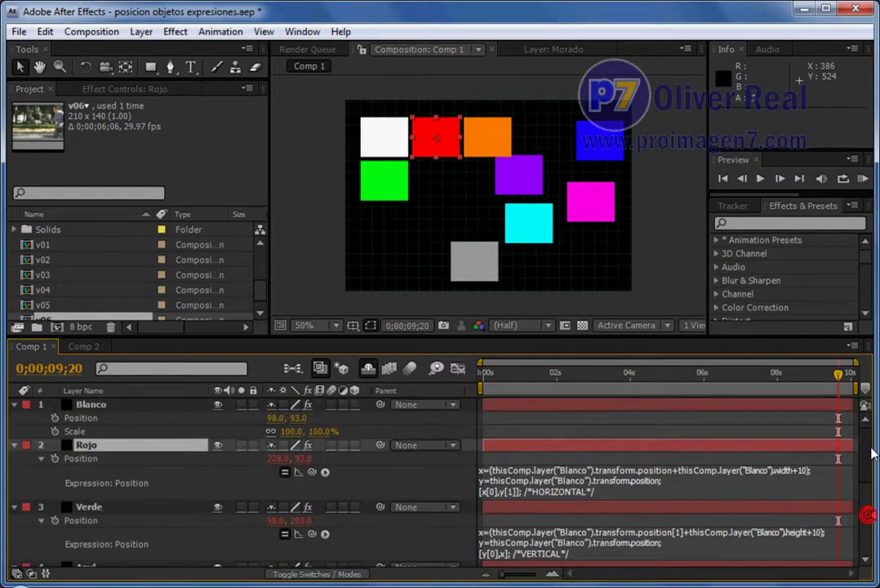
- Scrub Blanco's Position down and back to 112, 100, with linked squares following
click(90, 405)
mouse_move(273, 418)
mouse_down()
mouse_move(295, 409)
mouse_move(274, 418)
mouse_up()
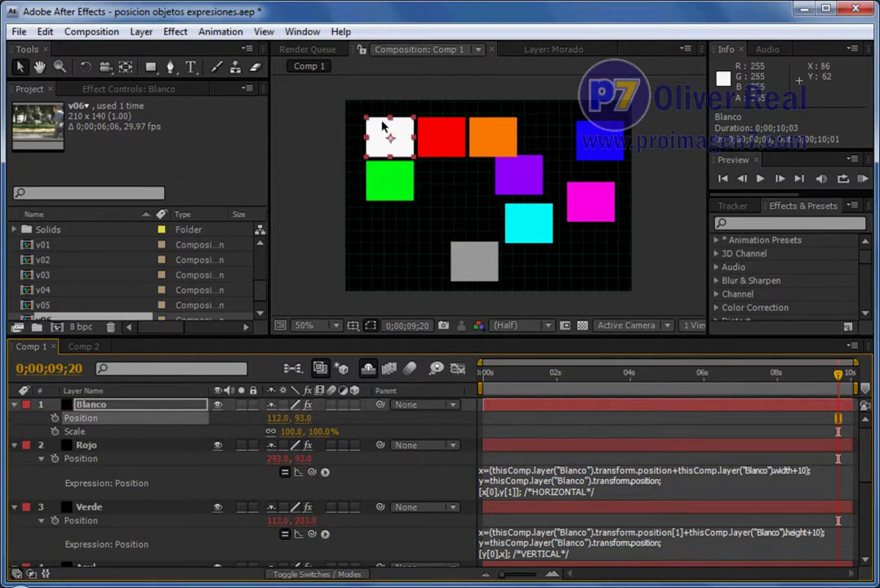
drag(389, 139, 390, 158)
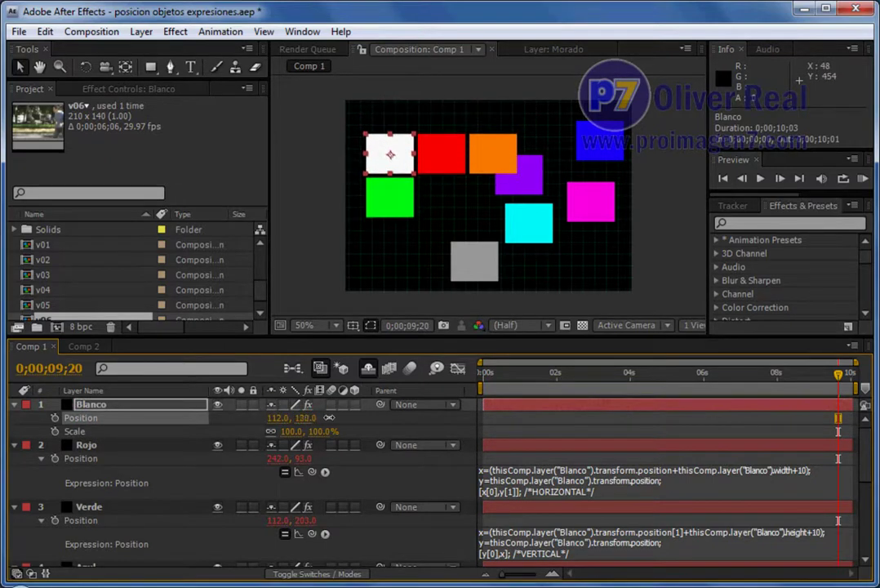
drag(341, 418, 305, 418)
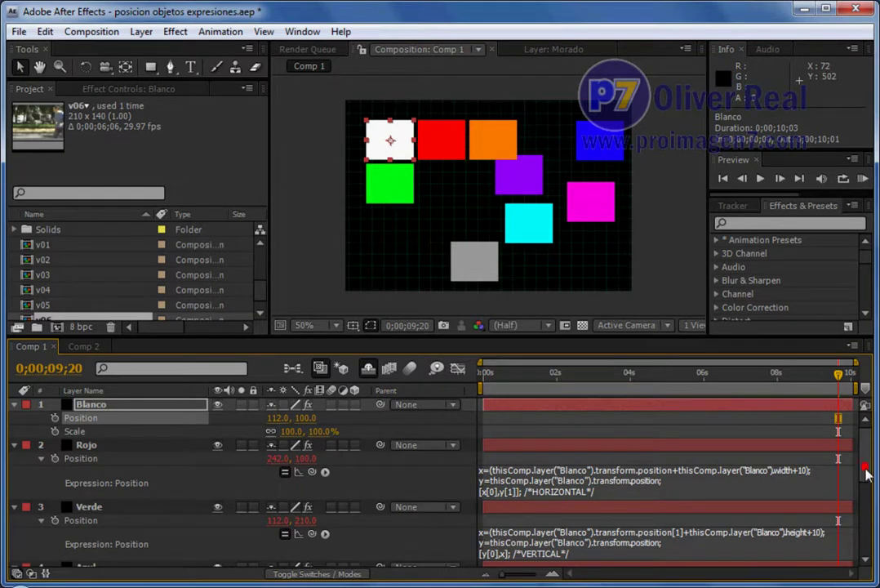
drag(867, 474, 864, 471)
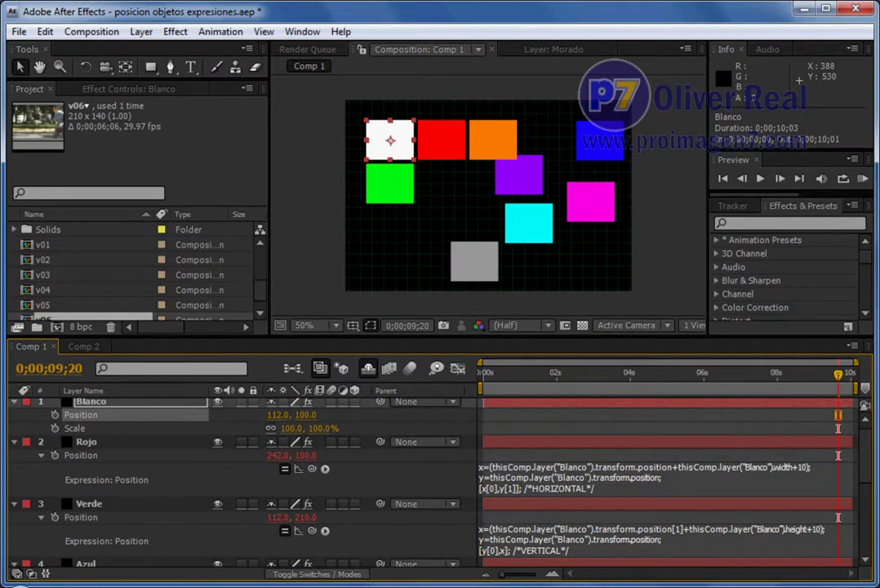
drag(866, 454, 865, 556)
- Pickwhip the Gris layer's parent to Blanco
click(169, 545)
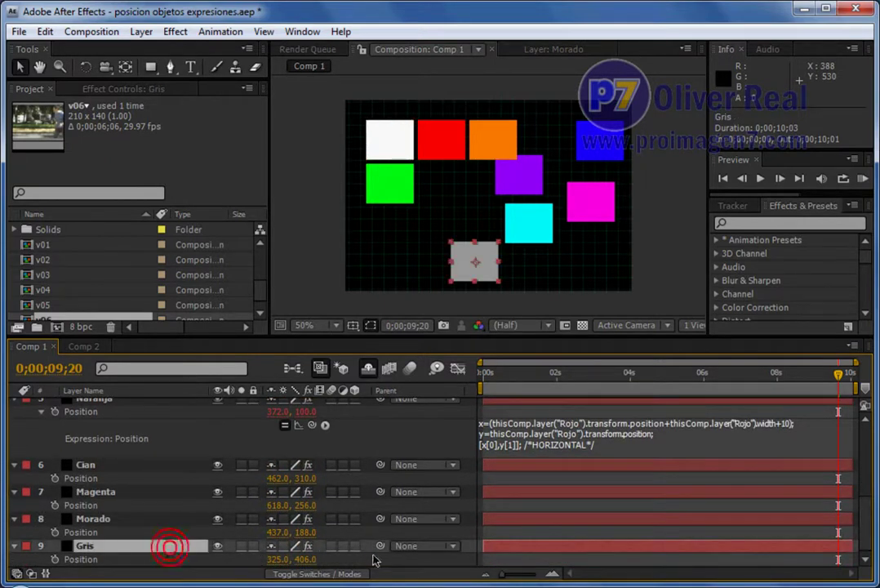
mouse_move(380, 546)
mouse_down()
mouse_move(280, 393)
mouse_move(263, 408)
mouse_up()
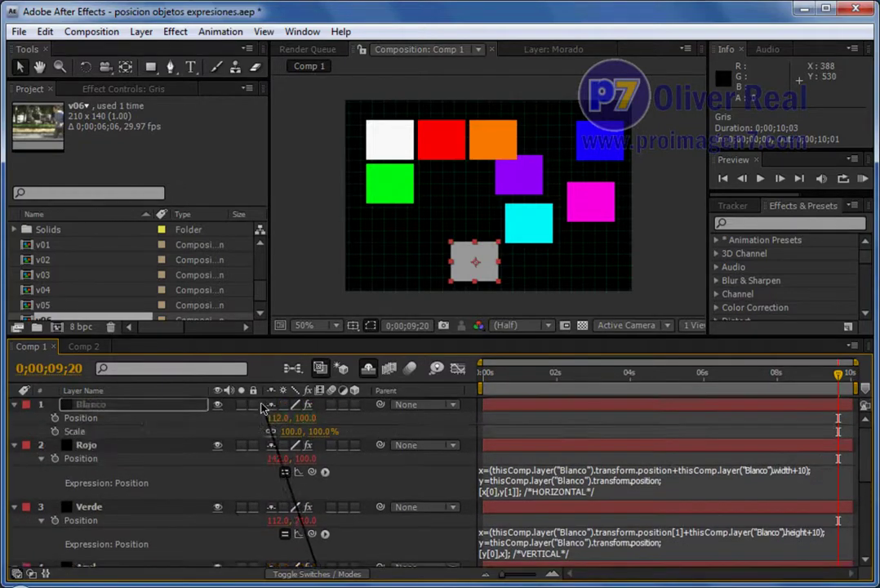
drag(263, 407, 123, 408)
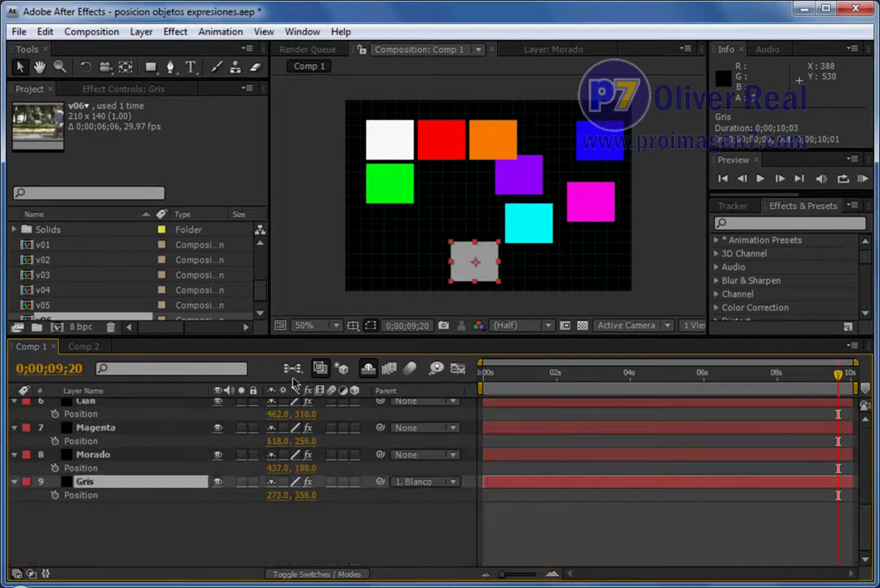
drag(864, 523, 865, 514)
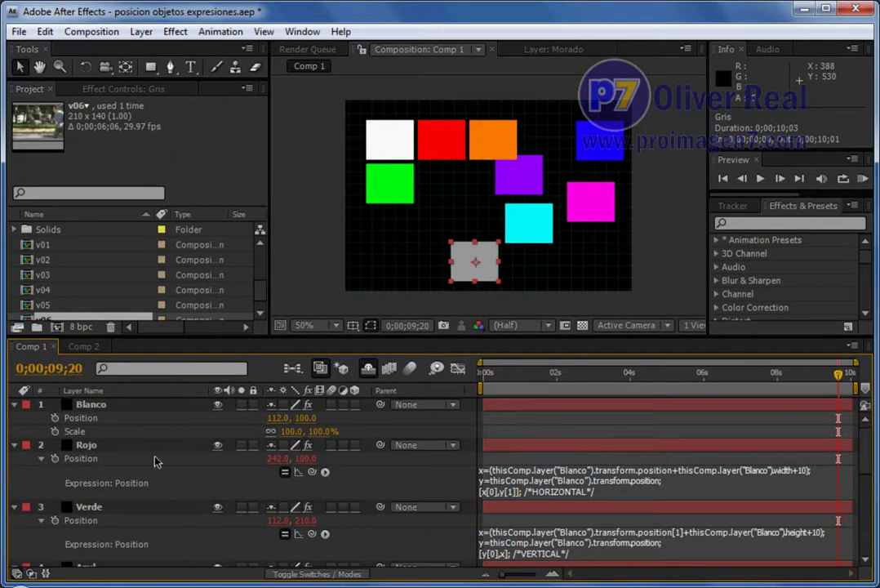
- Test the parenting by scrubbing Blanco right to X 125 and back to 110, 101
drag(275, 419, 307, 418)
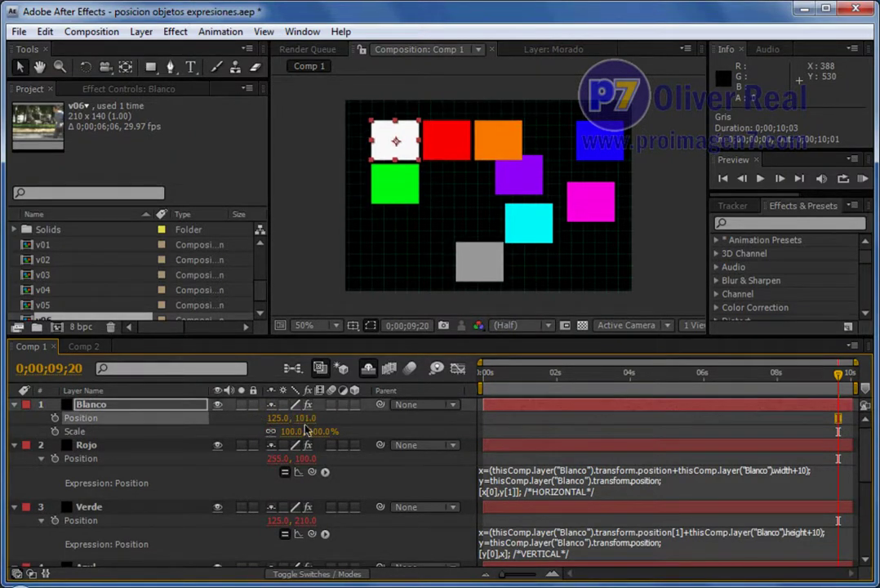
drag(478, 272, 445, 192)
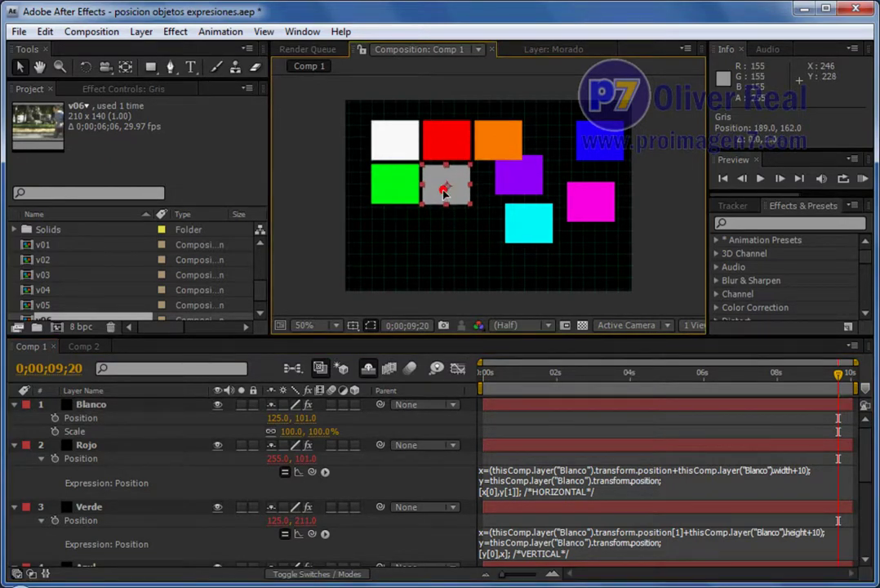
drag(445, 194, 447, 193)
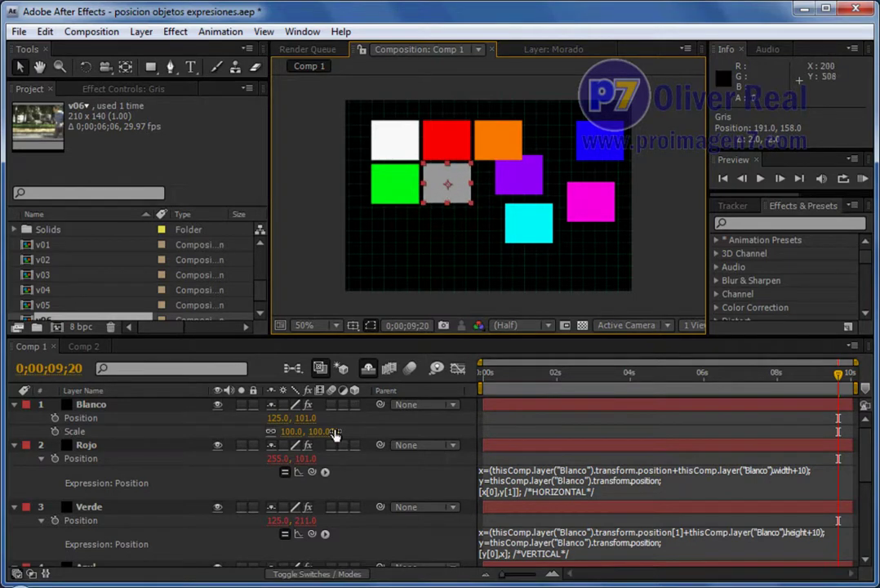
drag(271, 421, 258, 421)
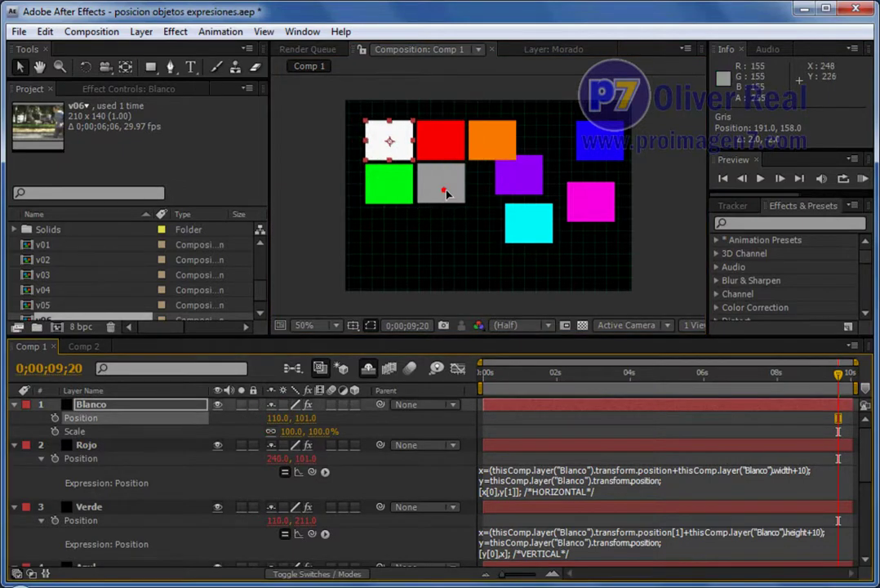
drag(448, 191, 476, 265)
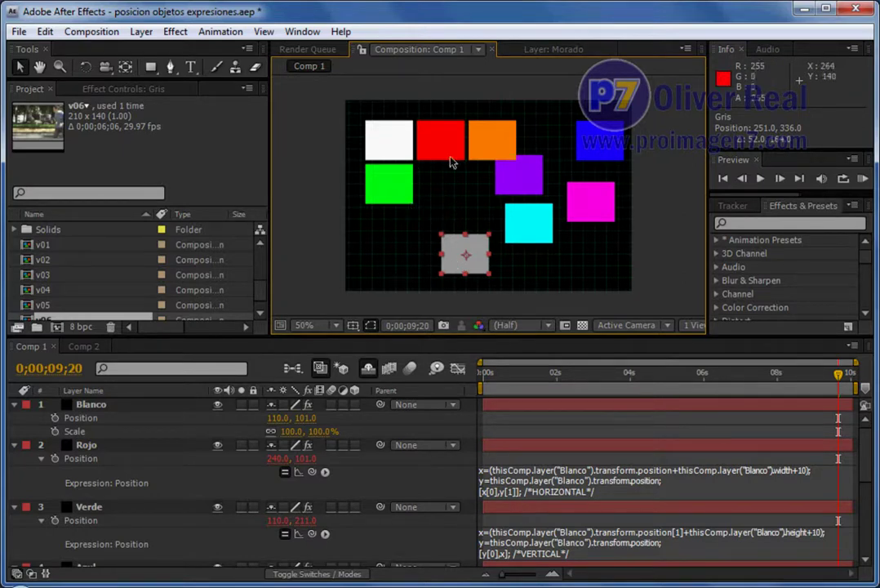
- Copy Verde's vertical position expression
click(543, 539)
right_click(545, 538)
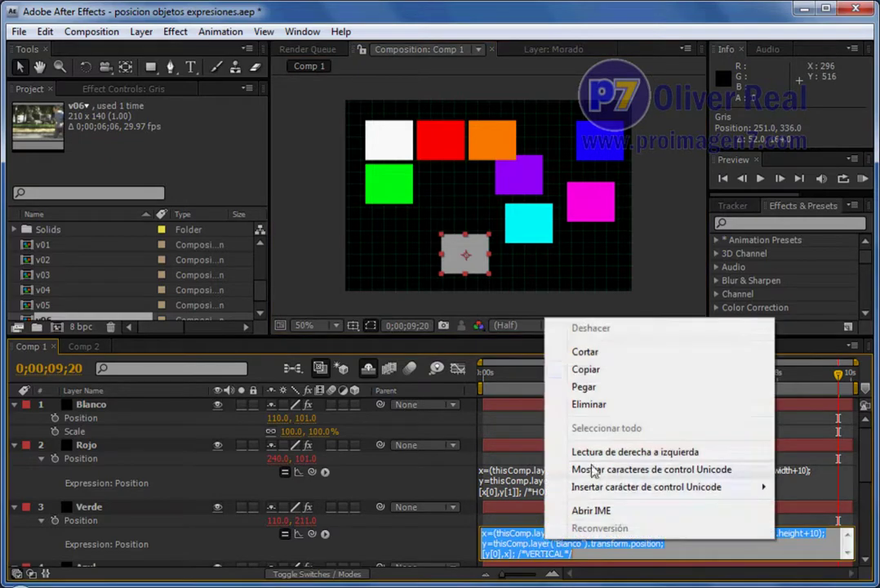
click(610, 369)
- Set Gris's Parent back to None
scroll(122, 490, down, 10)
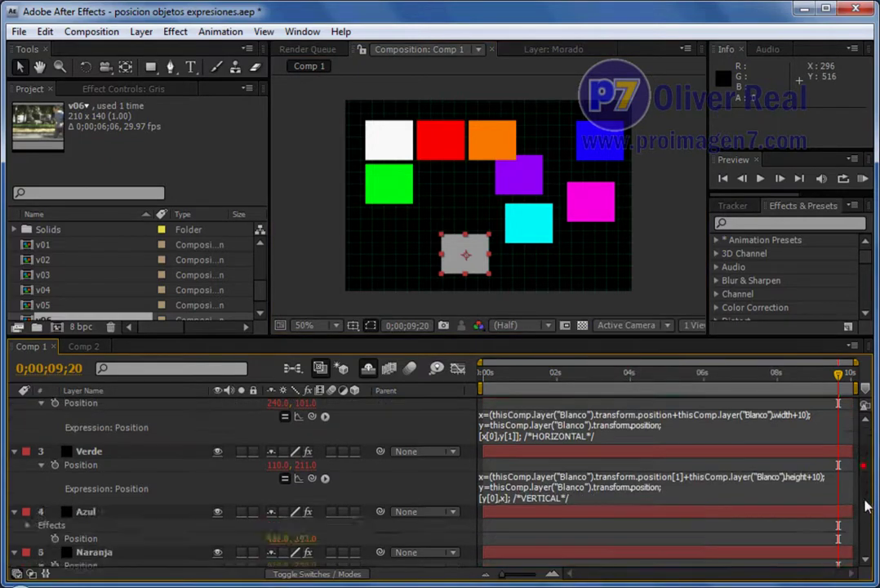
click(82, 545)
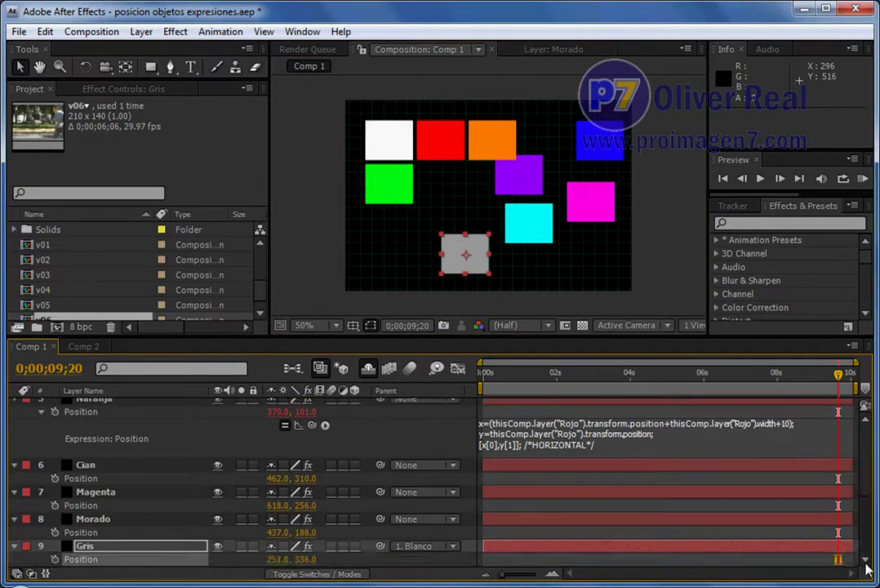
click(449, 546)
click(429, 393)
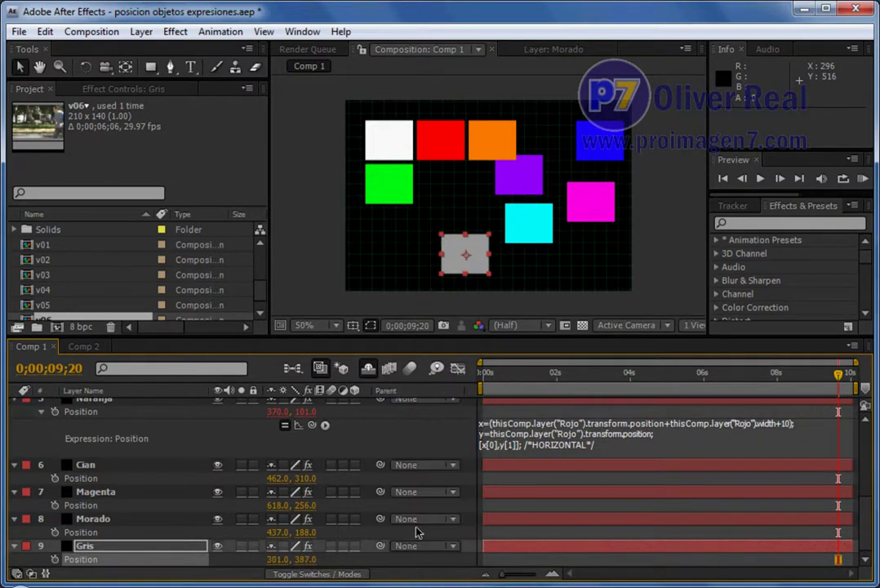
- Paste Verde's expression into Gris's Position and commit, placing grey at 110, 211
click(132, 545)
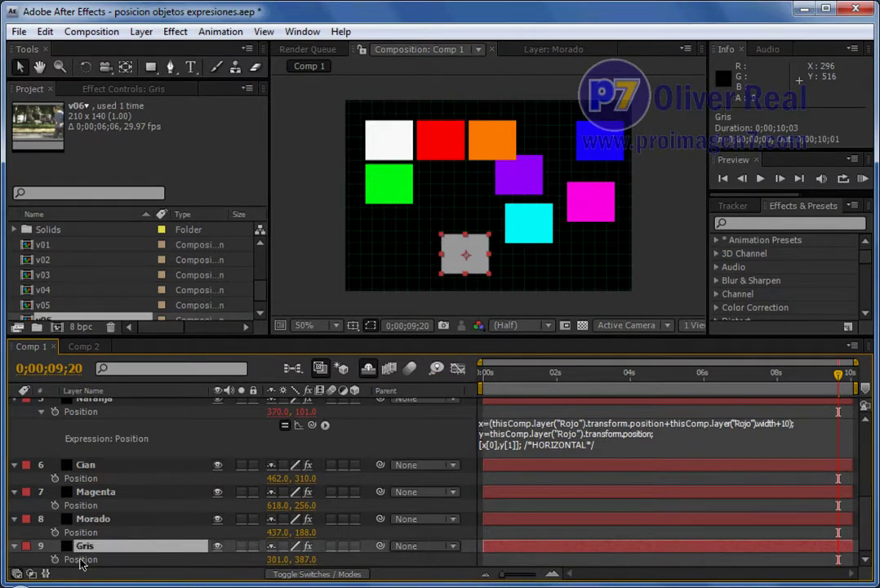
alt+click(55, 560)
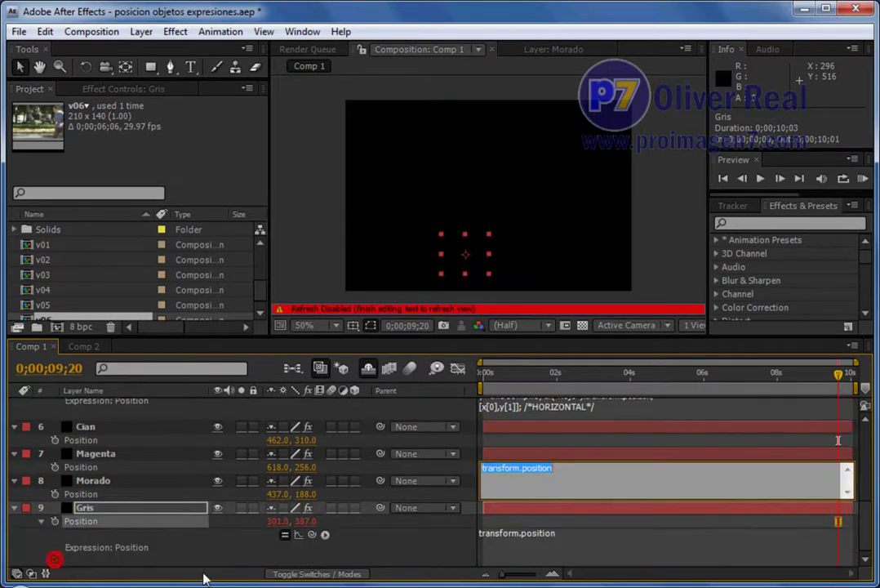
text(x=(thisComp.layer("Blanco").transform.position[1] +thisComp.layer("Blanco").height+10); y=thisComp.layer("Blanco").transform.position; [y[0],x]; /*VERTICAL*/)
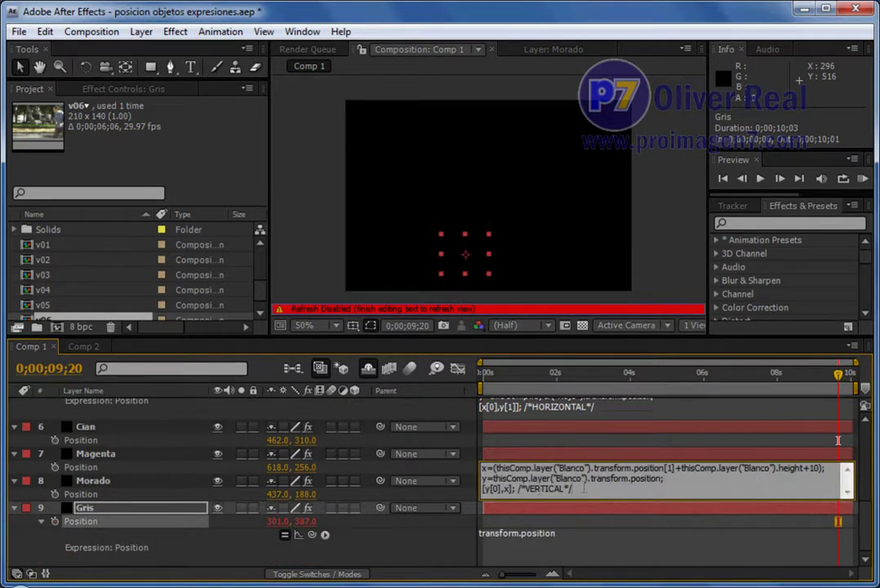
click(589, 554)
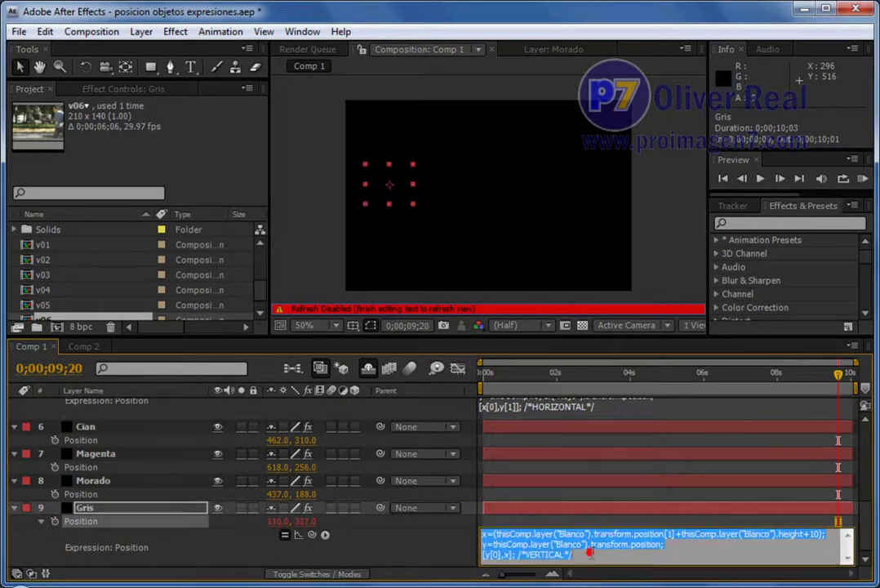
click(593, 515)
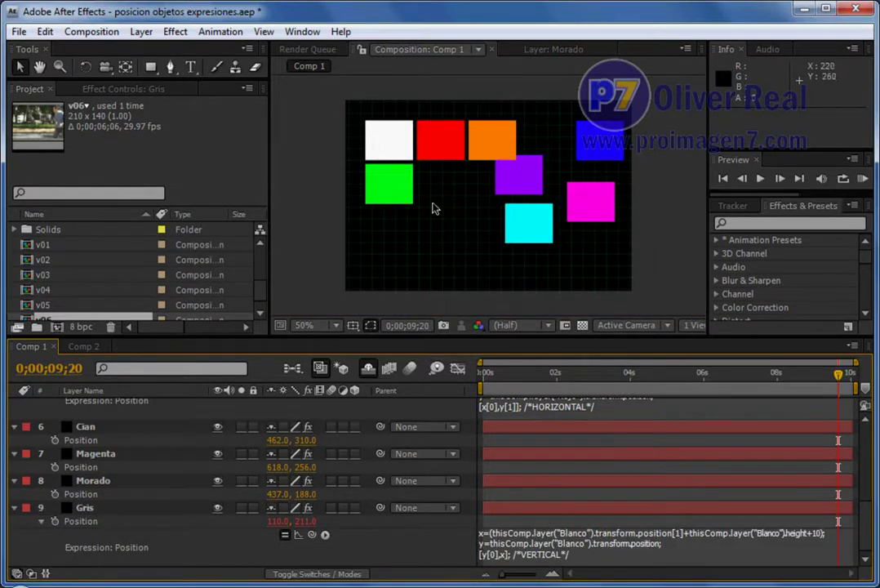
- Change both layer("Blanco") references in Gris's expression to Rojo, placing grey at 240, 211
click(565, 534)
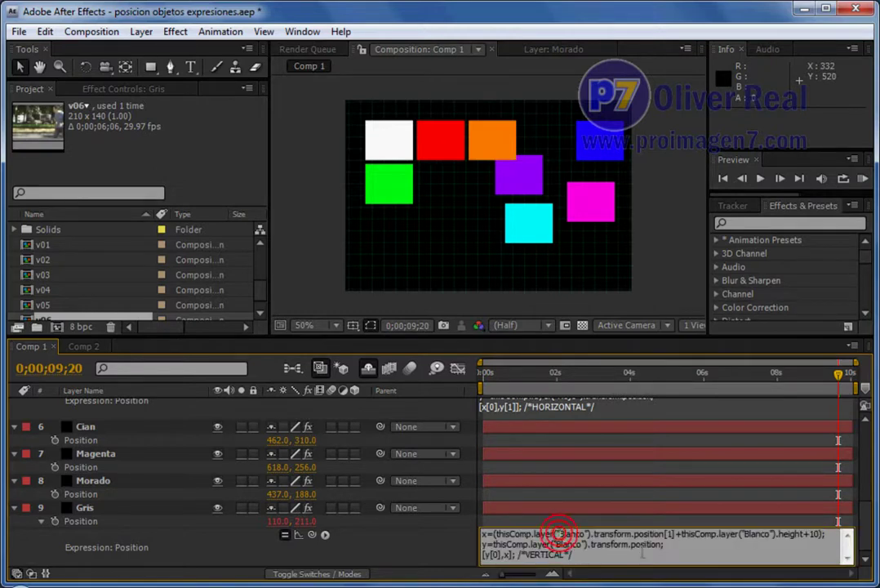
double_click(565, 534)
text(o)
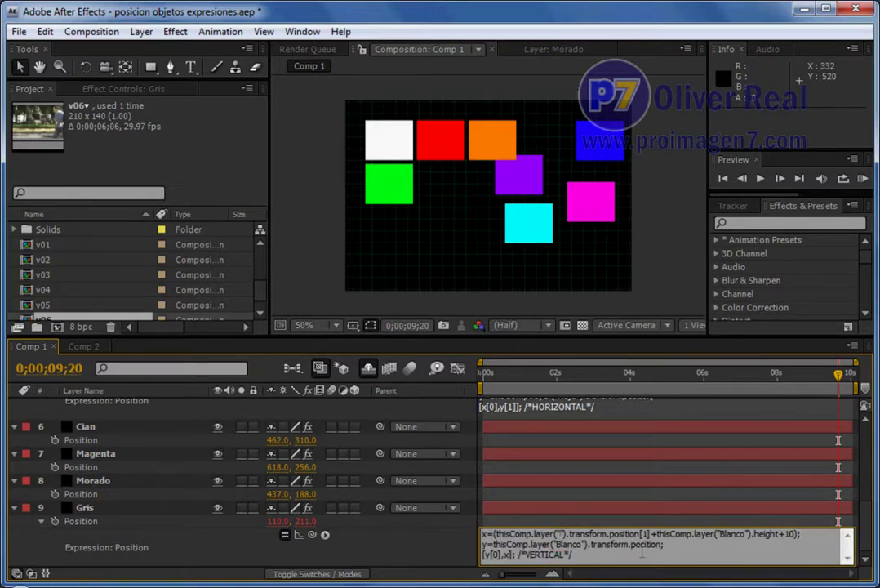
key(BackSpace)
text(Rojo)
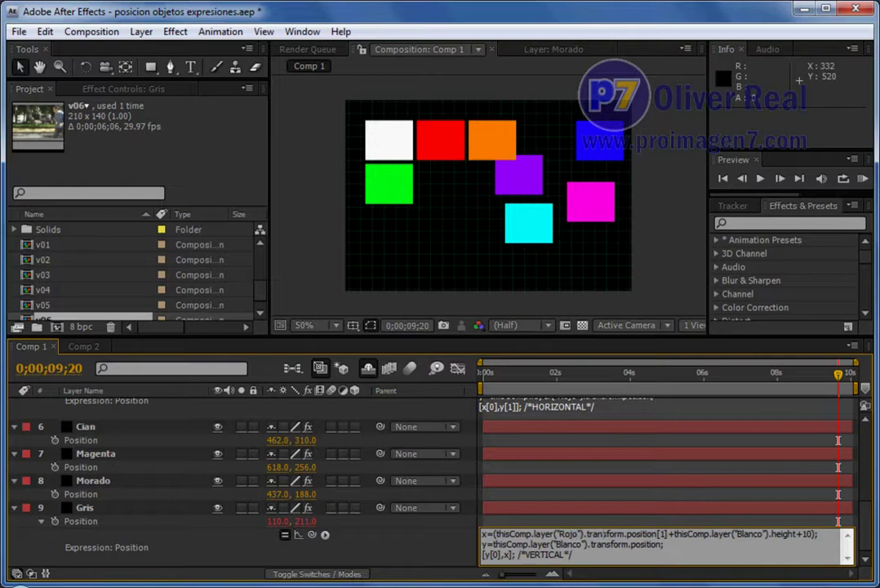
double_click(763, 534)
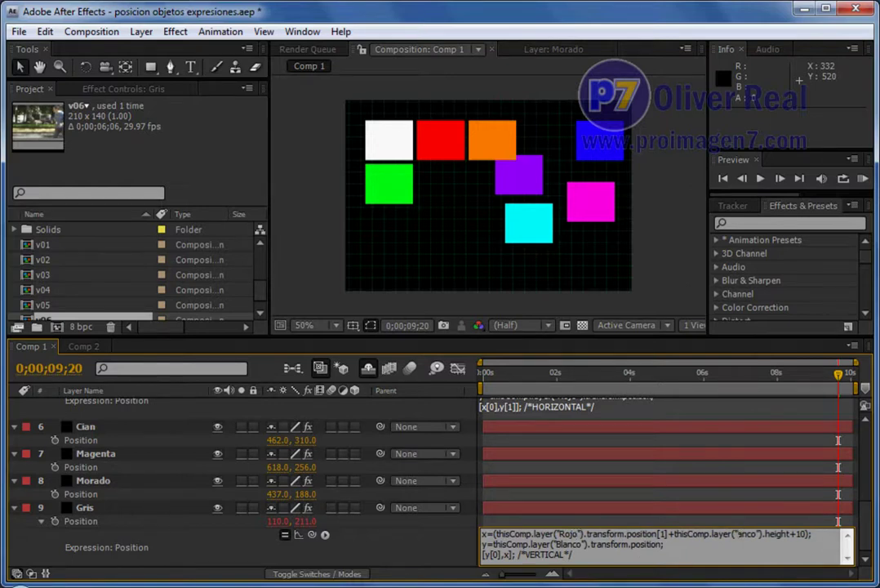
text(Rojo)
key(BackSpace)
key(BackSpace)
key(BackSpace)
key(BackSpace)
key(BackSpace)
key(BackSpace)
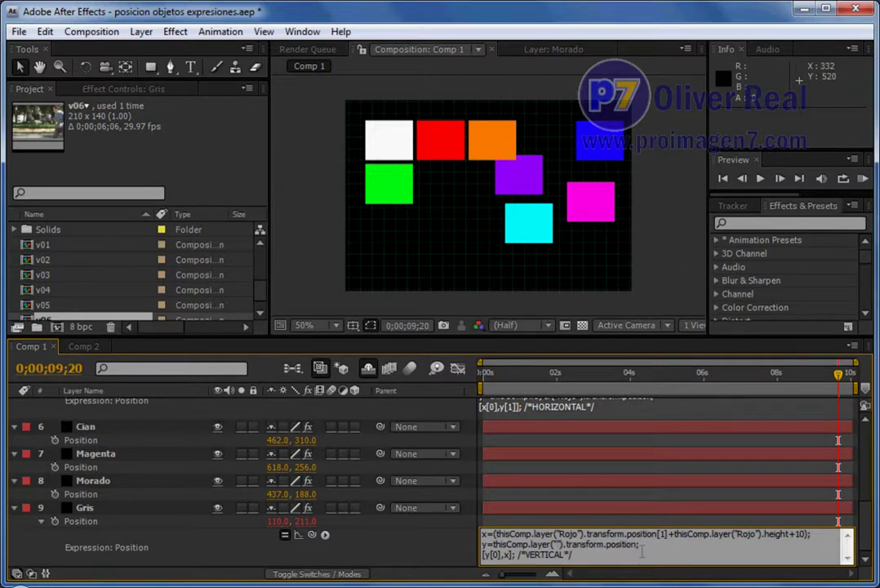
text(Rojo)
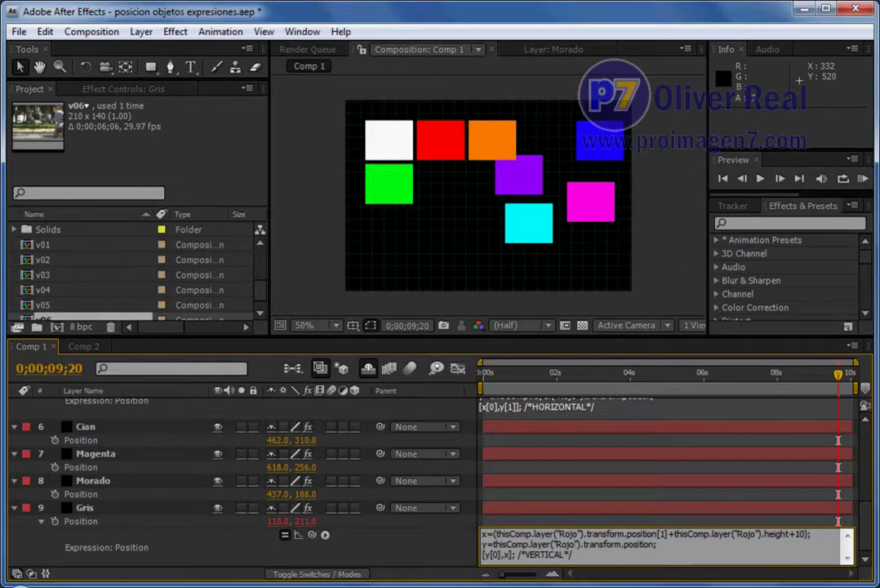
key(KP_Enter)
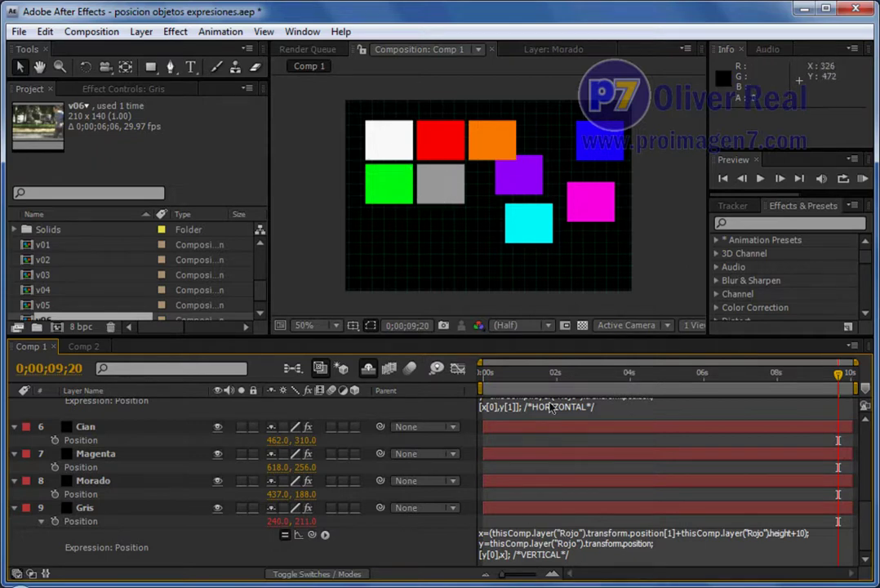
- Copy Gris's position expression and paste it as a new expression on Morado's Position
click(590, 544)
right_click(584, 544)
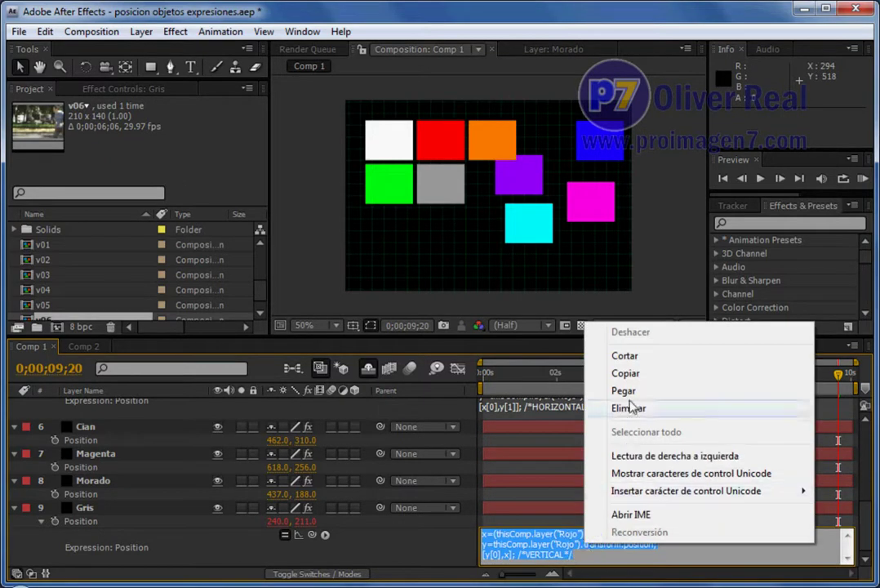
click(626, 374)
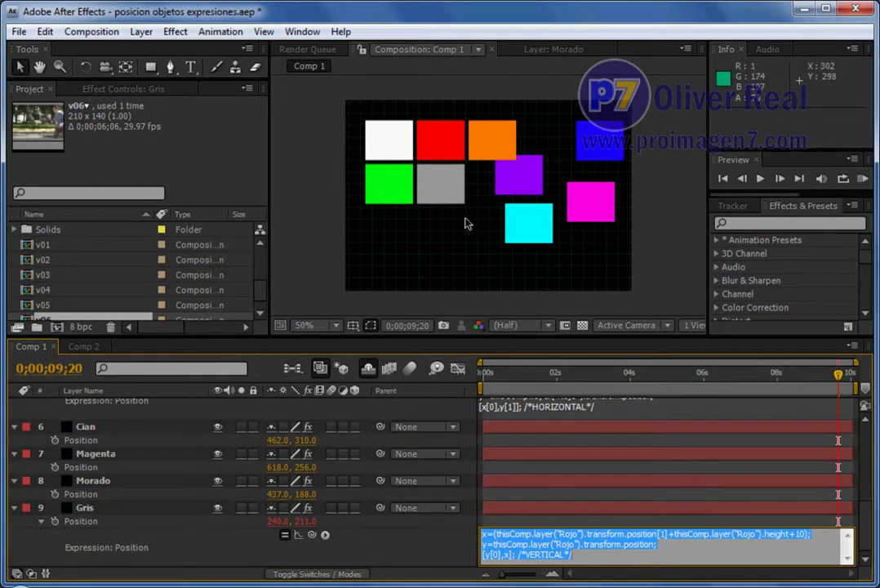
click(107, 481)
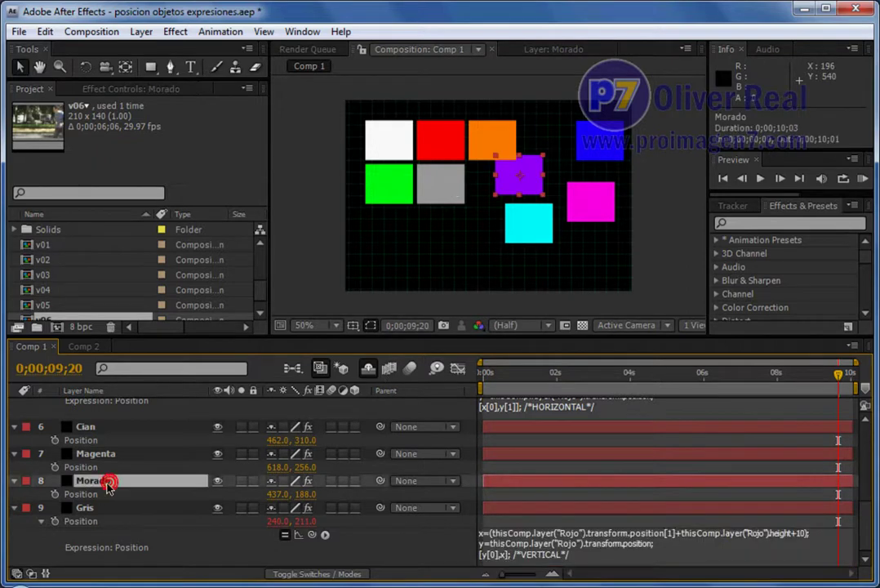
alt+click(55, 494)
text(x=(thisComp.layer("Rojo").transform.position[1] +thisComp.layer("Rojo").height+10); y=thisComp.layer("Rojo").transform.position; [y[0],x]; /*VERTICAL*/)
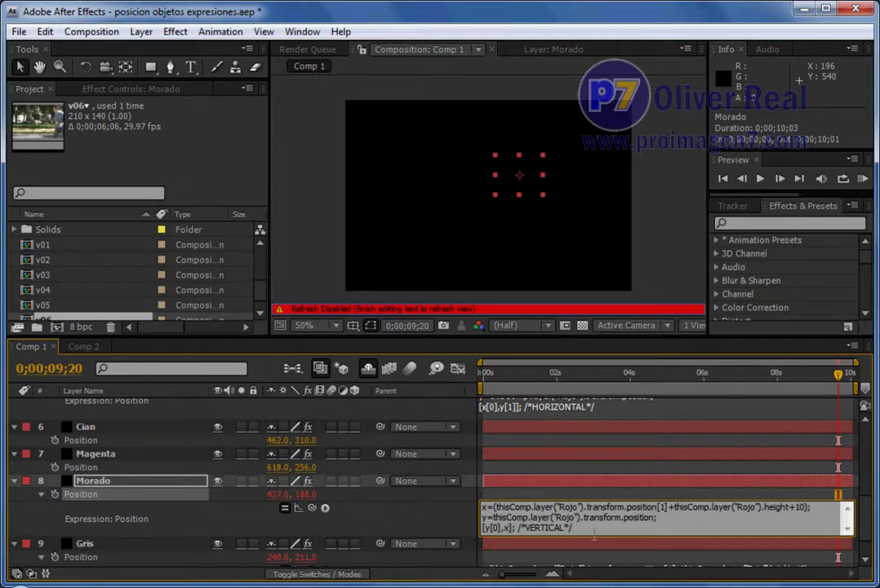
- Replace every 'Rojo' reference in Morado's expression with 'Gris' and commit it
double_click(568, 506)
click(602, 496)
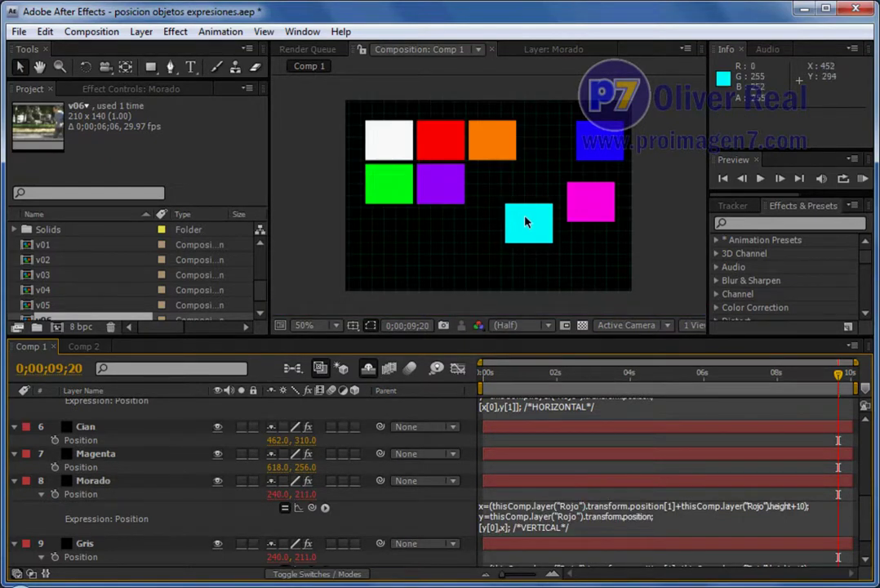
click(561, 510)
click(557, 506)
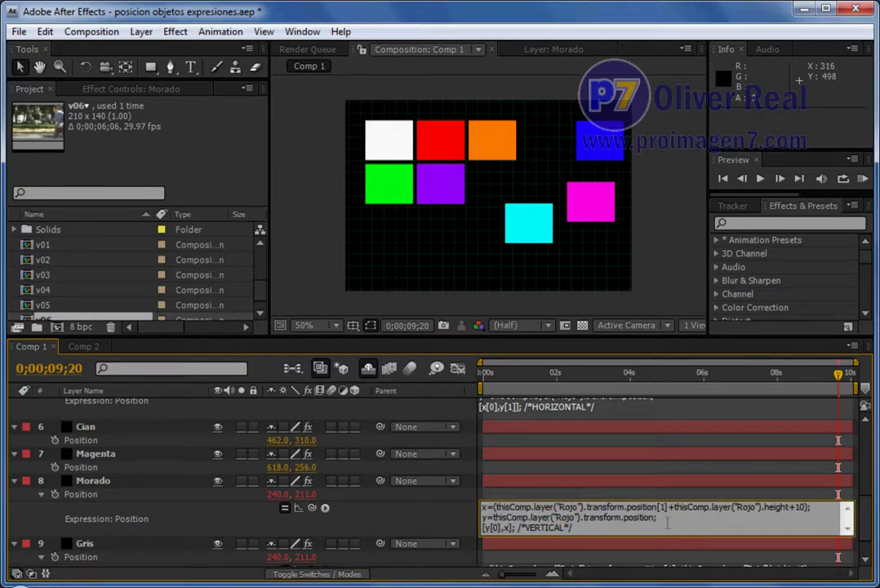
key(BackSpace)
key(BackSpace)
key(BackSpace)
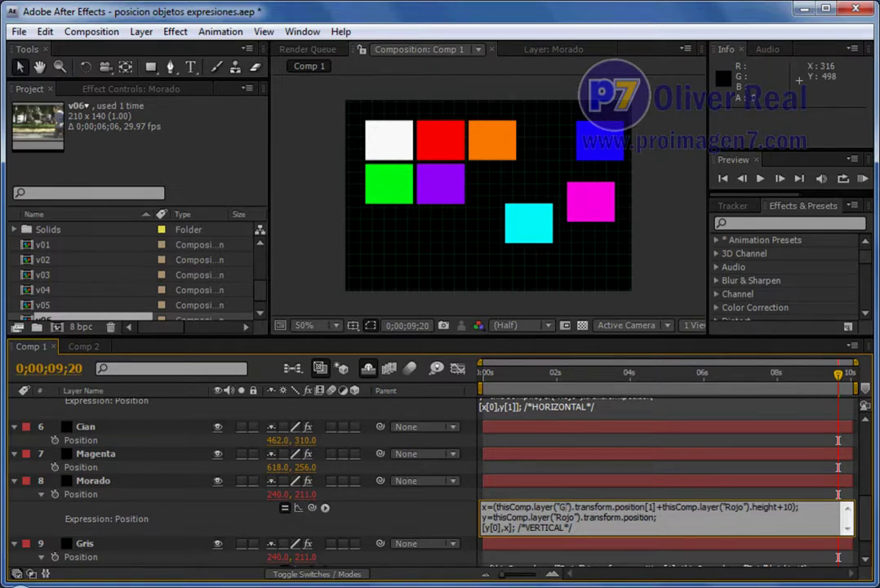
text(Gris)
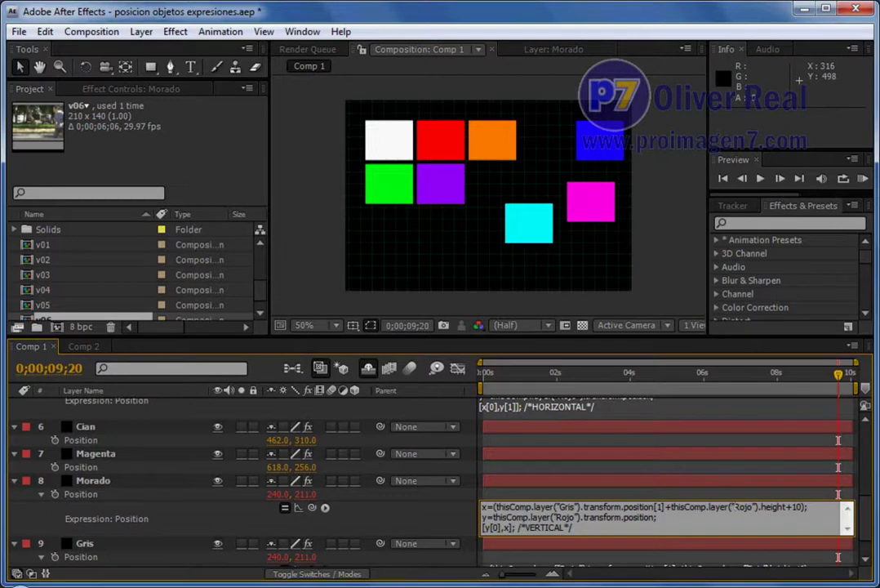
key(BackSpace)
key(BackSpace)
key(BackSpace)
text(G)
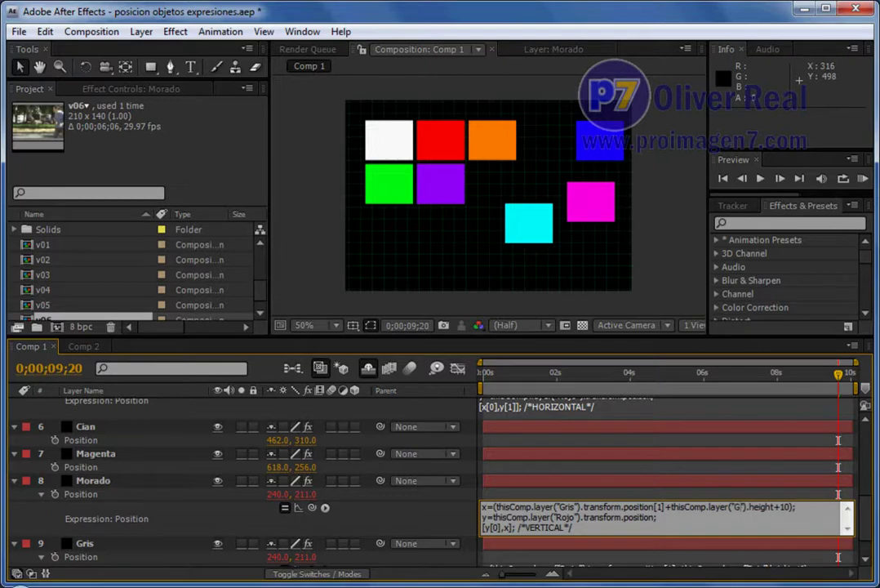
text(ris)
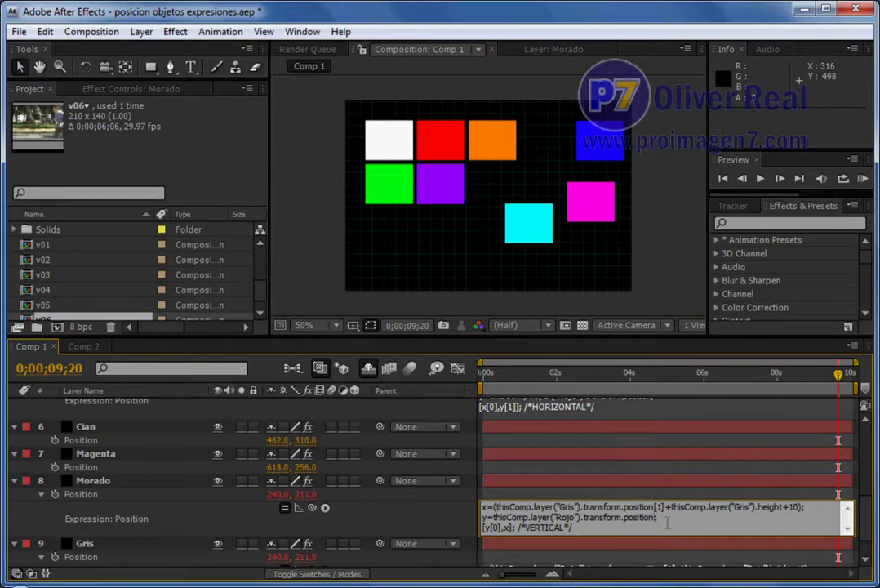
key(BackSpace)
key(BackSpace)
key(BackSpace)
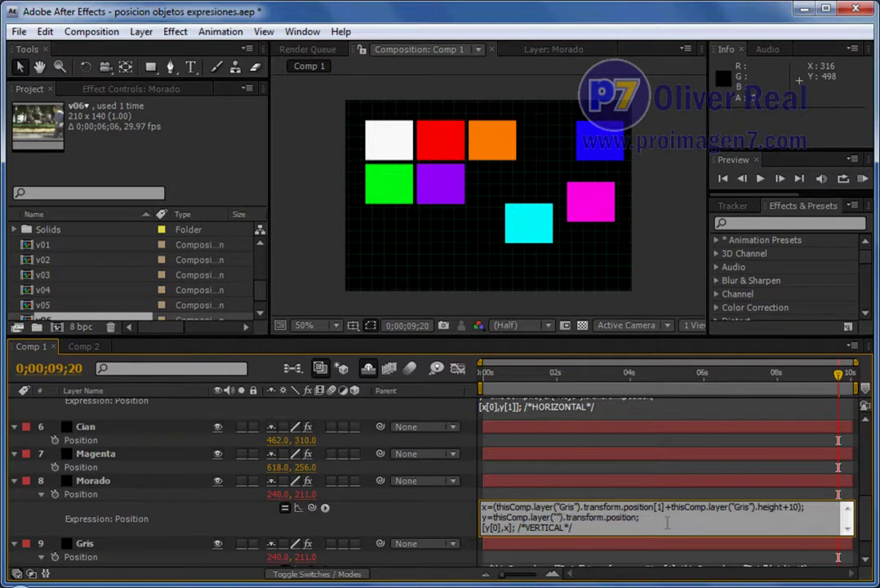
text(Gris)
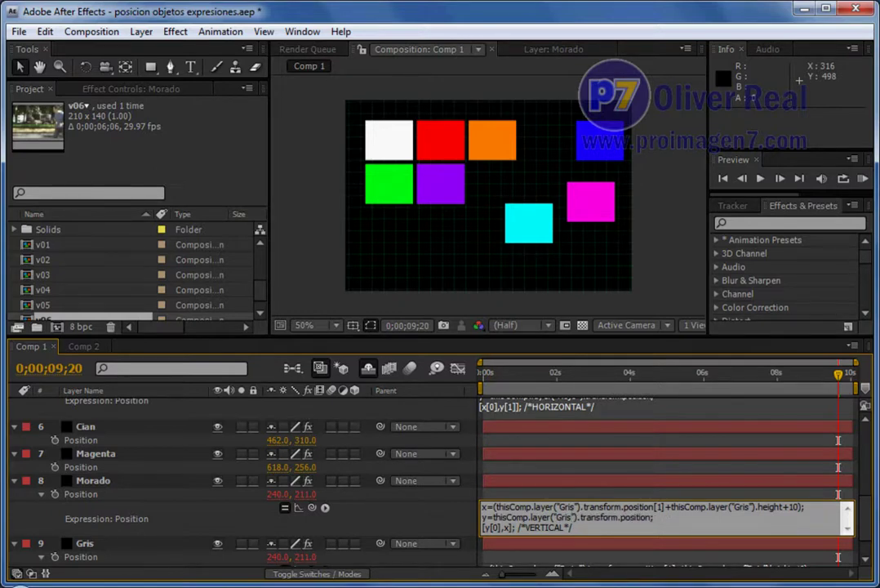
key(KP_Enter)
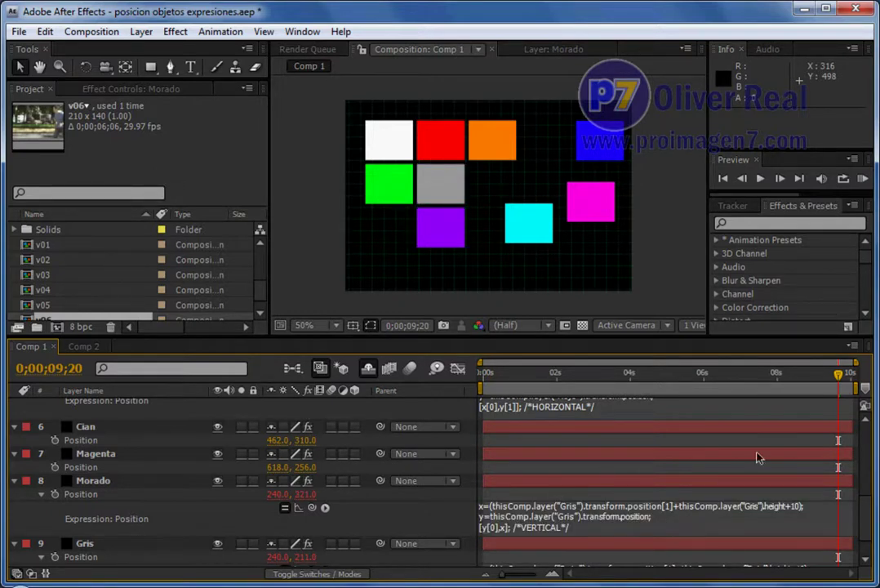
- Scrub Blanco's Position to 99.0, 125.0 so the chained squares follow along
drag(865, 546, 871, 430)
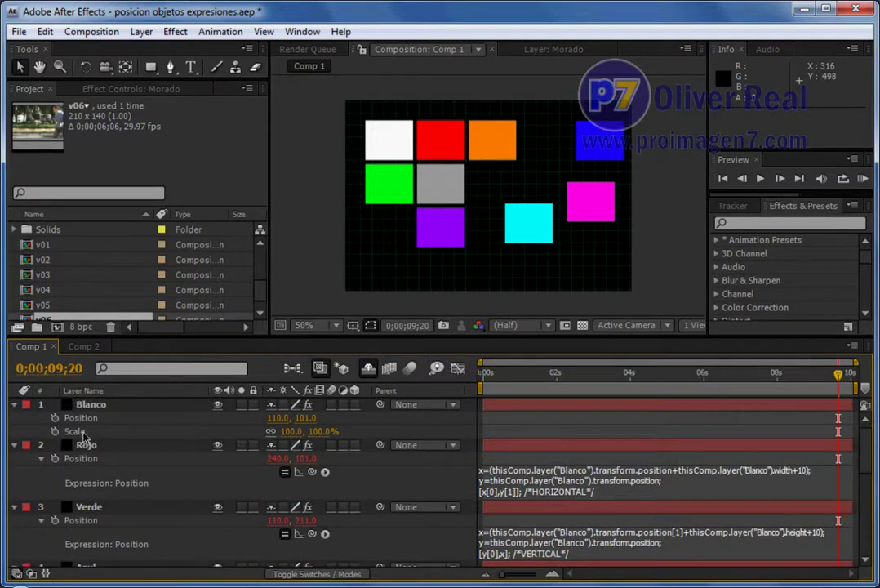
click(80, 418)
mouse_move(279, 418)
mouse_down()
mouse_move(296, 428)
mouse_move(274, 418)
mouse_move(287, 418)
mouse_up()
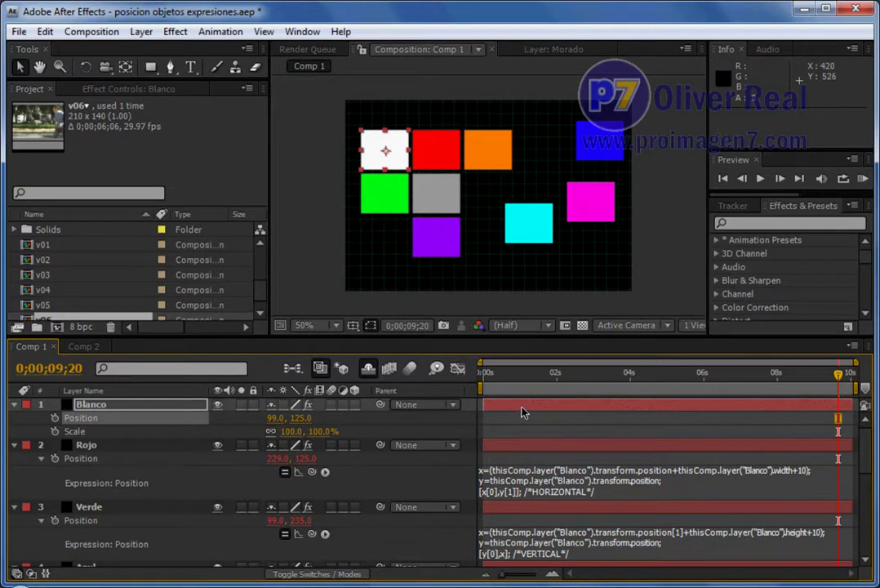
scroll(760, 468, down, 2)
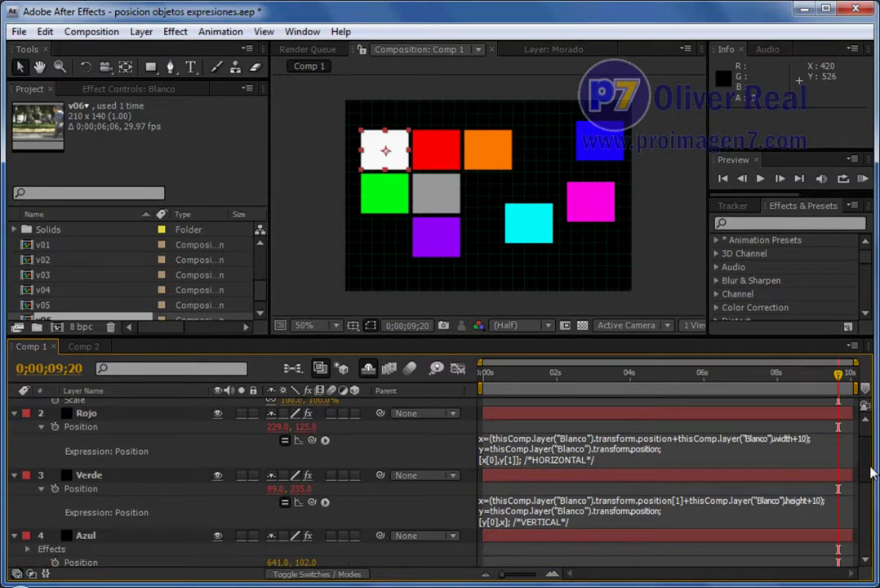
click(619, 443)
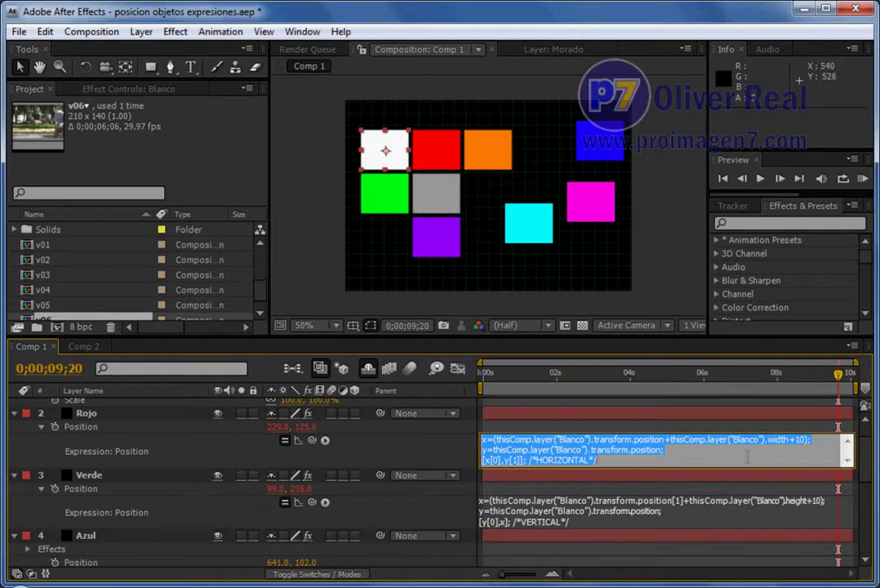
click(772, 440)
double_click(776, 439)
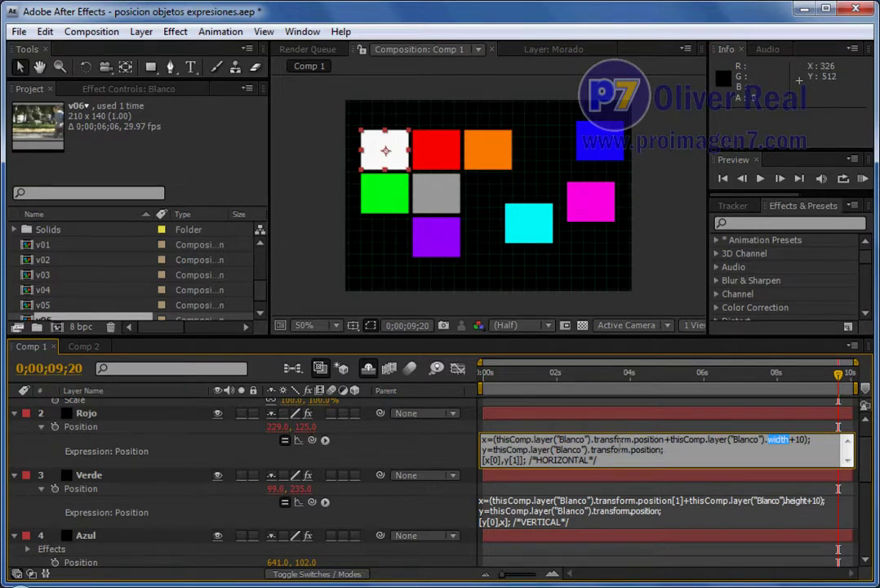
double_click(668, 439)
drag(494, 450, 629, 459)
click(666, 454)
double_click(771, 439)
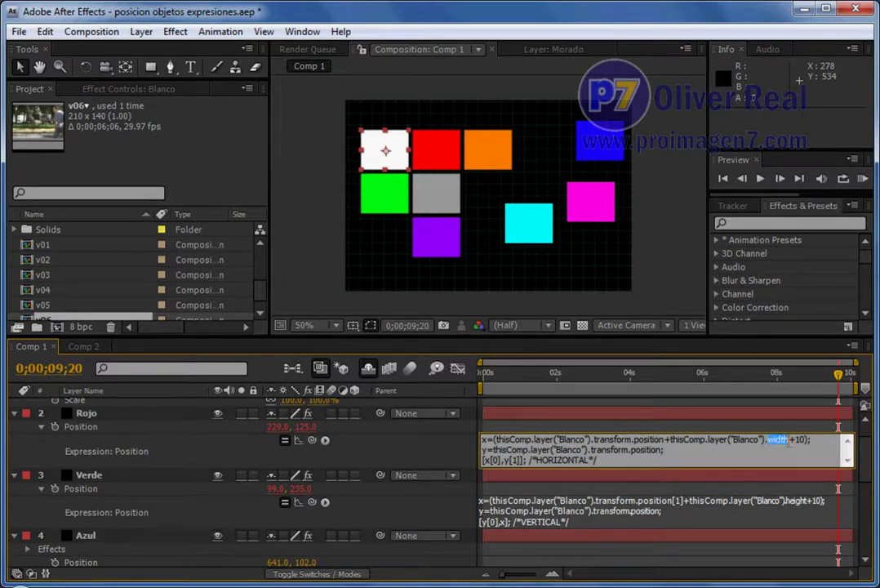
click(773, 499)
double_click(785, 501)
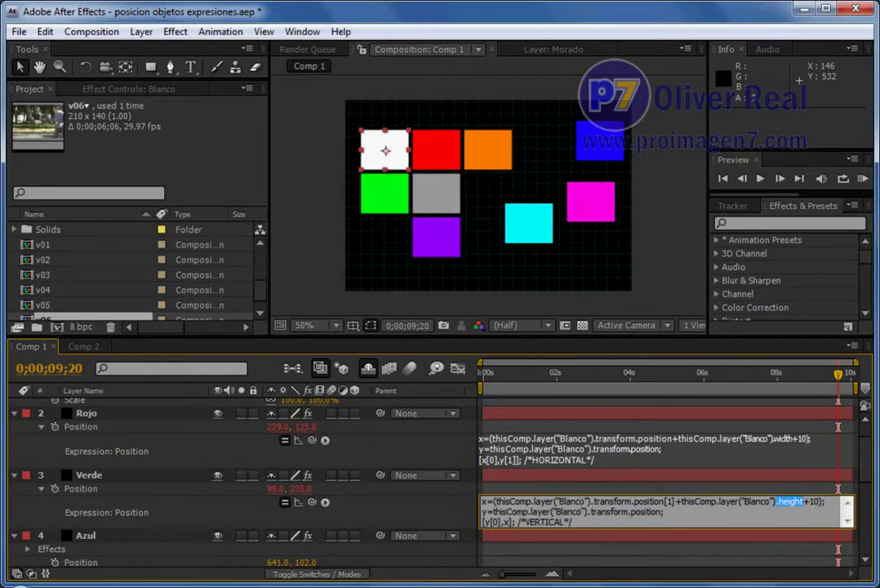
double_click(567, 512)
click(572, 439)
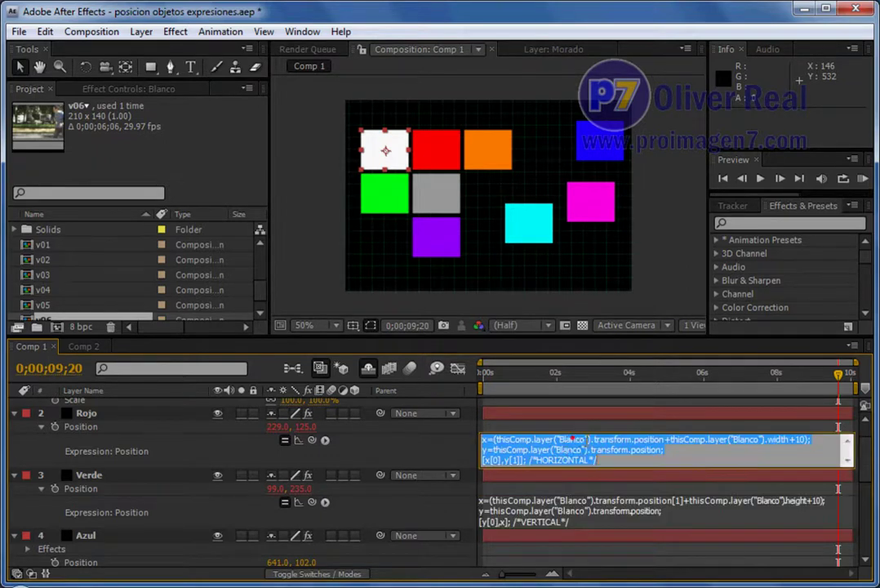
click(565, 450)
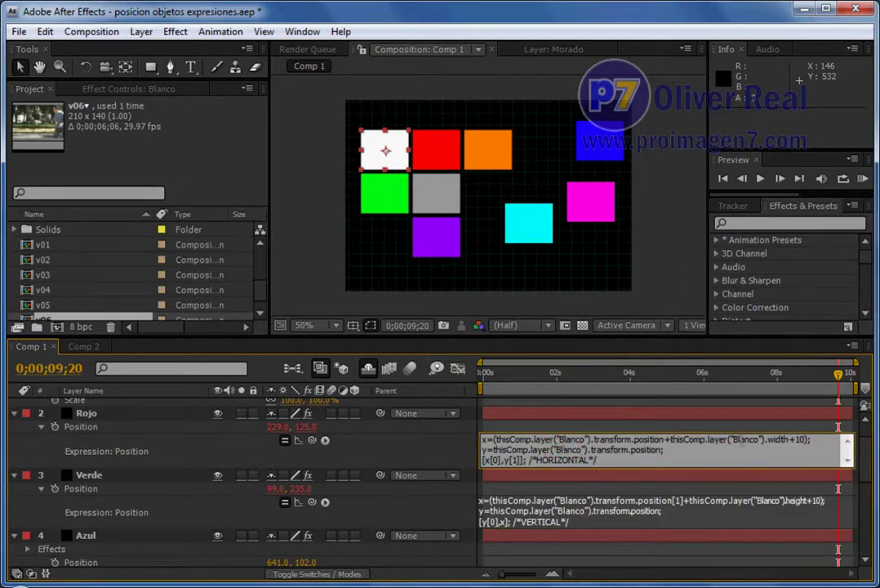
click(738, 442)
double_click(776, 439)
- Scrub Blanco's Scale up and down to try several sizes of the white square
scroll(362, 490, up, 1)
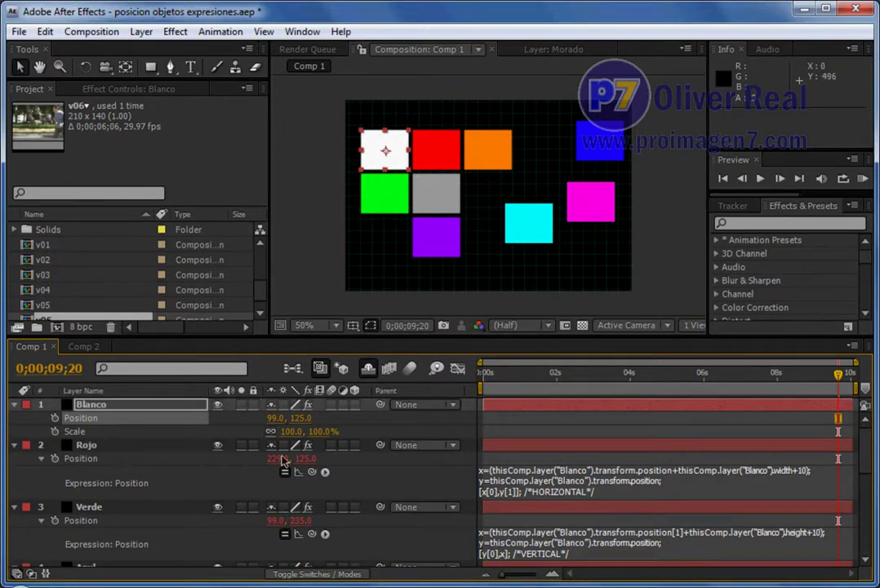
mouse_move(289, 438)
mouse_down()
mouse_move(308, 432)
mouse_move(307, 440)
mouse_up()
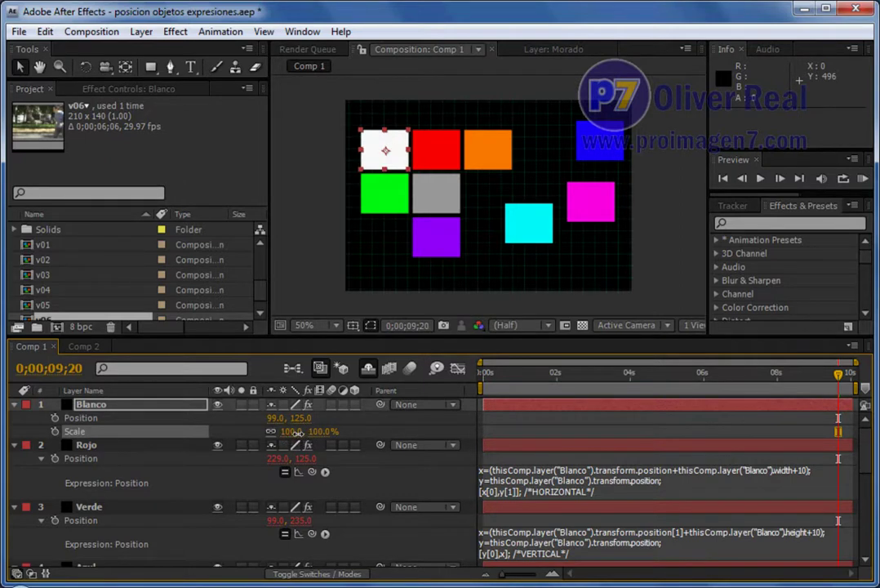
drag(287, 439, 314, 455)
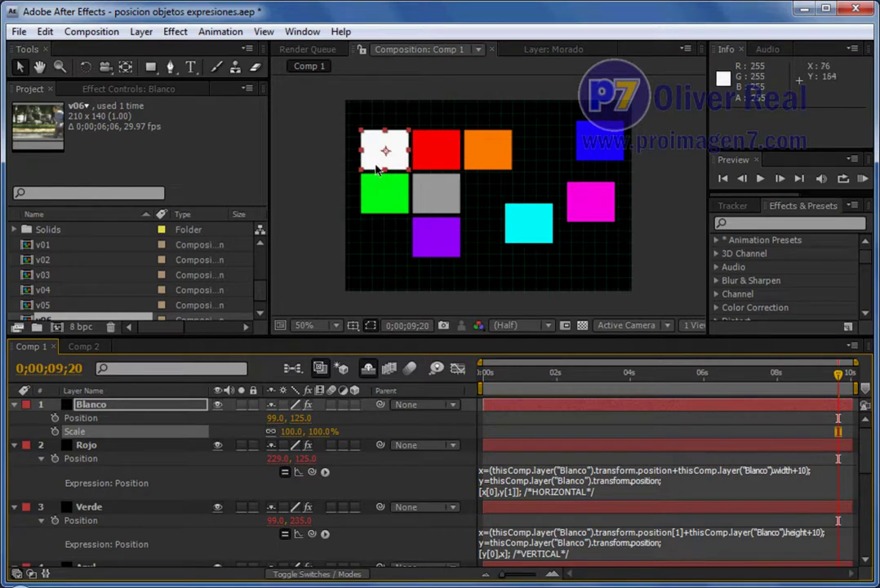
mouse_move(290, 438)
mouse_down()
mouse_move(269, 440)
mouse_move(299, 445)
mouse_up()
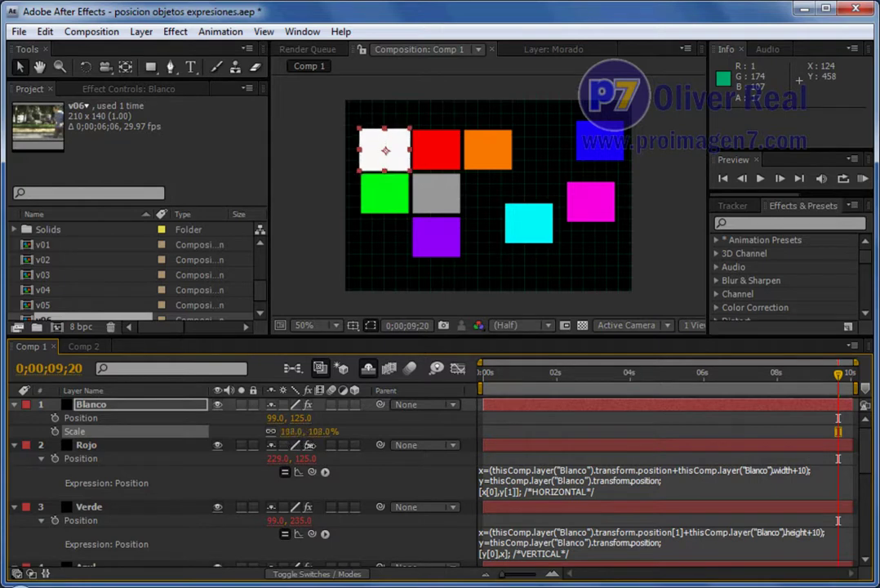
mouse_move(282, 432)
mouse_down()
mouse_move(294, 432)
mouse_move(282, 446)
mouse_up()
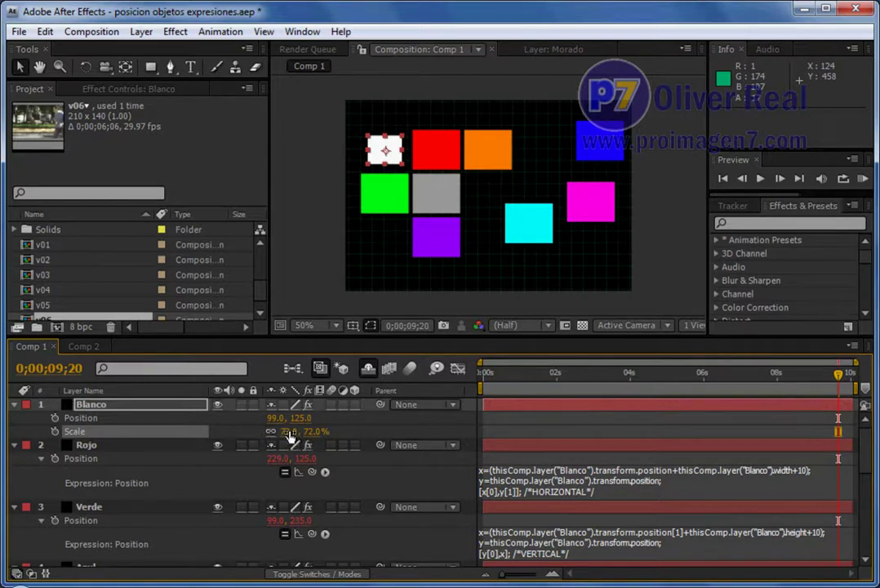
drag(294, 433, 332, 431)
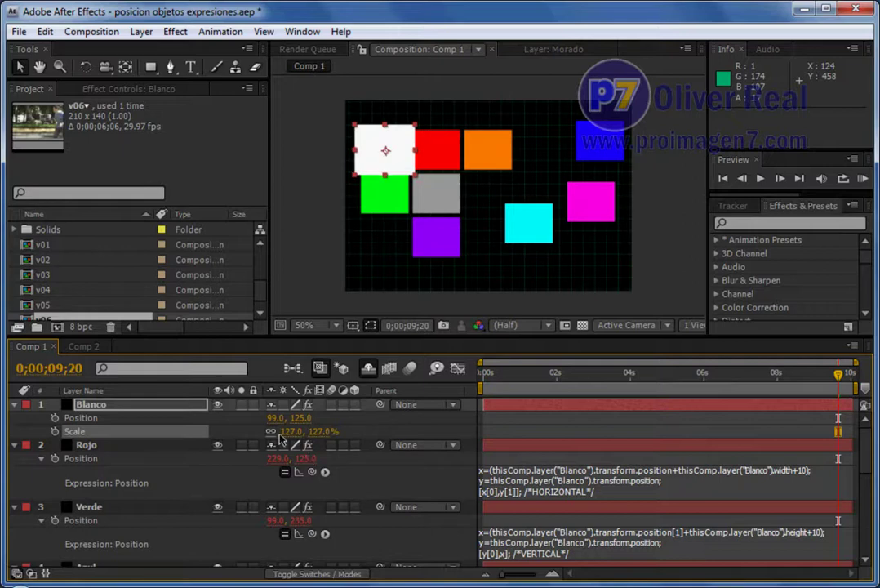
- Enter 100 as Blanco's Scale to restore it to 100%
click(292, 431)
text(100)
key(Return)
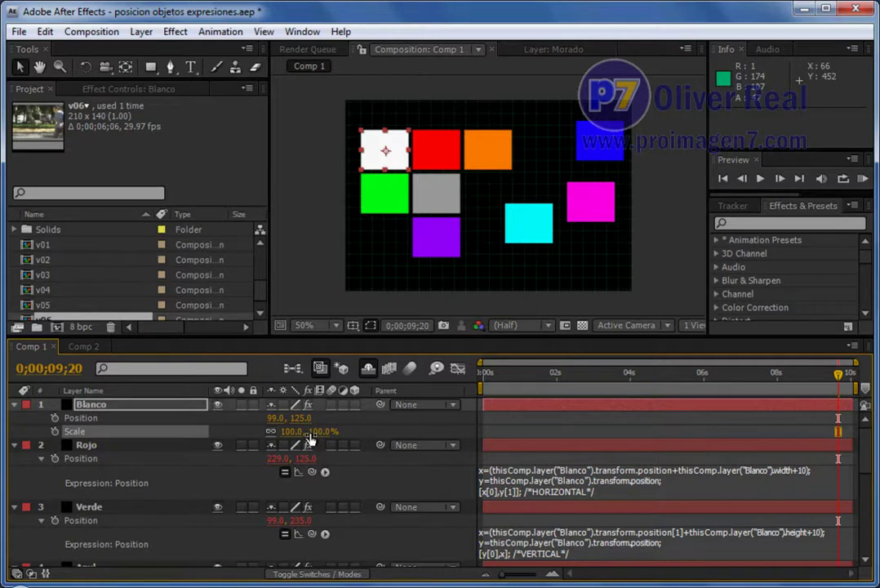
- Preview Comp 2's video clips and check the 04.avi footage details
click(85, 346)
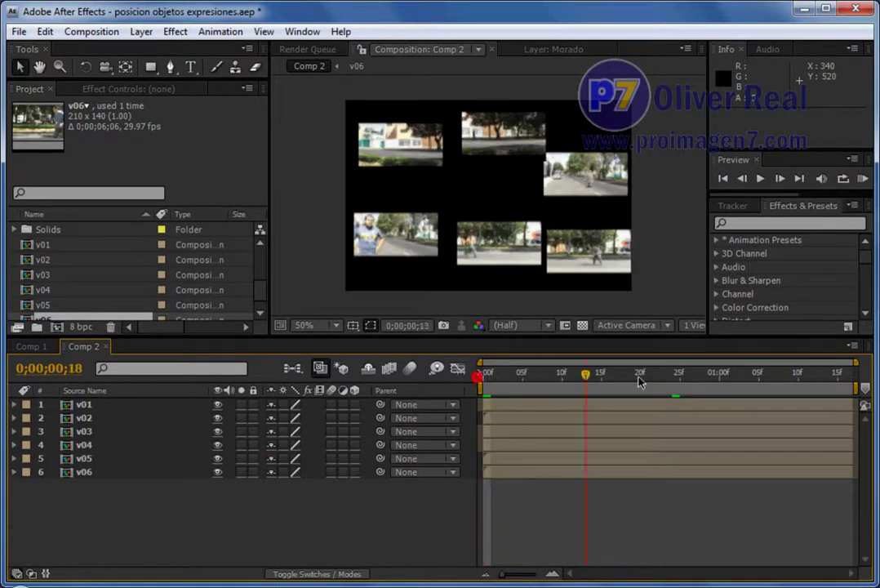
drag(482, 374, 483, 374)
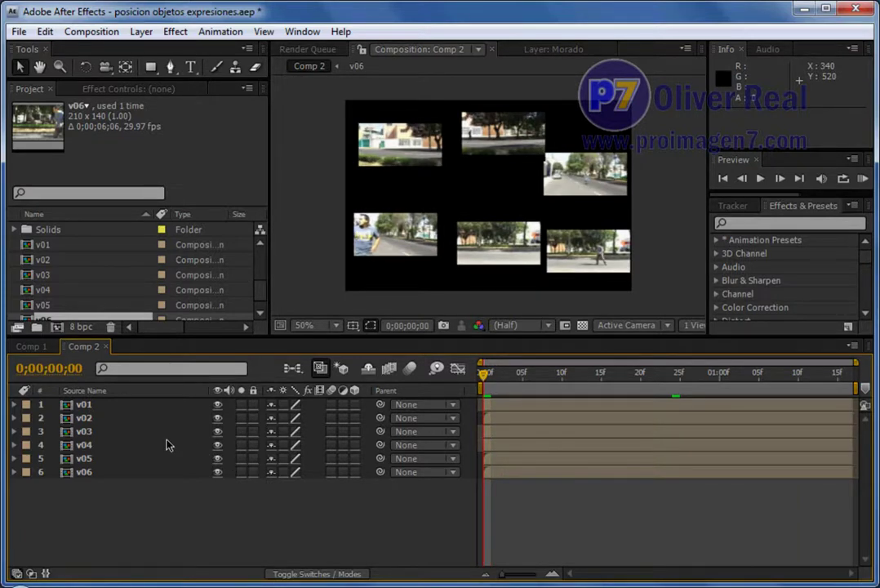
click(81, 406)
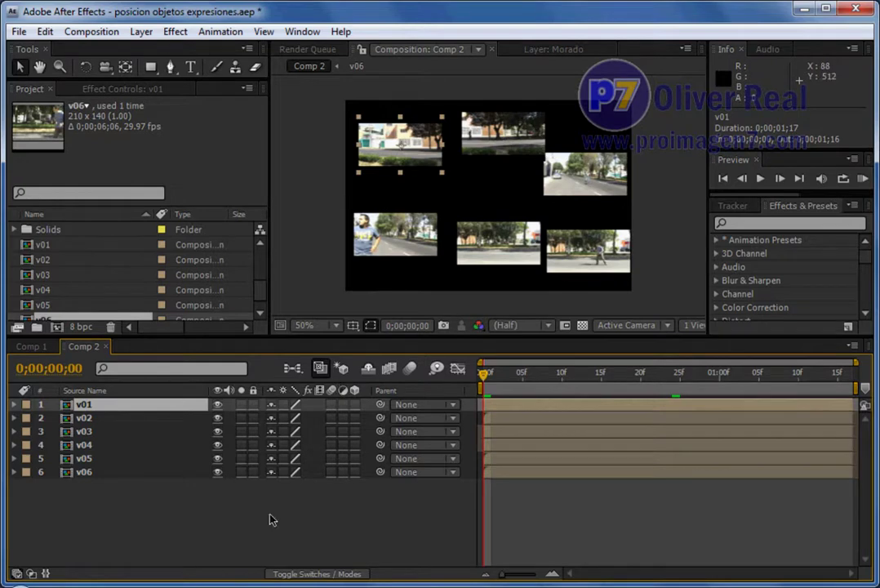
click(212, 547)
drag(260, 292, 257, 268)
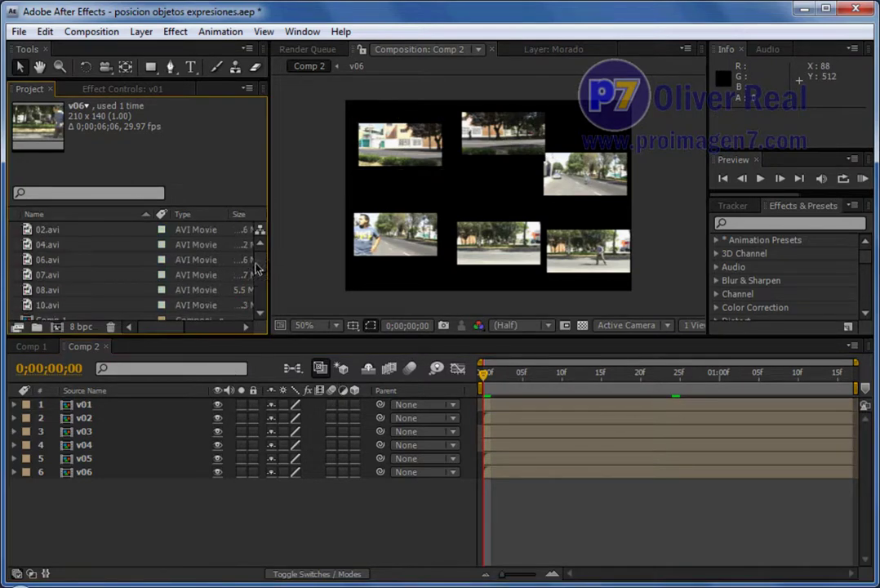
click(46, 245)
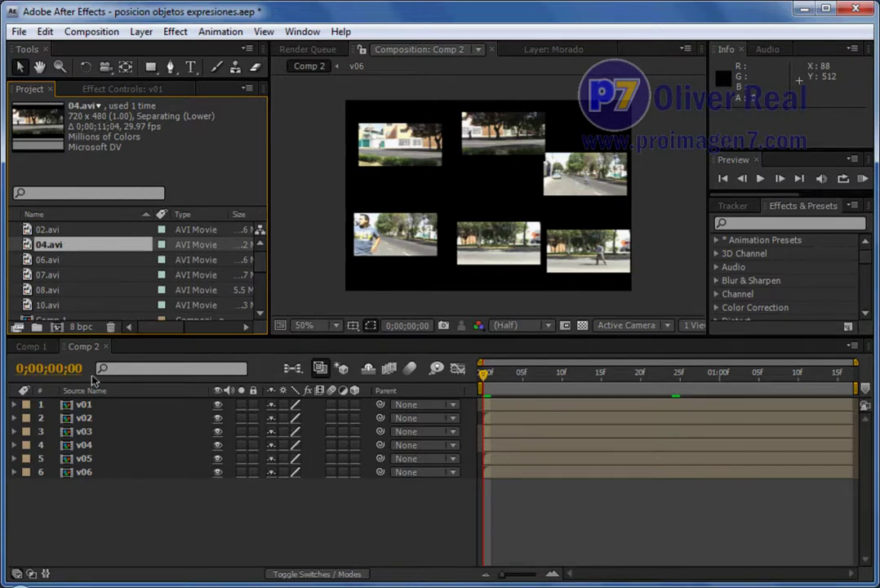
click(325, 219)
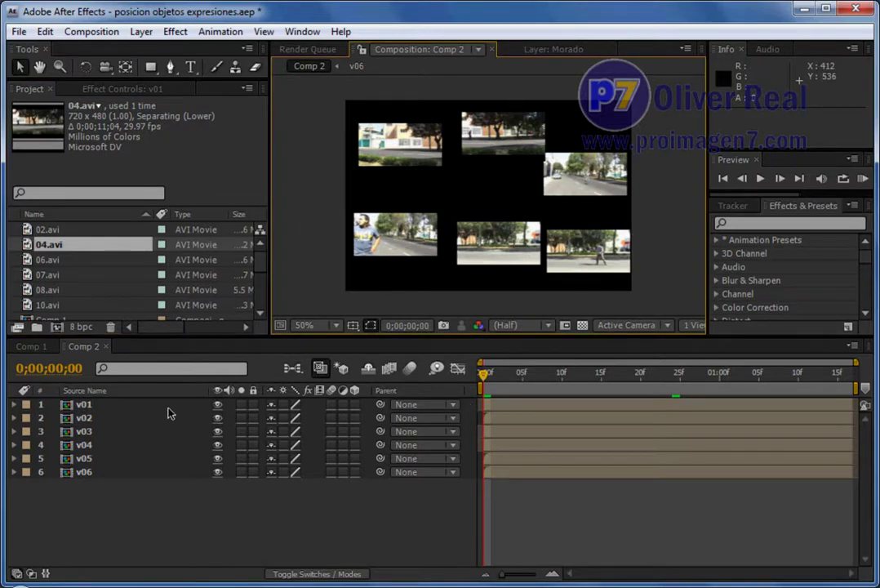
- Step through Comp 2's layers to v04, glance at Comp 1, then reselect v01 in Comp 2
click(110, 406)
key(ctrl+Down)
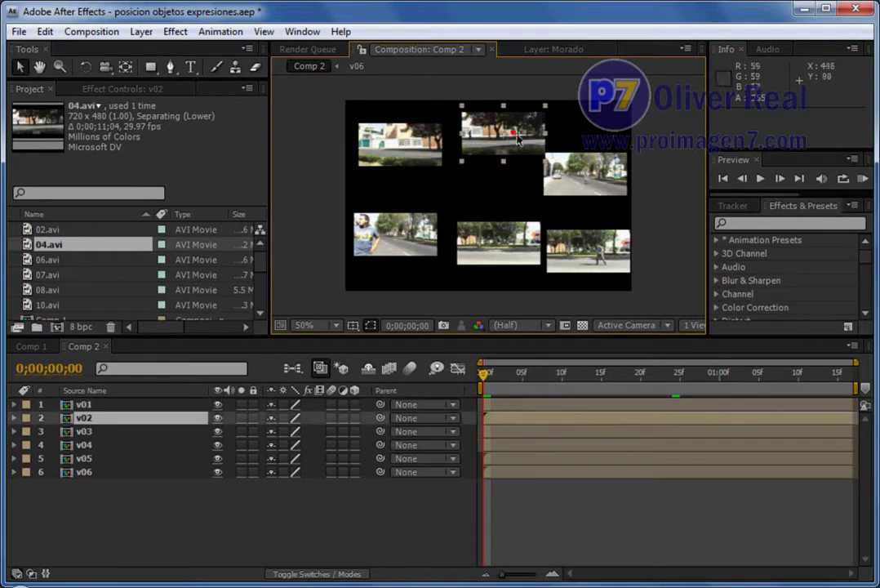
key(ctrl+Down)
key(ctrl+Down)
key(ctrl+Down)
key(ctrl+Down)
key(ctrl+Up)
key(ctrl+Up)
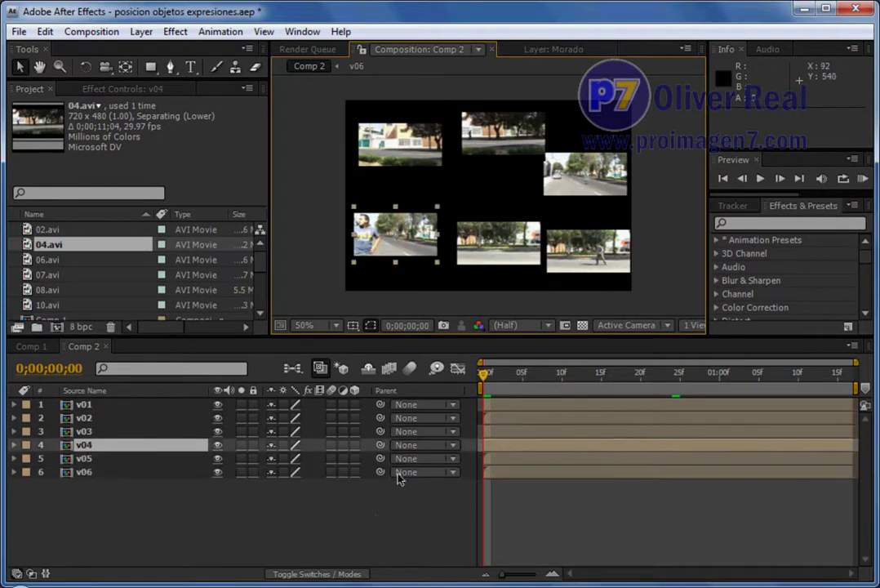
click(31, 346)
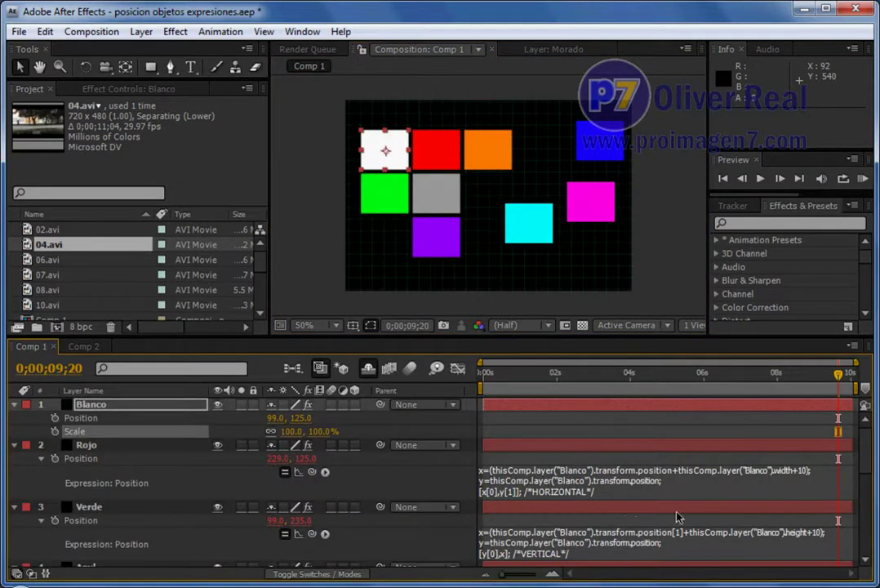
click(84, 347)
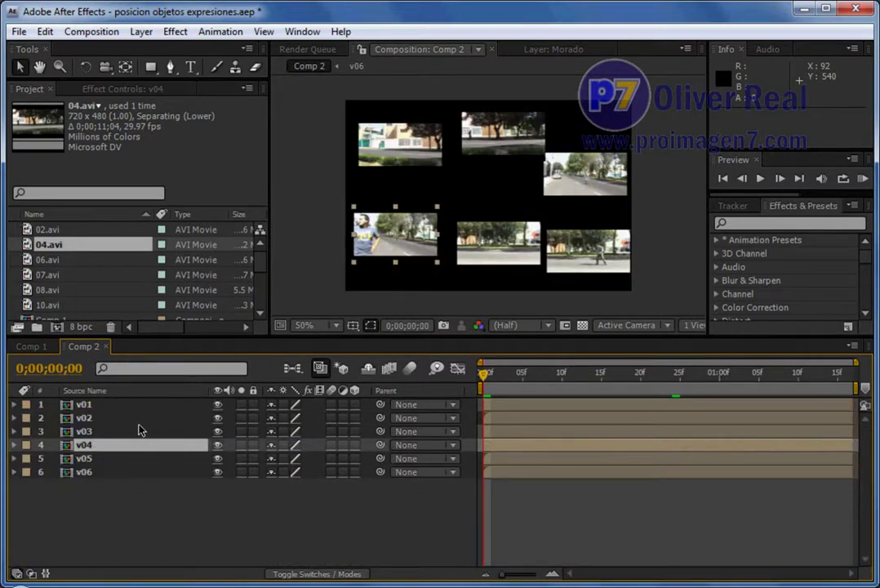
click(413, 155)
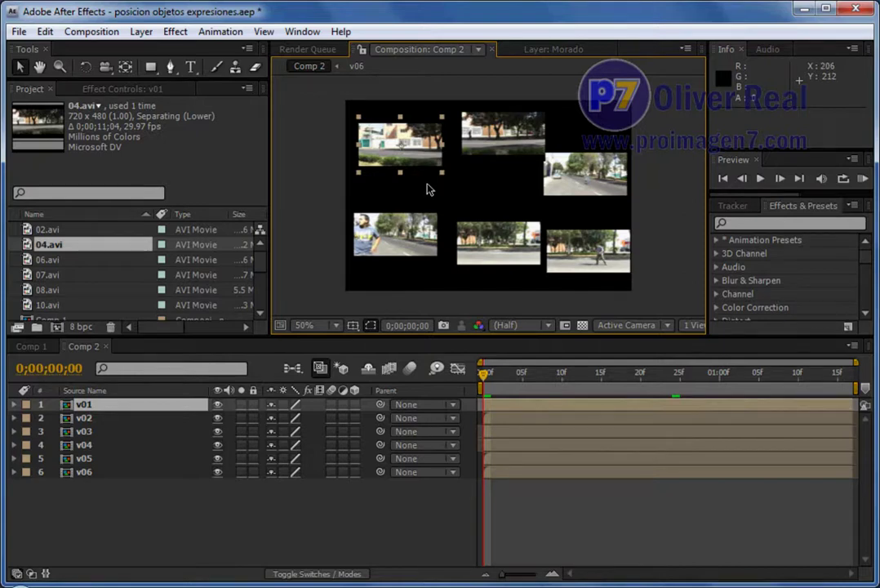
click(295, 545)
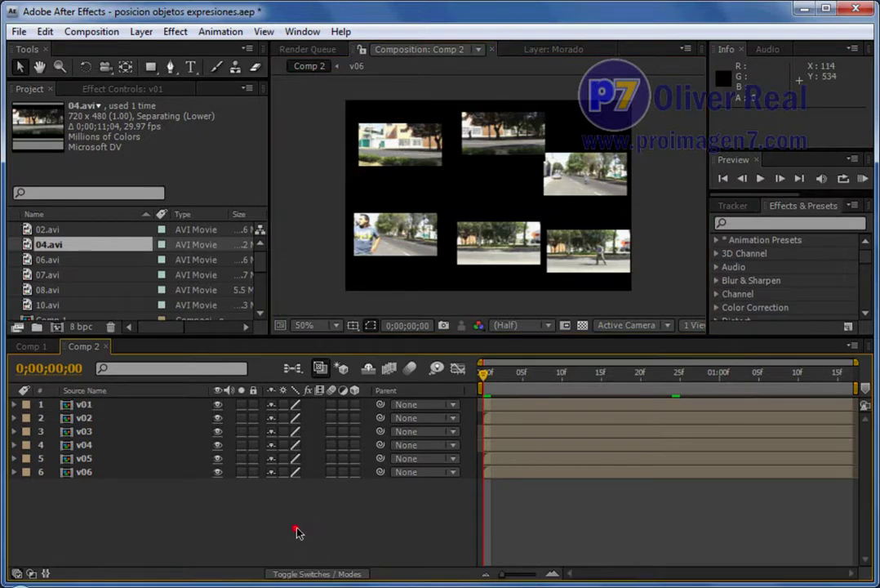
click(82, 406)
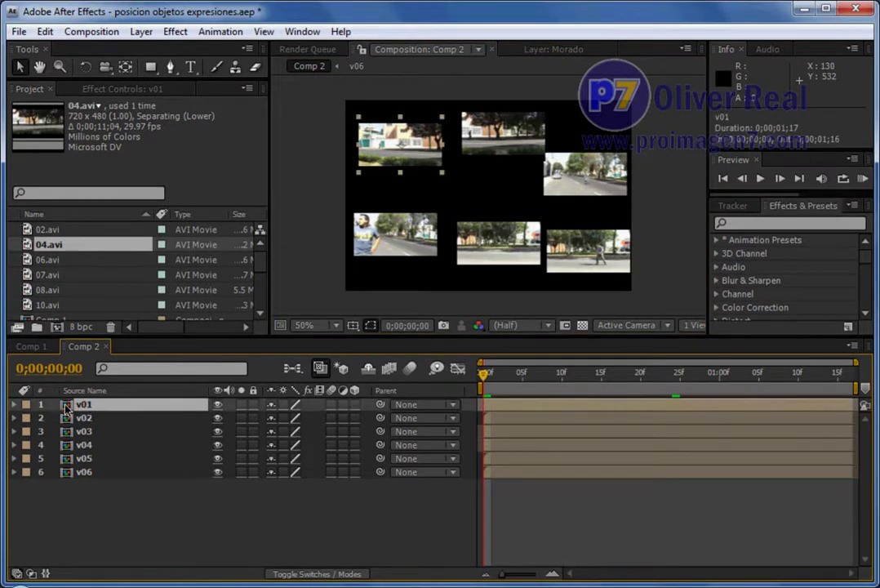
- Open the v01 precomp from the Project panel and inspect the 02.avi clip's Scale
click(258, 262)
scroll(261, 273, down, 3)
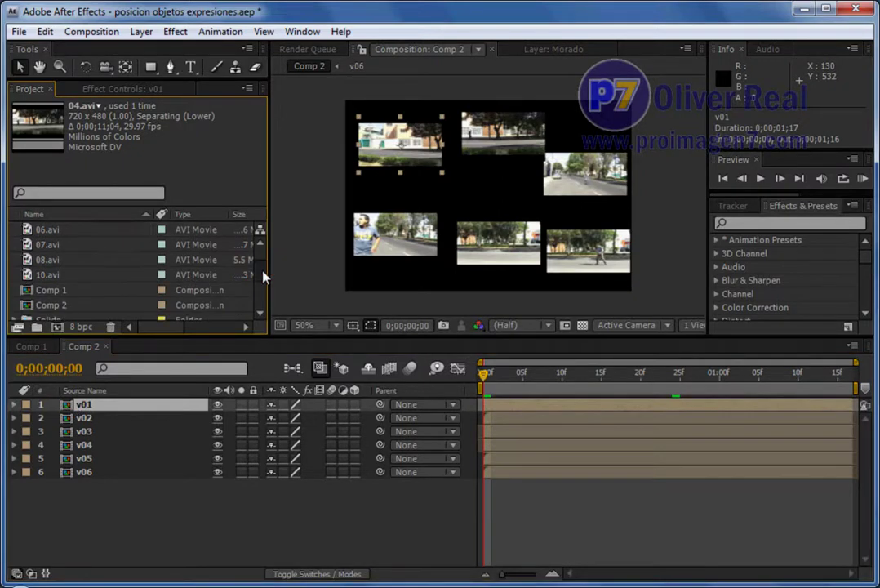
scroll(261, 274, down, 2)
scroll(261, 274, down, 1)
click(42, 276)
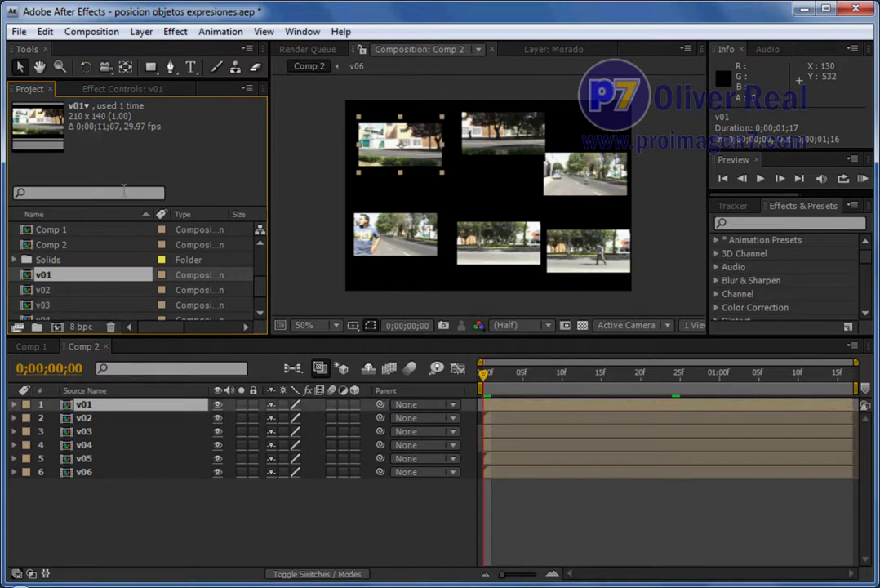
double_click(27, 277)
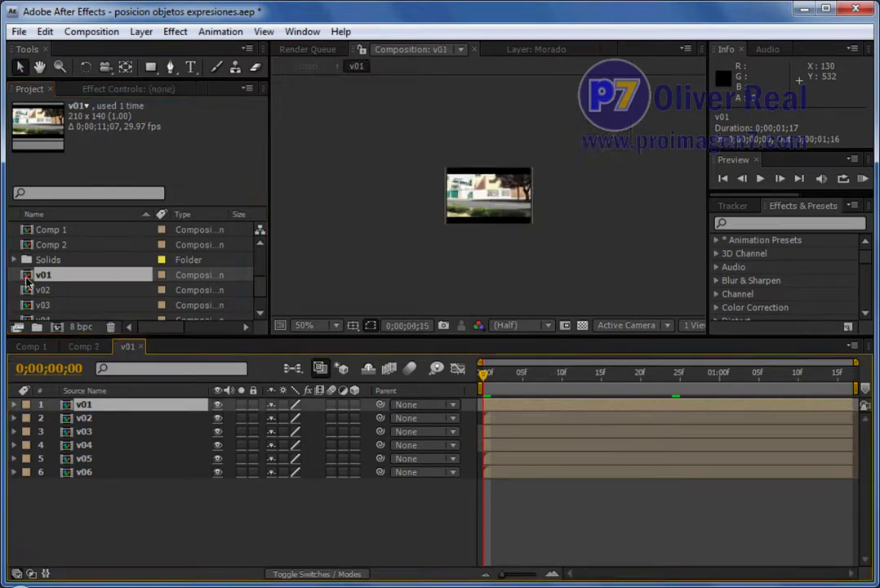
click(465, 220)
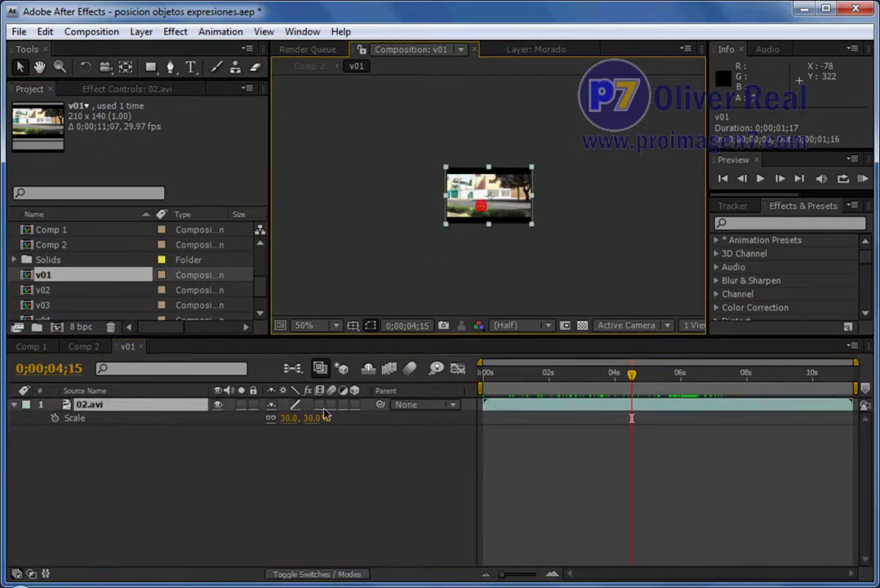
click(104, 417)
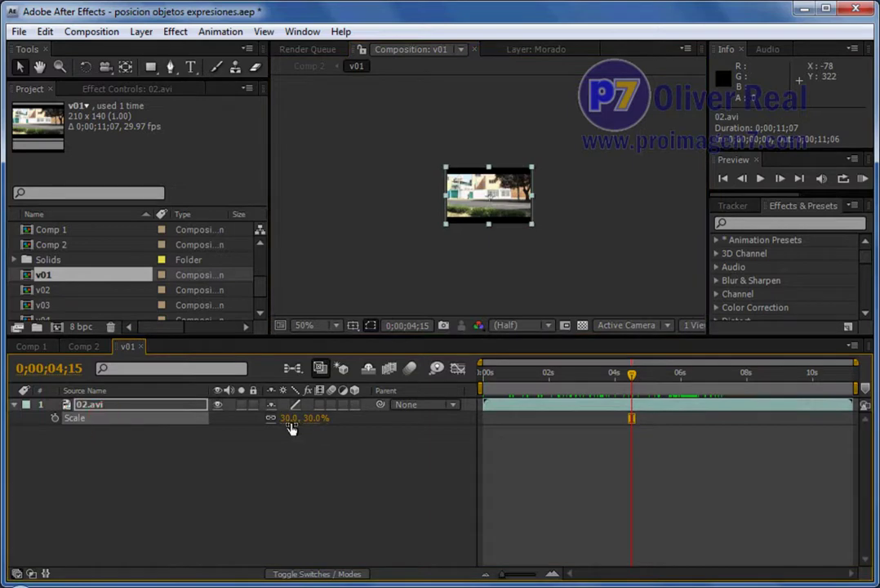
- Return to Comp 2 and select the v01 layer
click(88, 346)
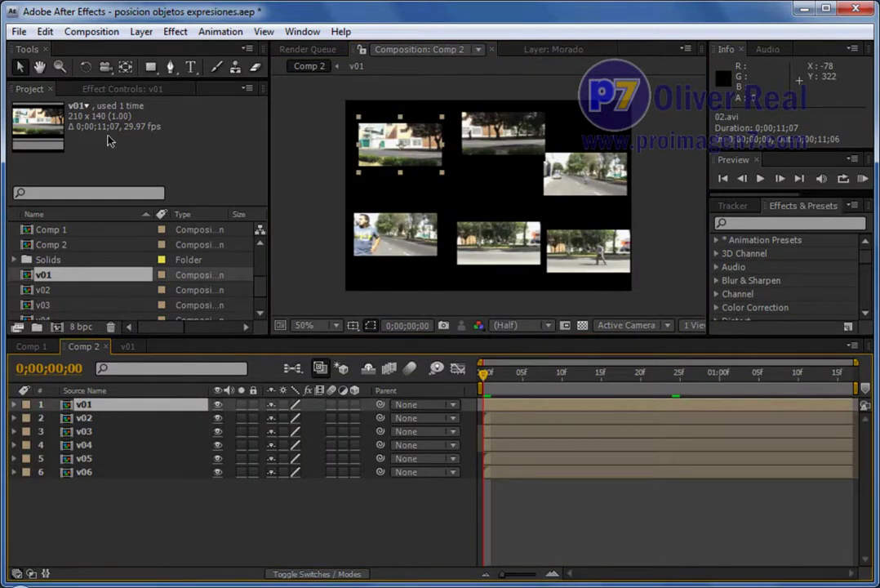
click(371, 519)
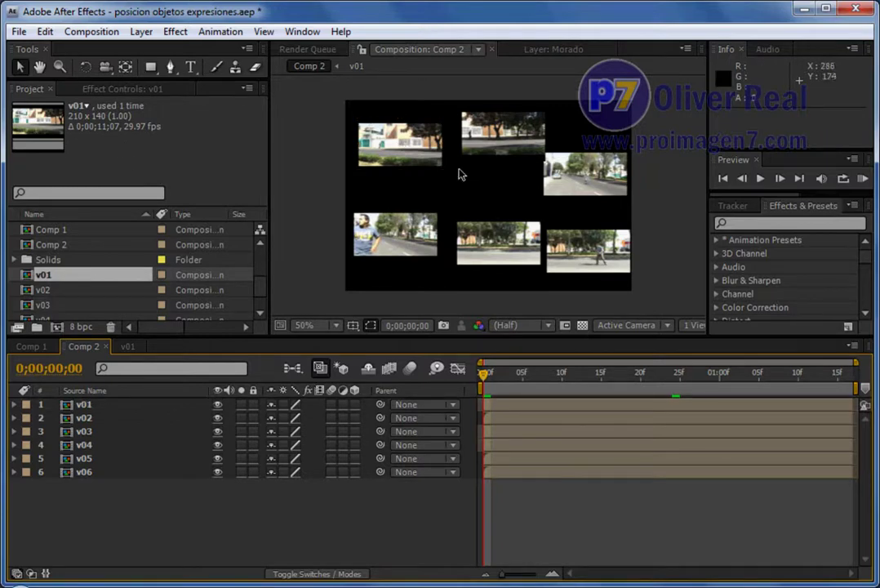
click(405, 149)
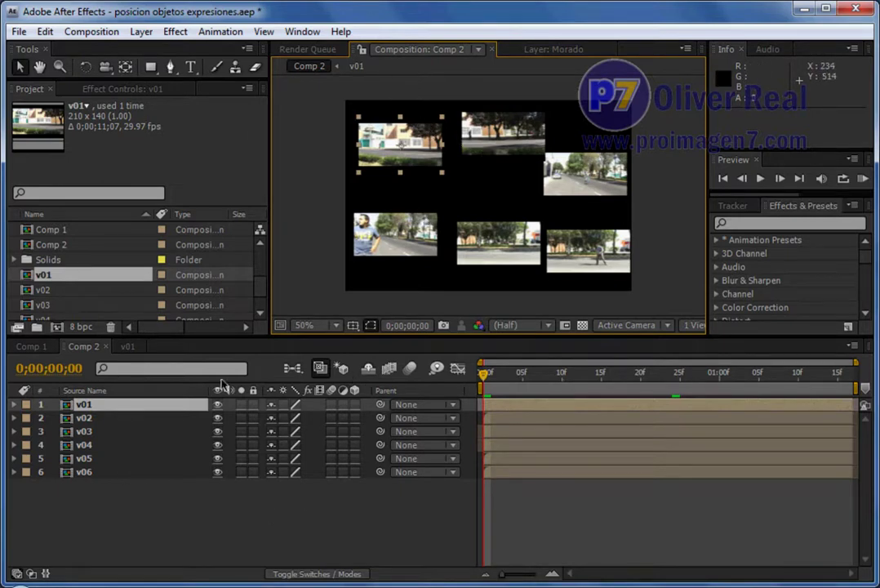
- Copy Rojo's horizontal position expression in Comp 1
click(31, 346)
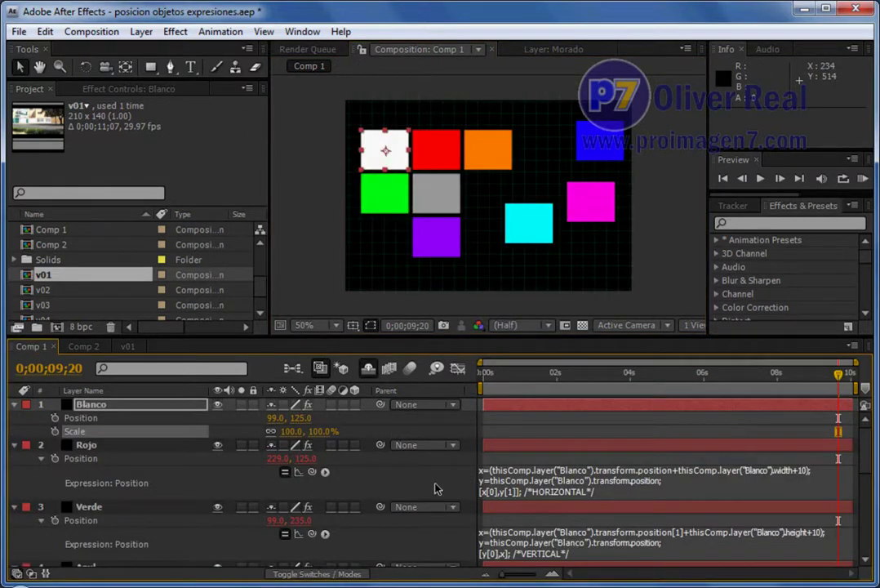
click(575, 488)
right_click(572, 483)
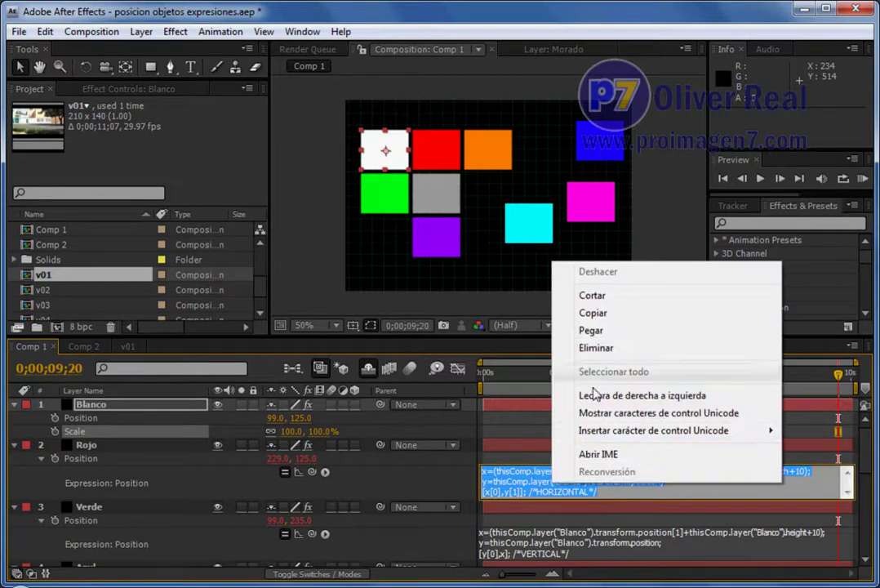
click(593, 313)
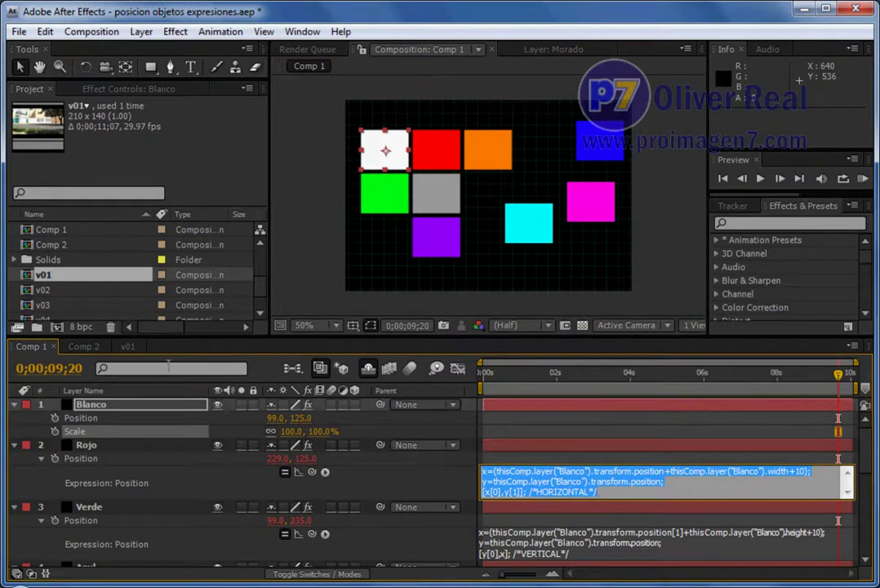
- Paste the horizontal expression onto v02's Position in Comp 2
click(90, 347)
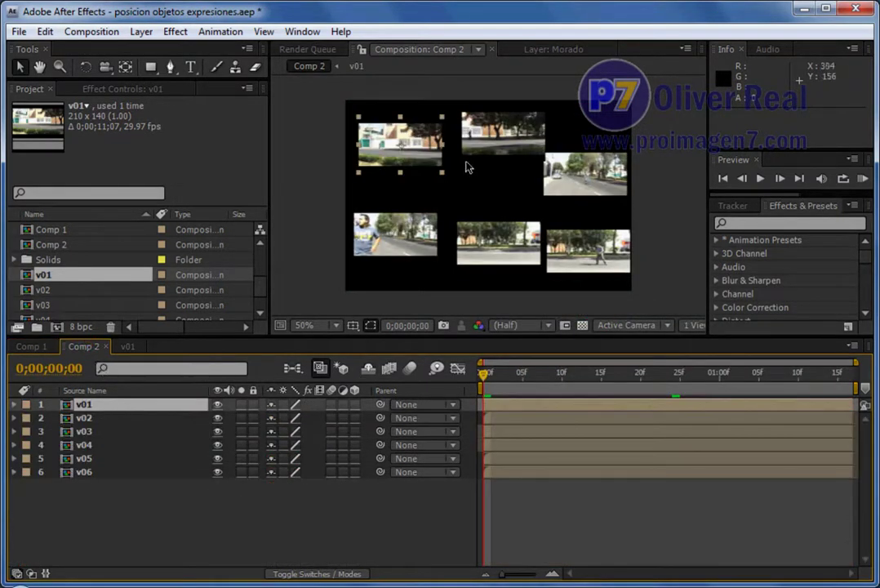
click(487, 147)
click(85, 418)
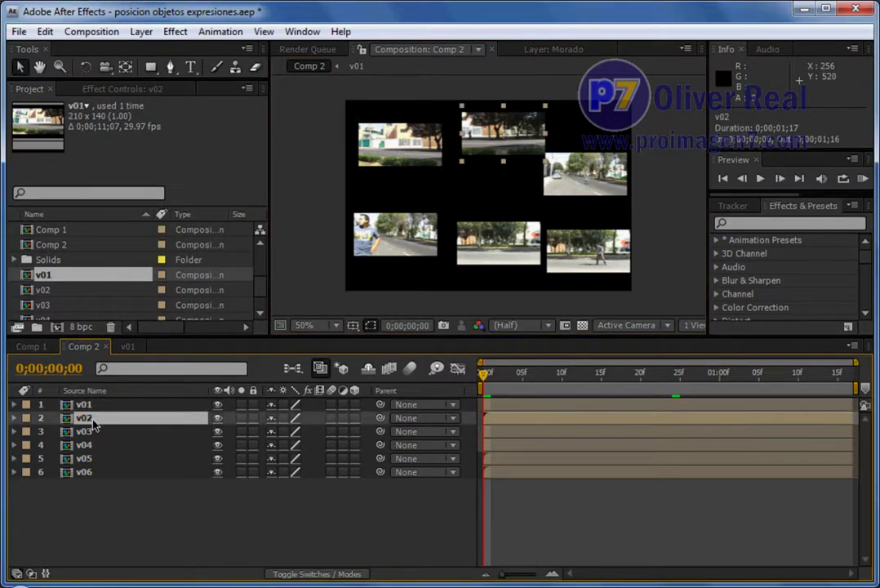
key(p)
alt+click(54, 431)
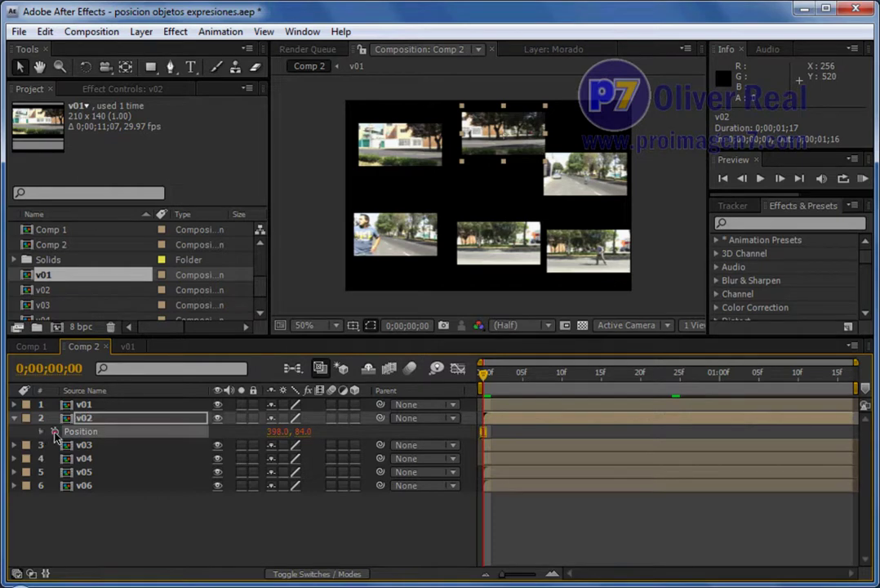
text(x=(thisComp.layer("Blanco").transform.position+thisComp.layer("Blanco").width+10); y=thisComp.layer("Blanco").transform.position; [x[0],y[1]]; /*HORIZONTAL*/)
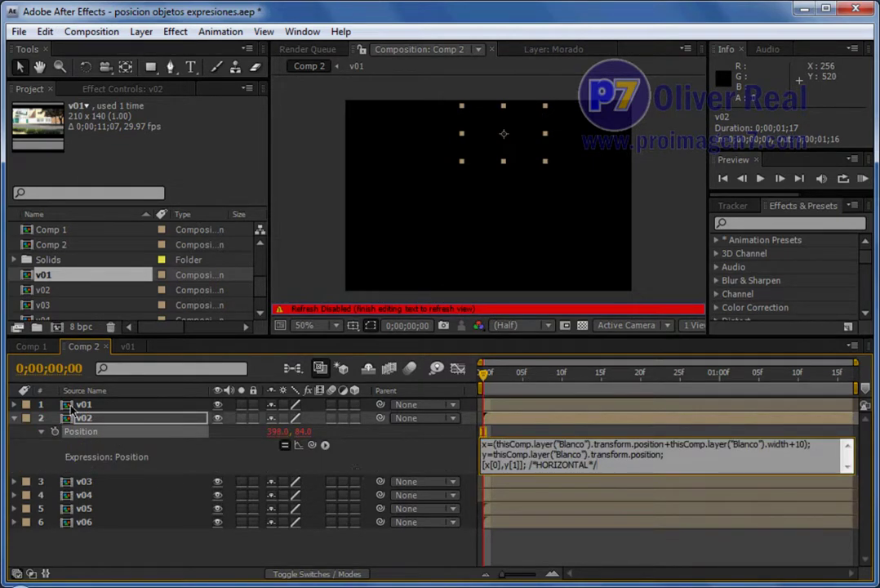
- Change both Blanco references in v02's expression to v01, placing v02 at 358, 112
click(563, 443)
key(BackSpace)
key(Delete)
key(Delete)
key(Delete)
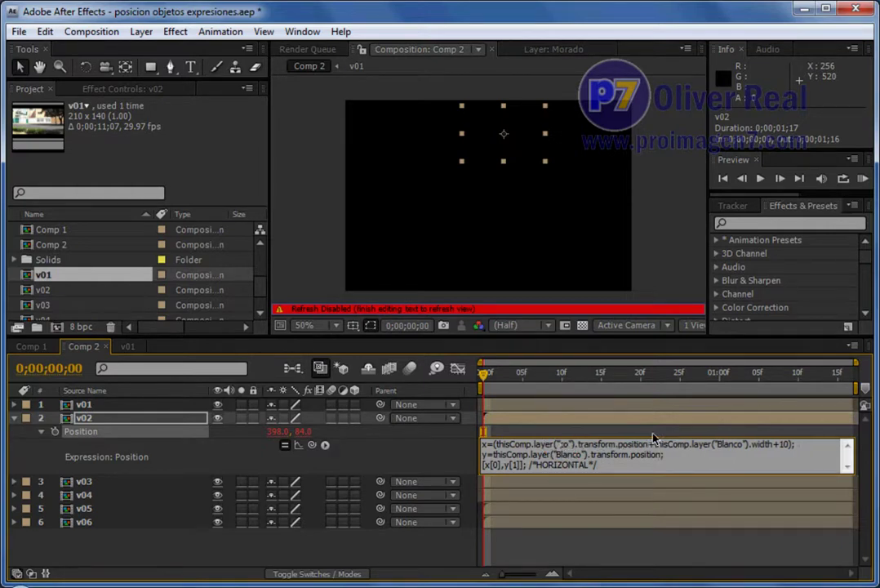
text(v001)
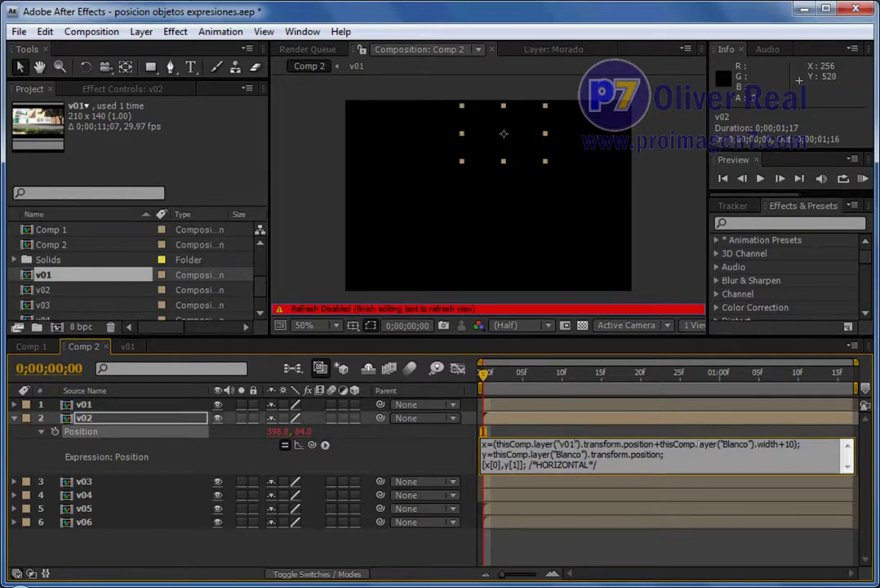
key(Delete)
key(Delete)
key(Delete)
key(Delete)
key(Delete)
key(Delete)
text(v01)
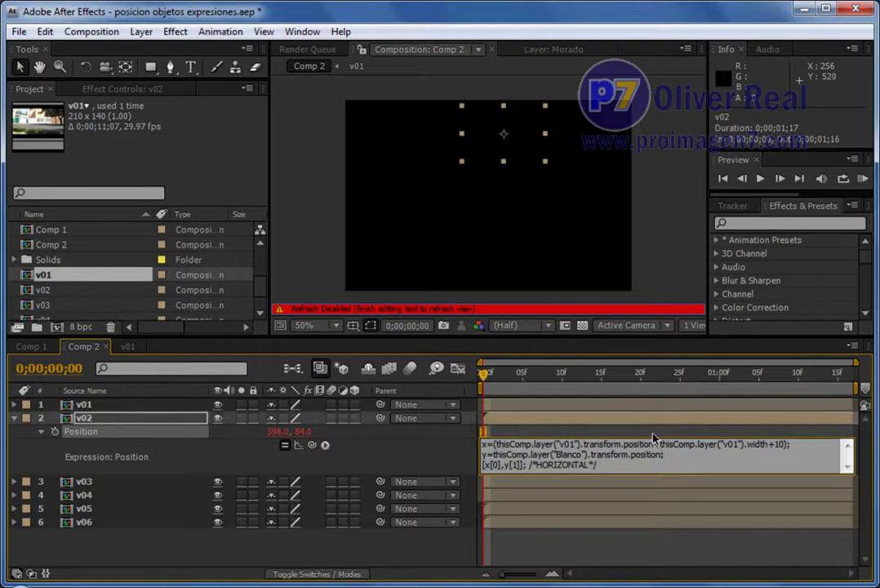
key(Delete)
key(Delete)
key(Delete)
key(Delete)
key(Delete)
key(Delete)
text(v01)
click(653, 438)
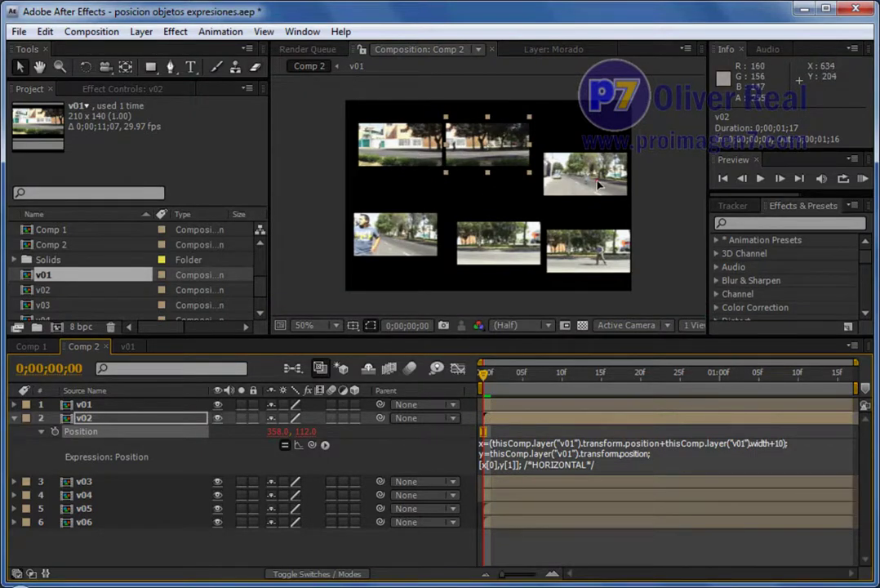
click(571, 174)
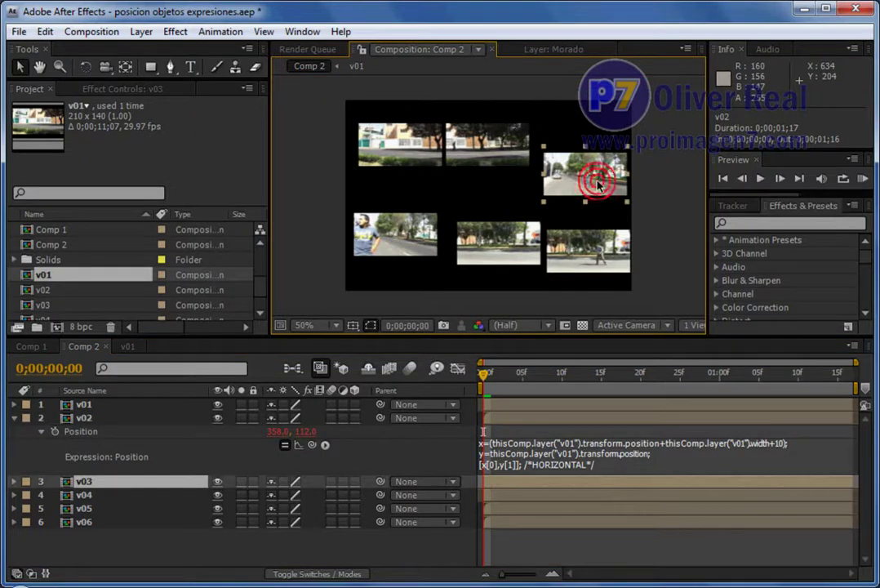
click(117, 489)
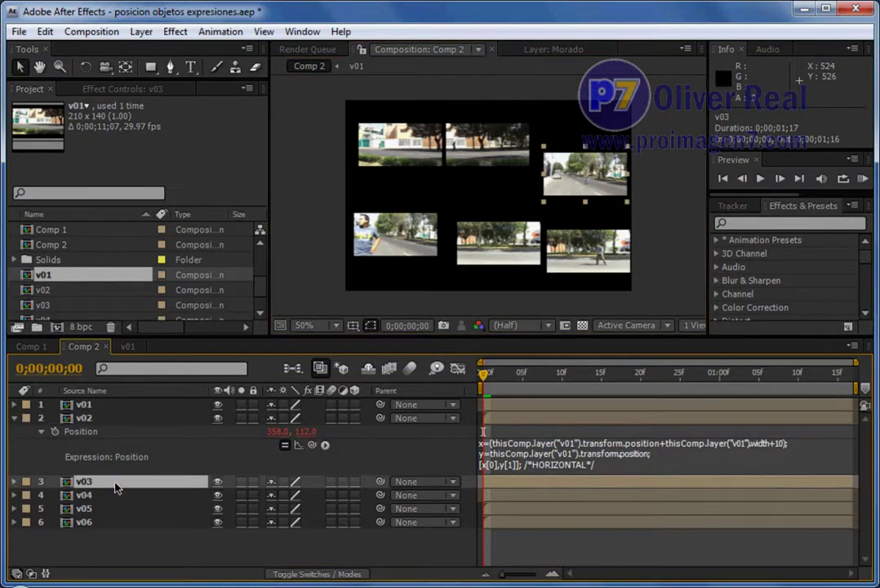
- Copy v02's position expression and paste it onto v03's Position
click(539, 459)
right_click(590, 451)
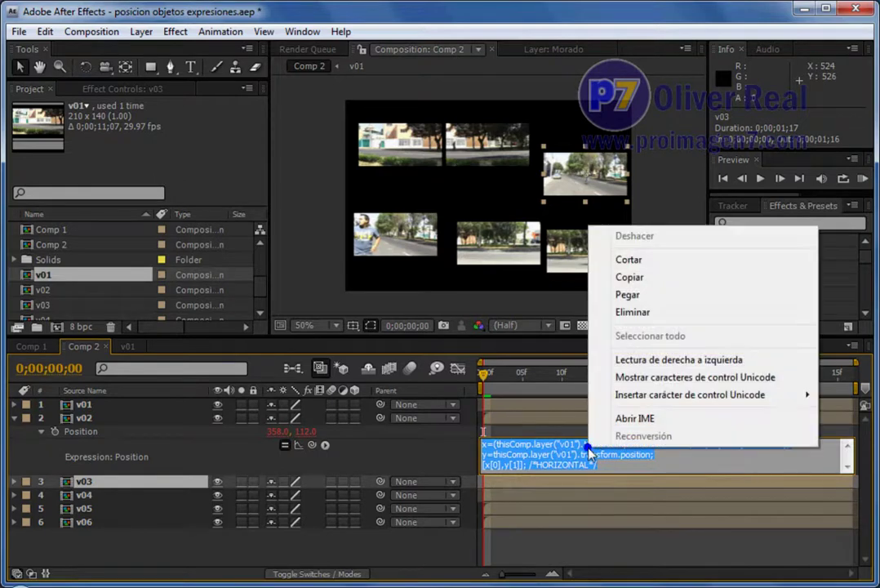
click(626, 295)
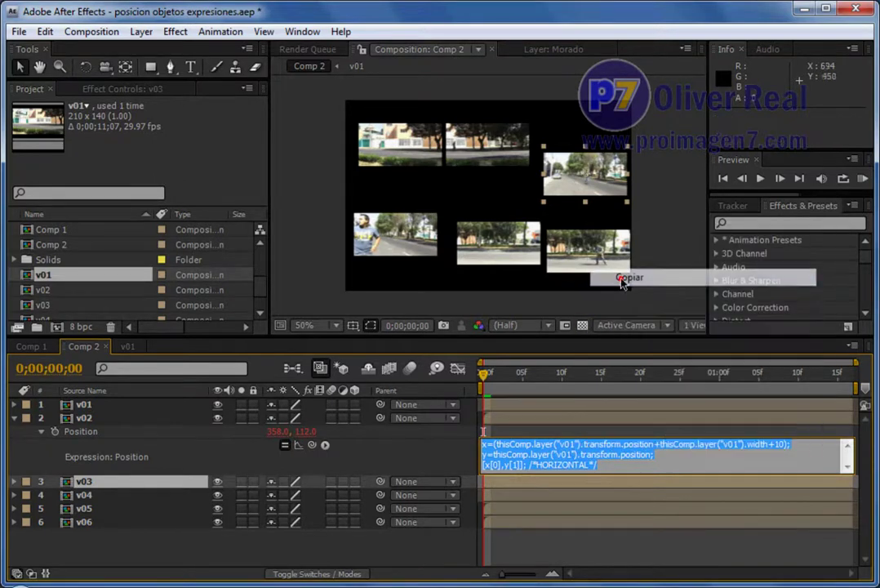
click(108, 489)
key(p)
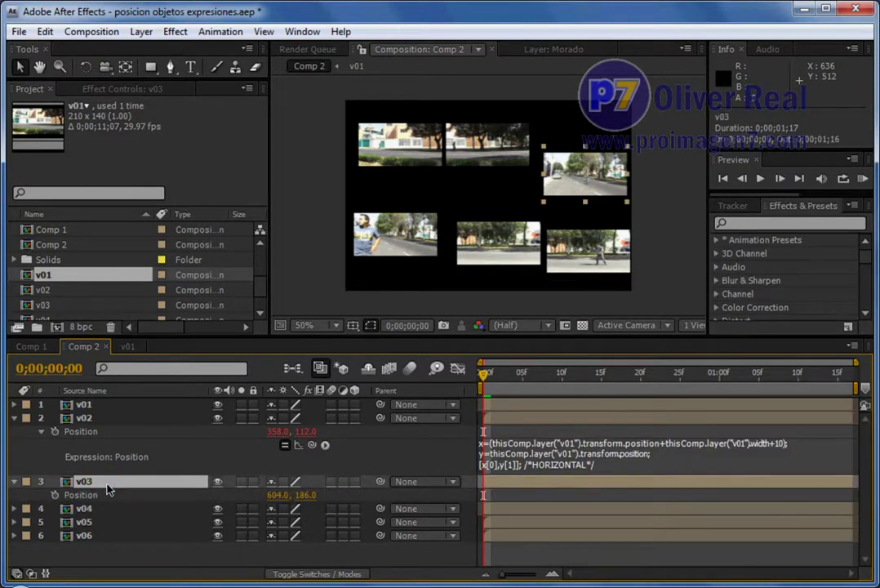
alt+click(55, 495)
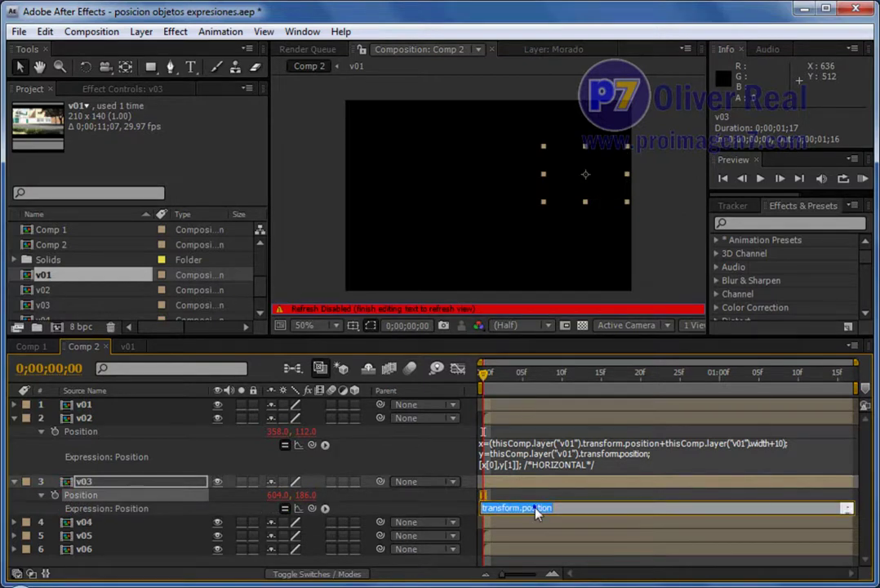
right_click(538, 512)
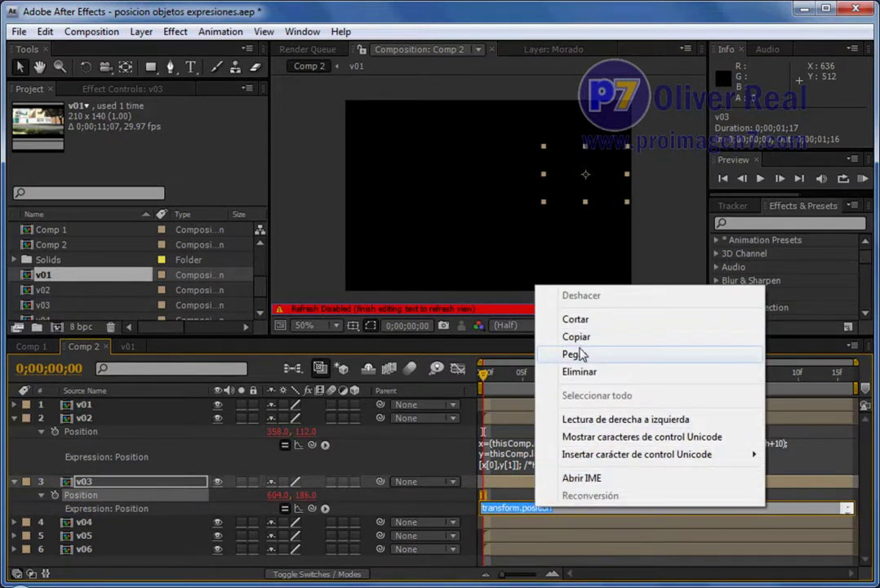
click(580, 353)
- Change the three v01 references in v03's expression to v02, placing it at 578, 112, and return to Comp 1
click(577, 514)
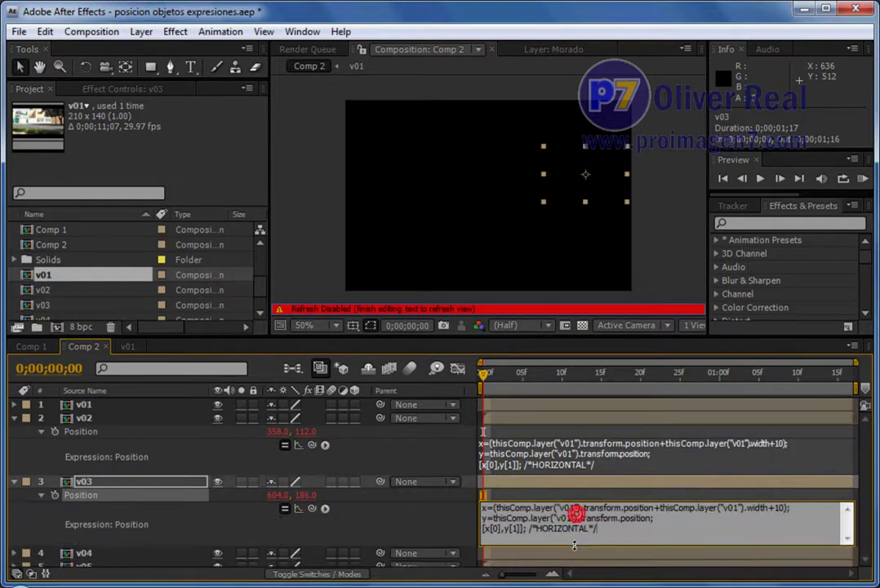
drag(575, 546, 575, 550)
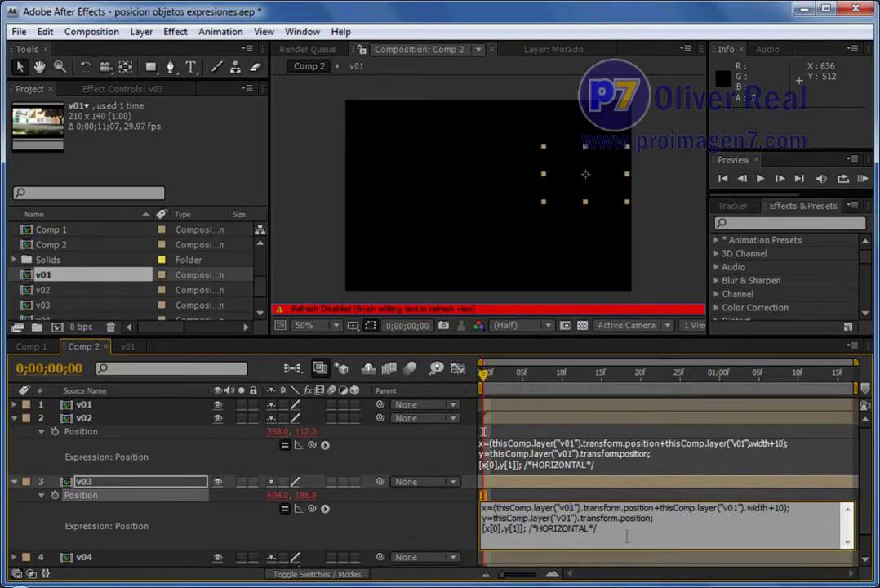
key(BackSpace)
text(2)
key(BackSpace)
text(2)
key(BackSpace)
text(2)
click(626, 541)
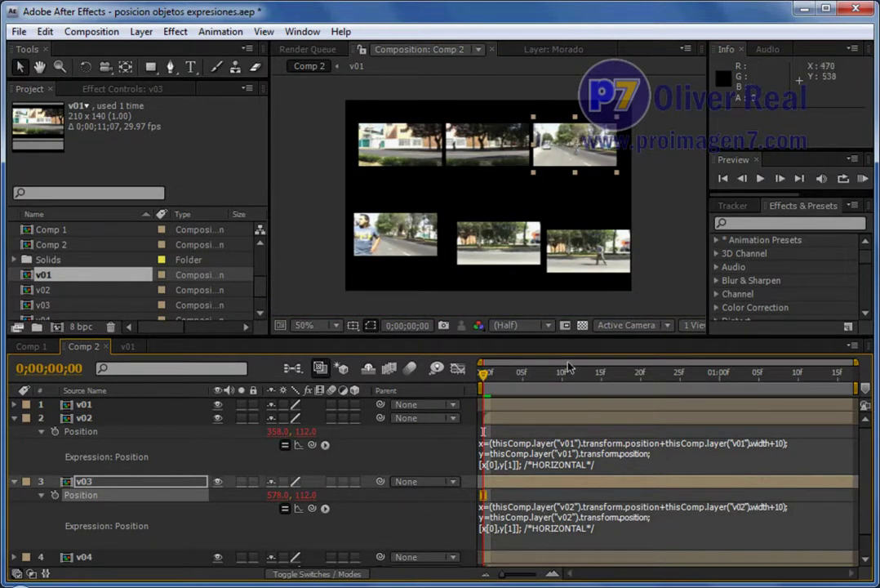
click(33, 348)
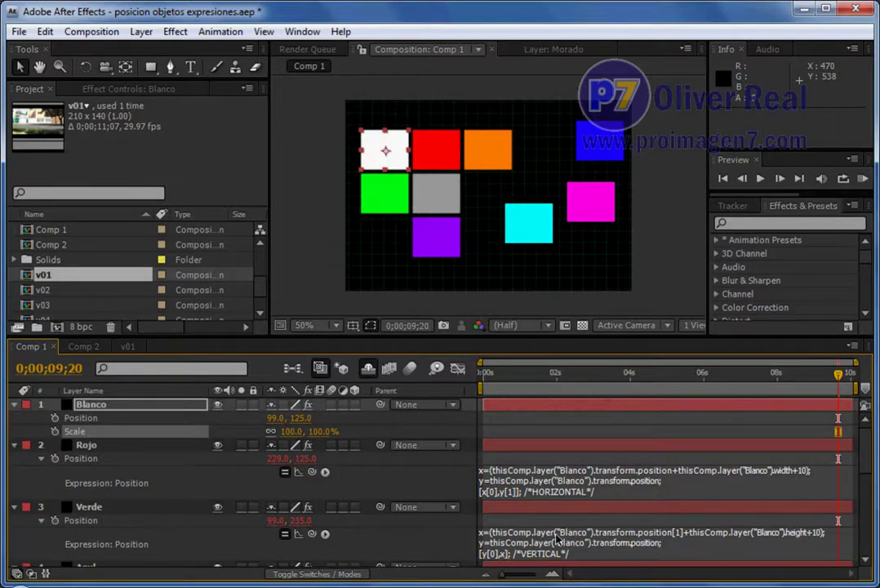
- Copy Verde's vertical position expression in Comp 1
click(557, 539)
right_click(545, 540)
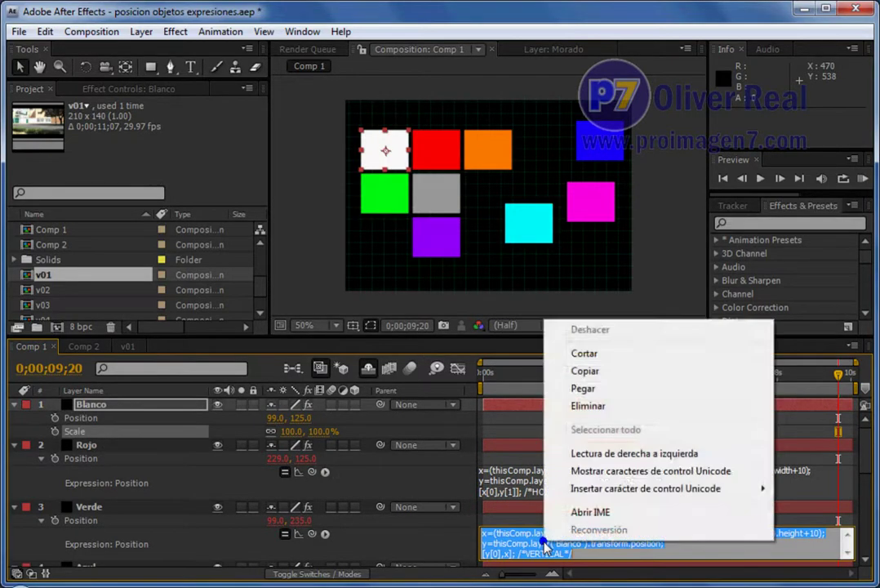
click(595, 371)
- Rearrange Comp 2's lower clips, moving v04 to 554, 288 and v06 to 316, 364, then select v05
click(85, 347)
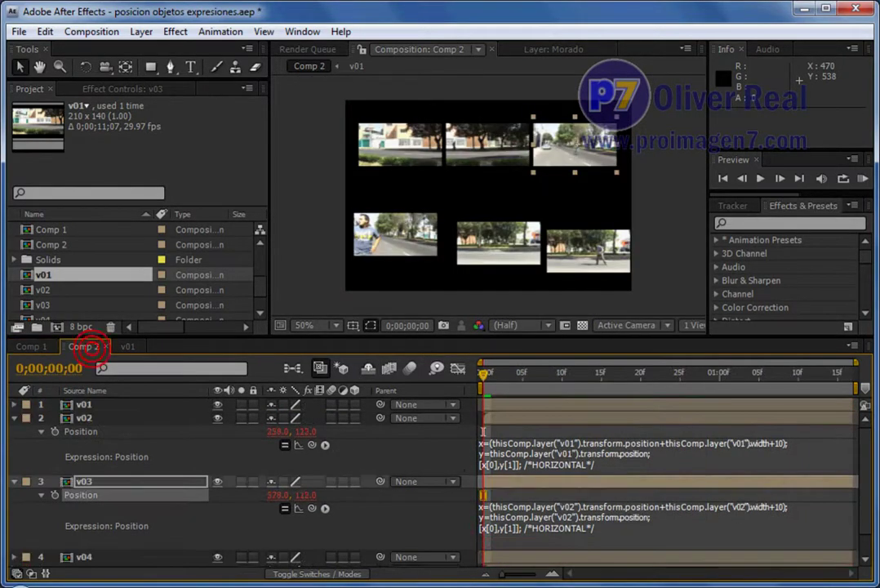
click(13, 418)
click(14, 433)
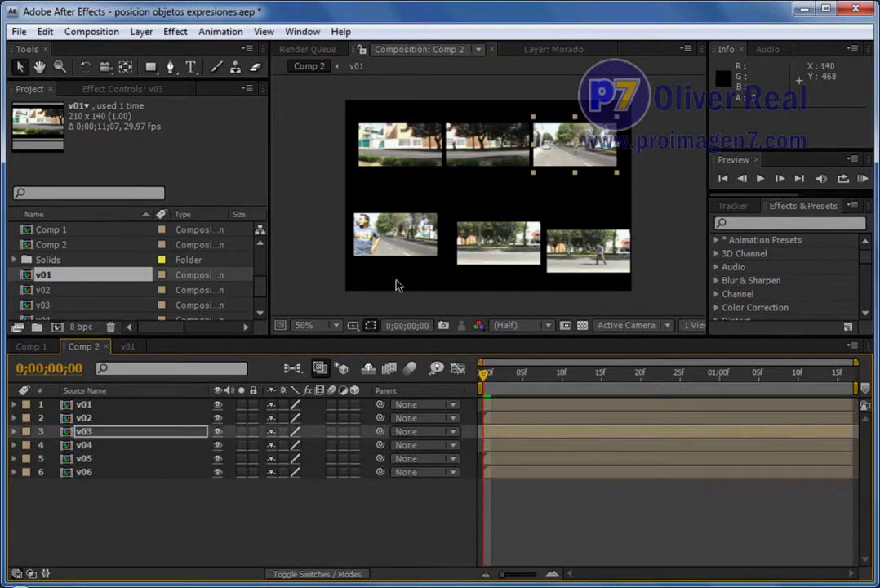
click(377, 247)
drag(377, 247, 554, 227)
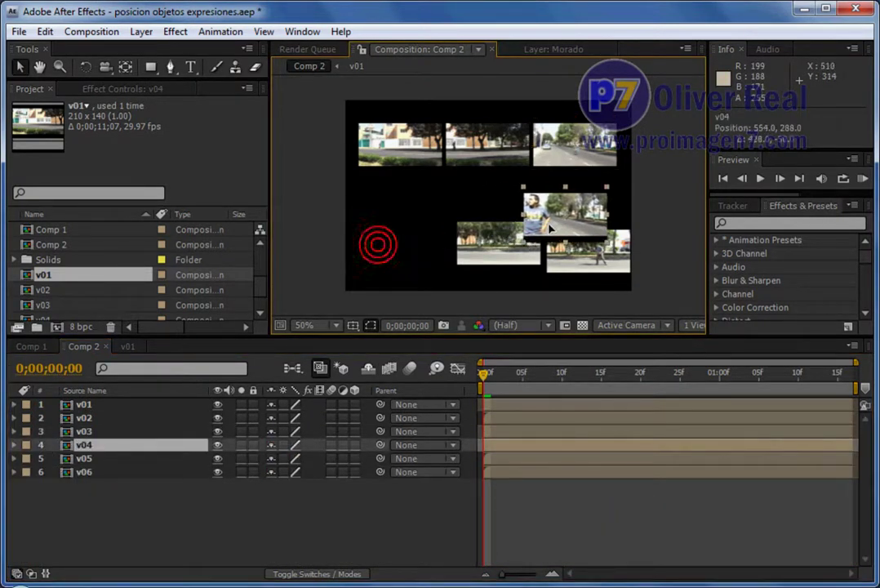
mouse_move(451, 263)
mouse_down()
mouse_move(522, 275)
mouse_move(427, 264)
mouse_up()
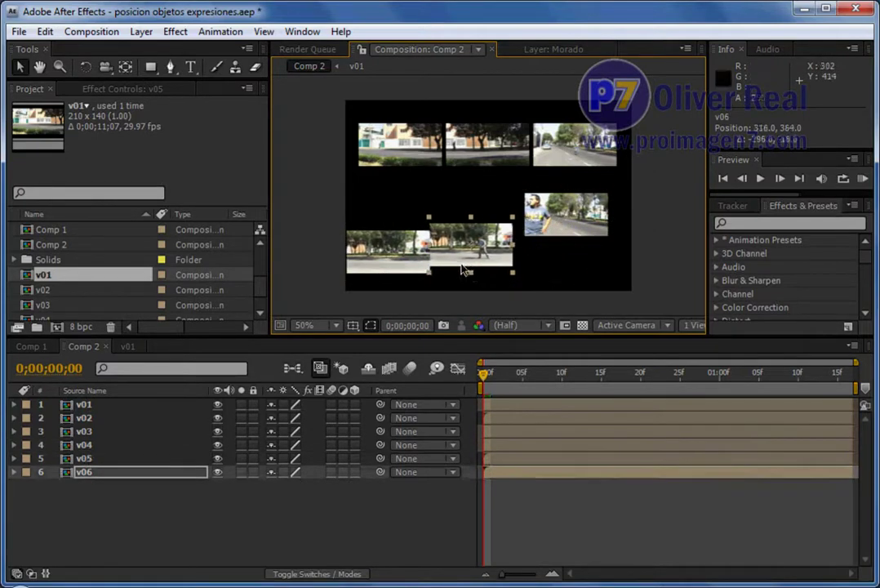
click(390, 228)
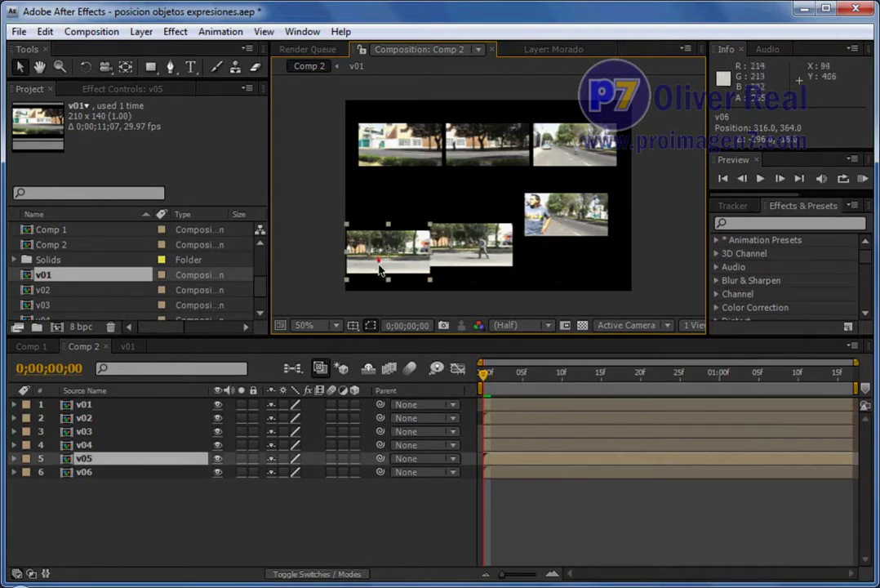
click(389, 147)
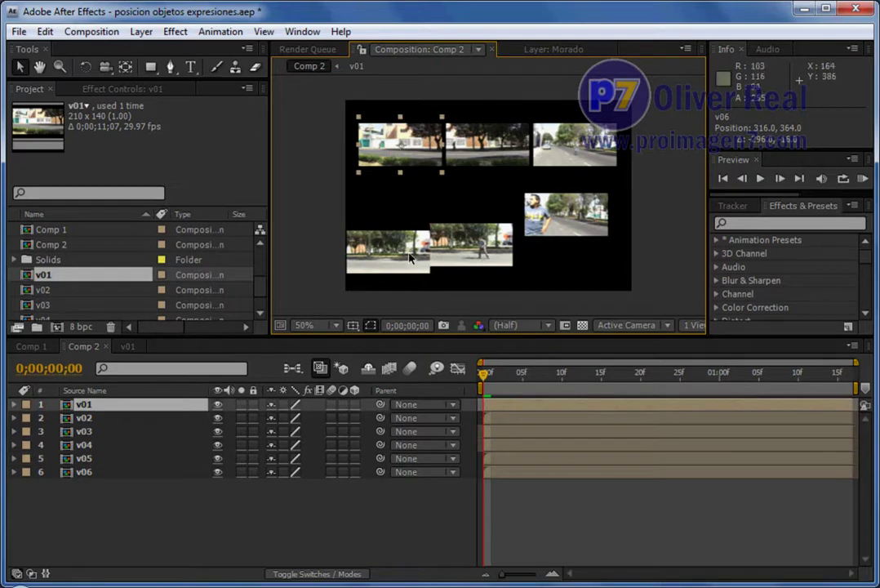
click(173, 455)
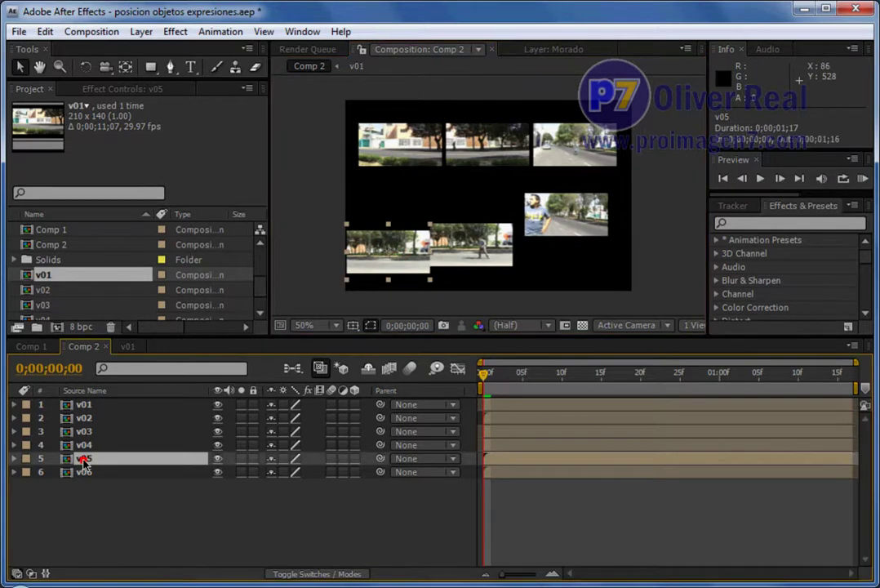
- Paste the vertical expression onto v05's Position referencing v01, placing it at 138, 262
key(p)
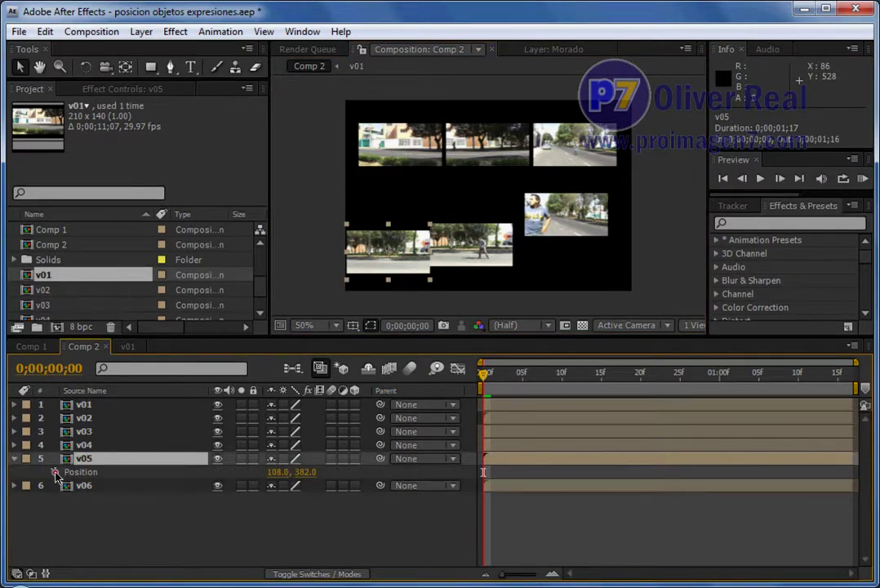
alt+click(54, 473)
text([y[0],x]; /*VERTICAL*/)
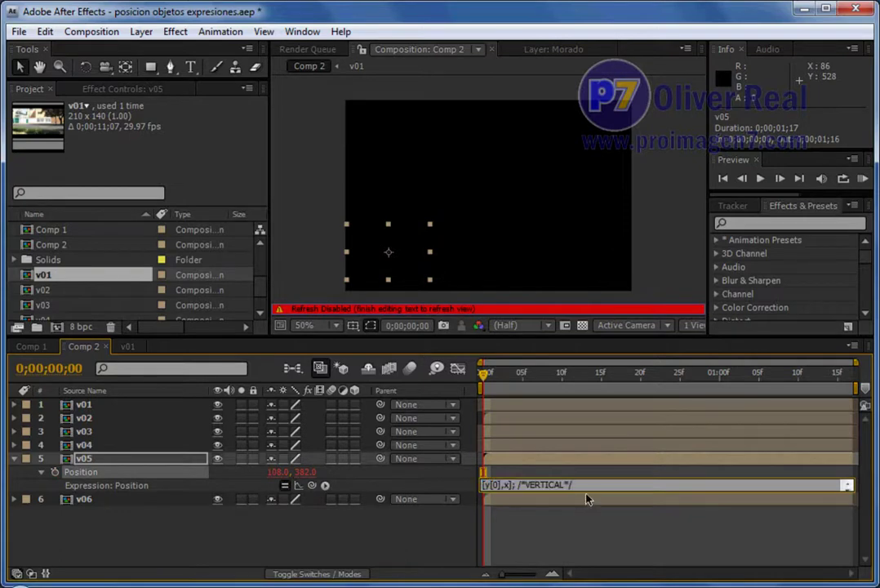
drag(590, 490, 590, 521)
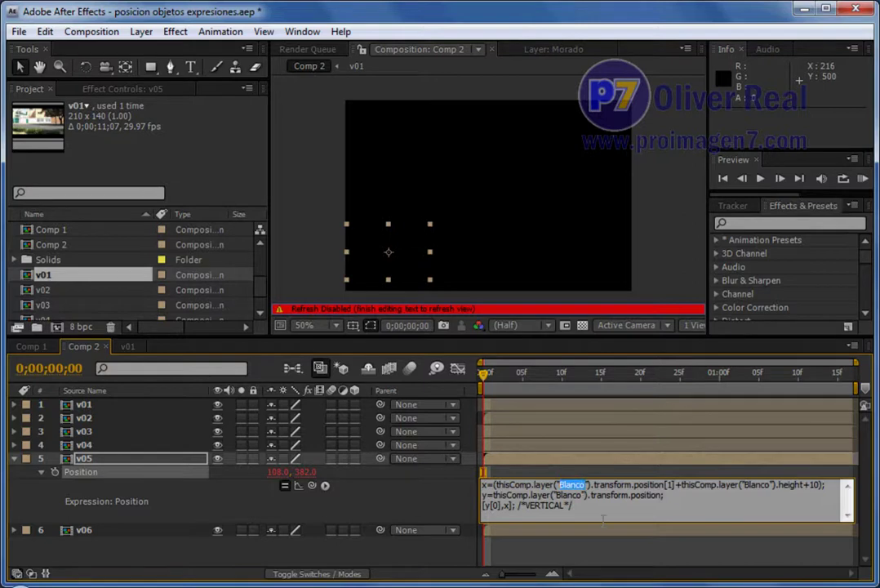
text(01)
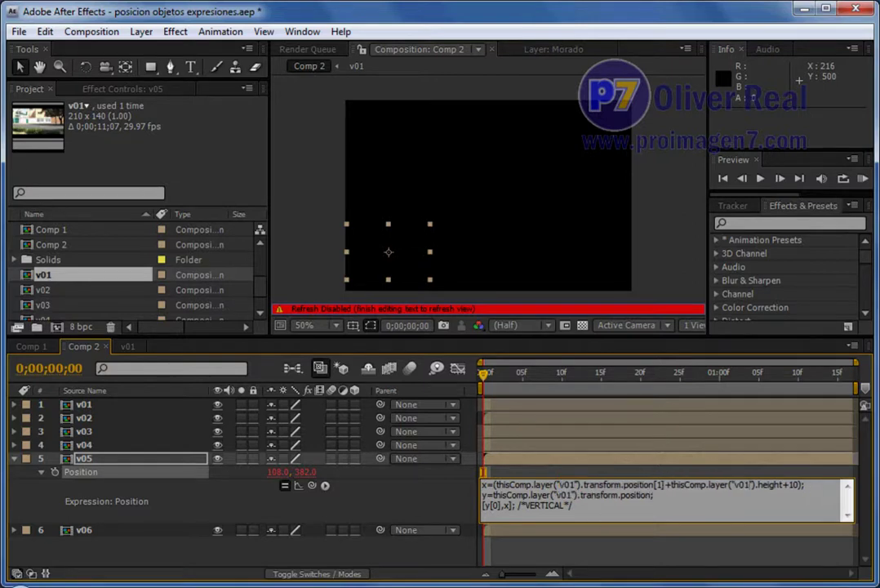
click(601, 521)
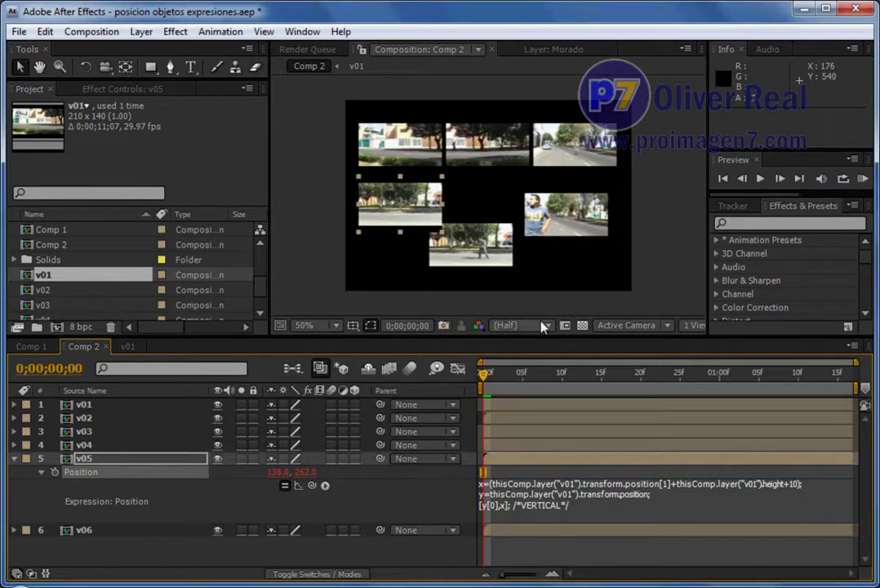
click(583, 325)
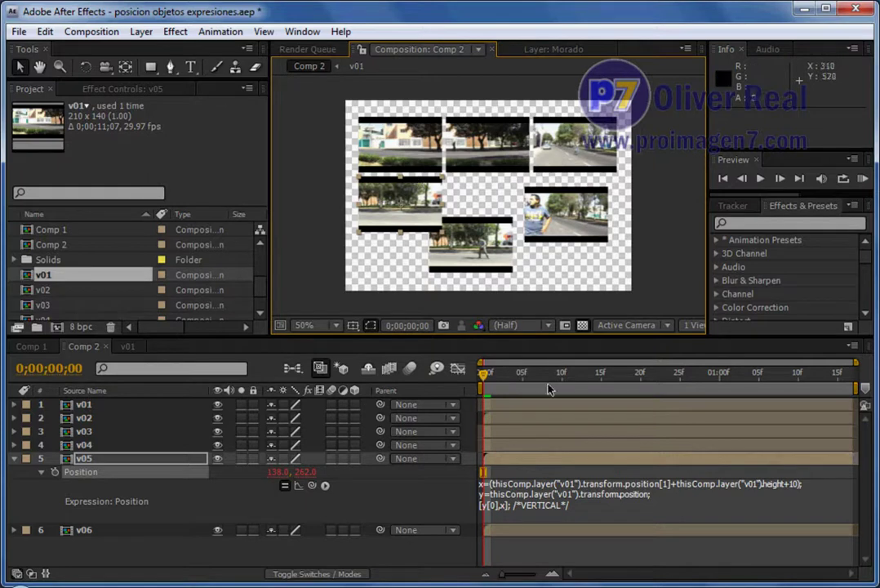
- Paste the vertical expression onto v06's Position and dismiss the missing Blanco layer warning
click(582, 326)
key(ctrl+Down)
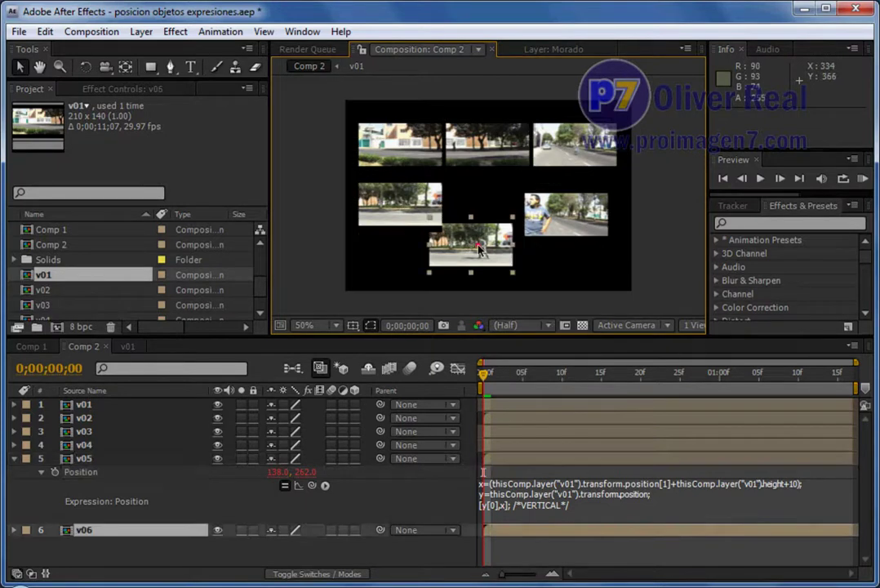
click(152, 416)
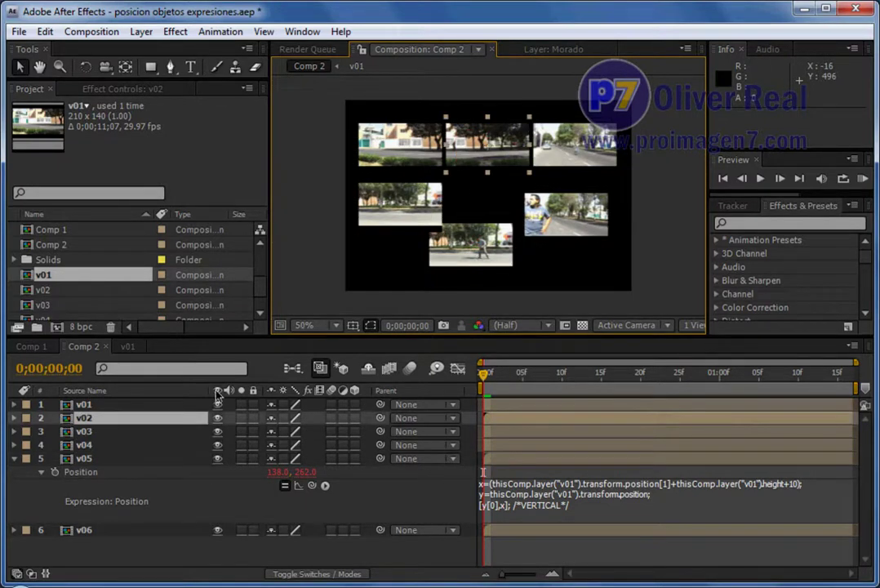
click(141, 530)
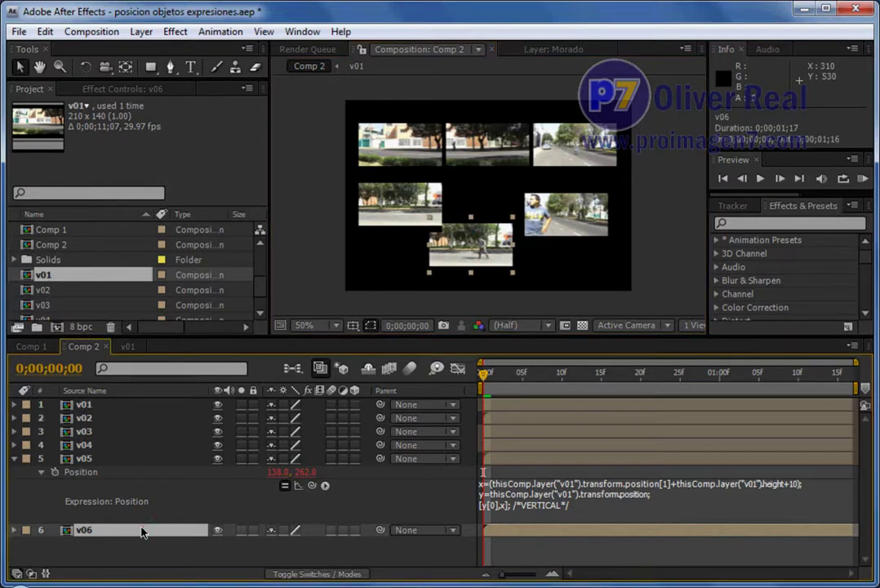
key(p)
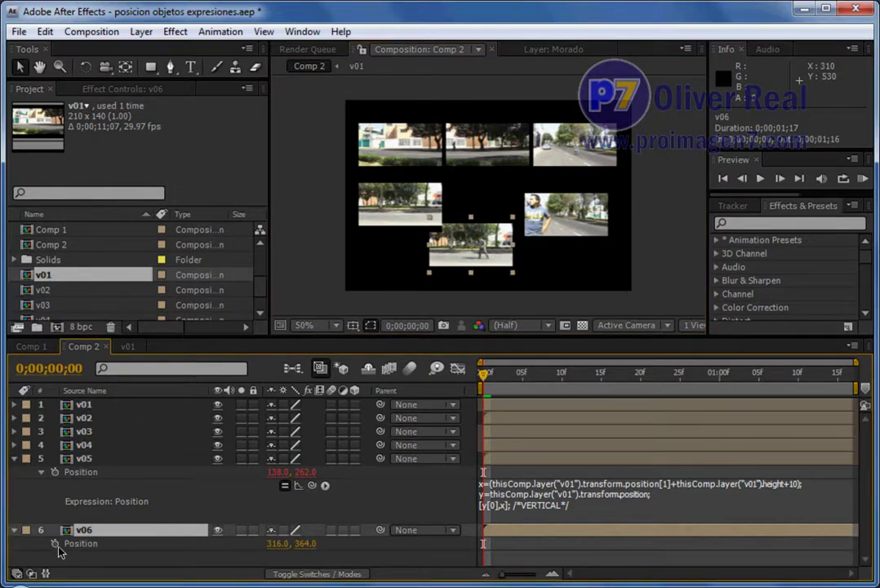
alt+click(54, 544)
key(ctrl+v)
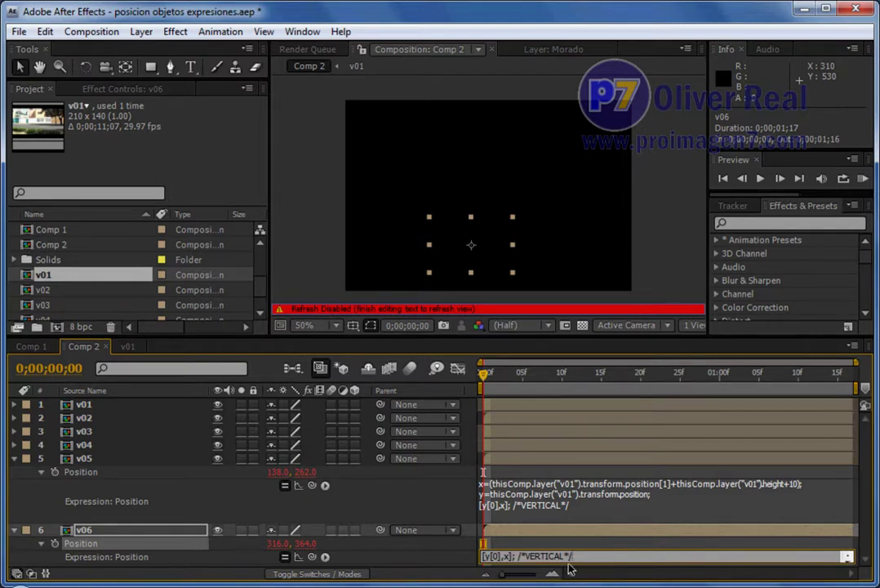
drag(569, 563, 572, 576)
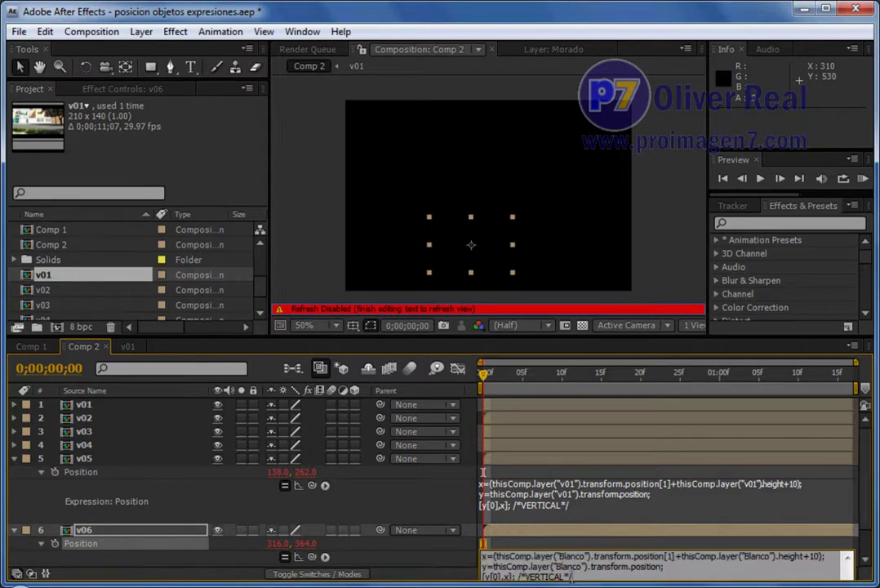
click(706, 544)
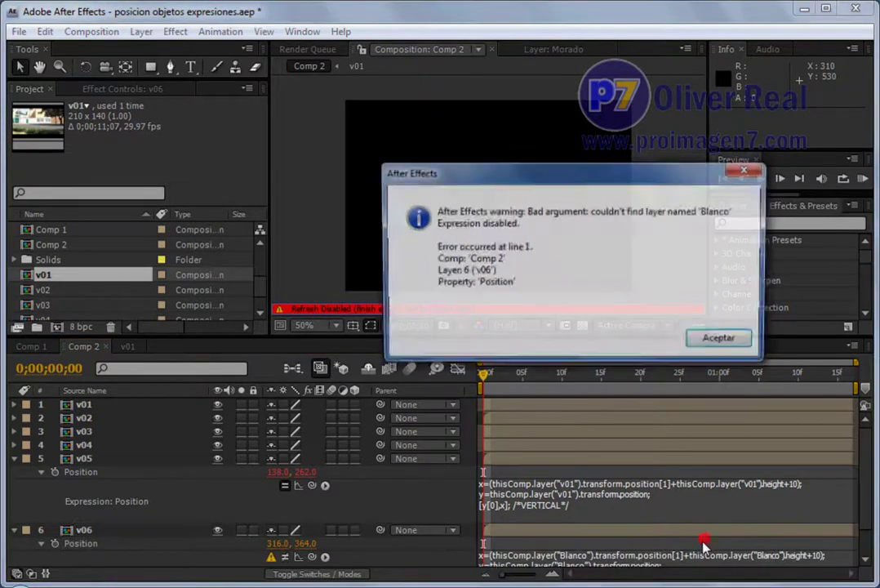
click(695, 343)
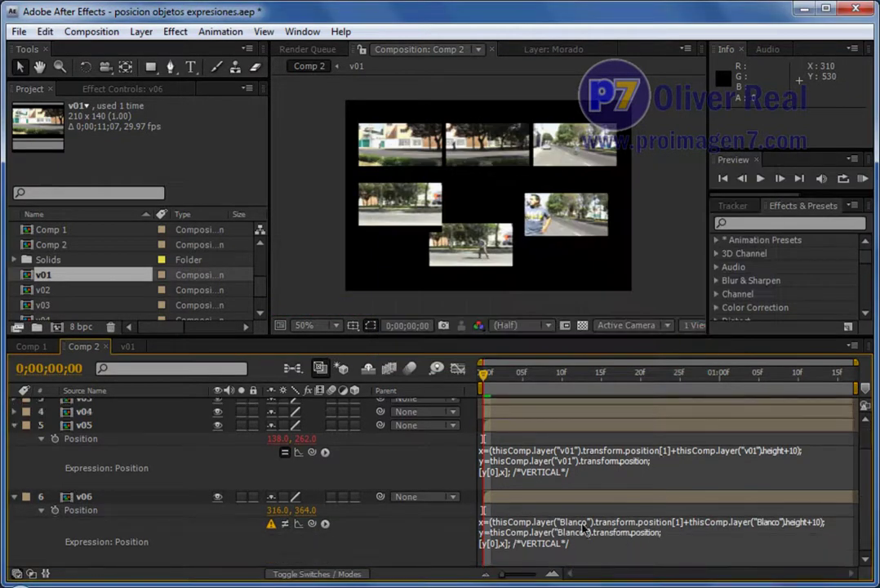
- Change every Blanco reference in v06's expression to v02, then copy the expression text
click(582, 524)
click(560, 523)
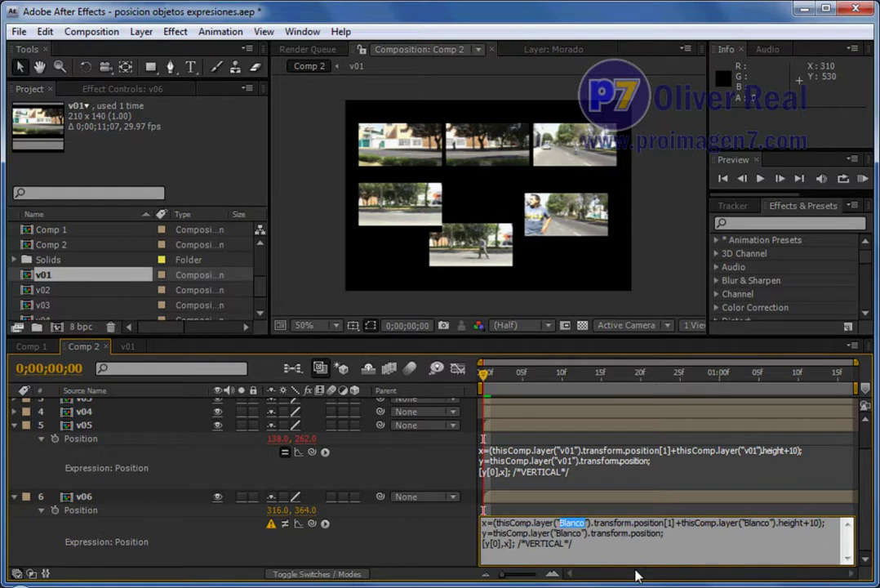
text(v02)
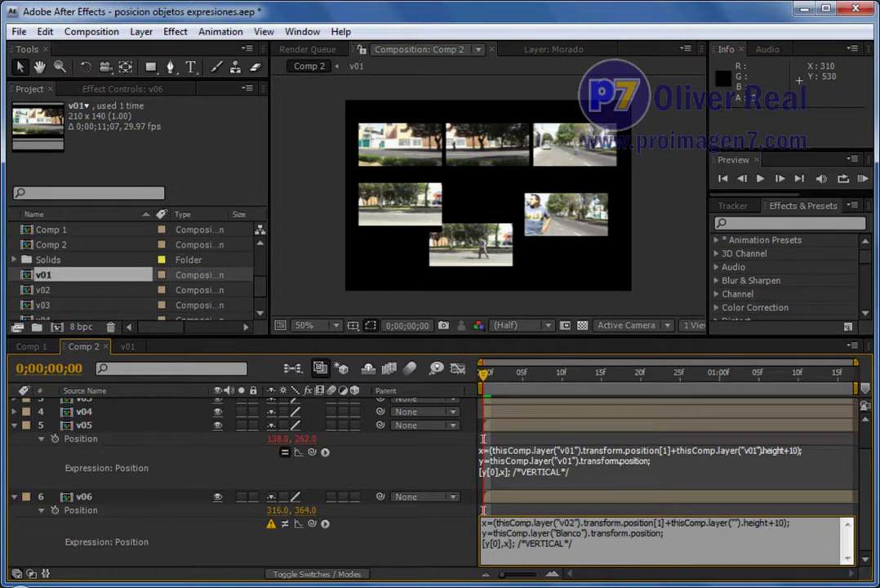
text(v02)
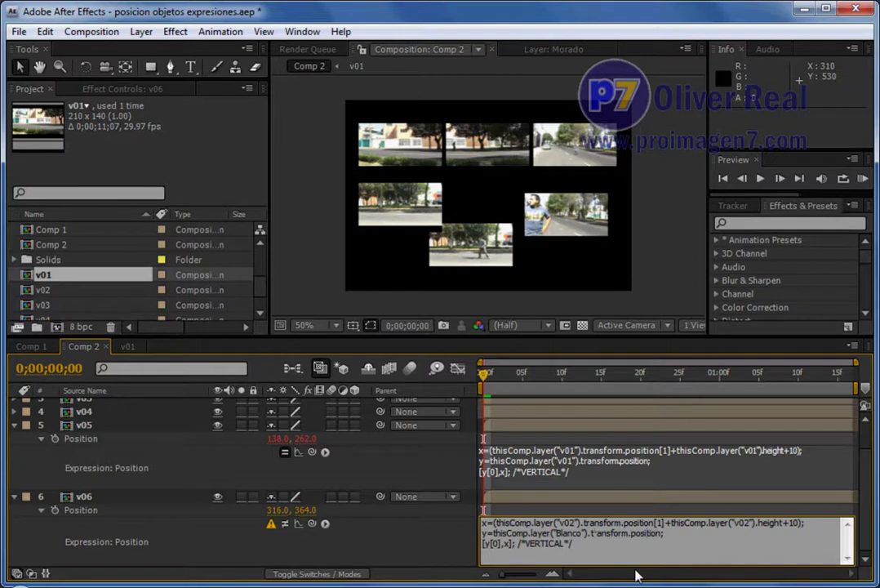
key(BackSpace)
key(BackSpace)
key(BackSpace)
text(v02)
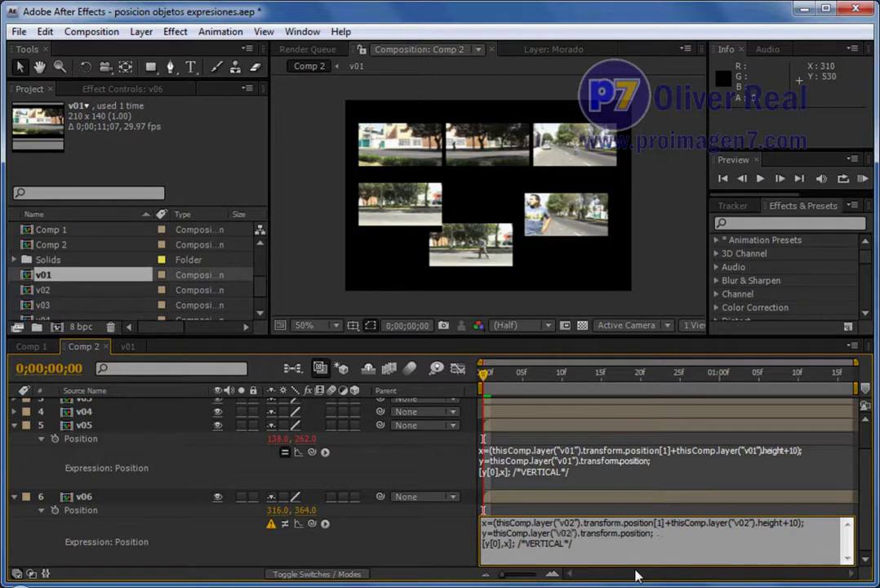
key(KP_Enter)
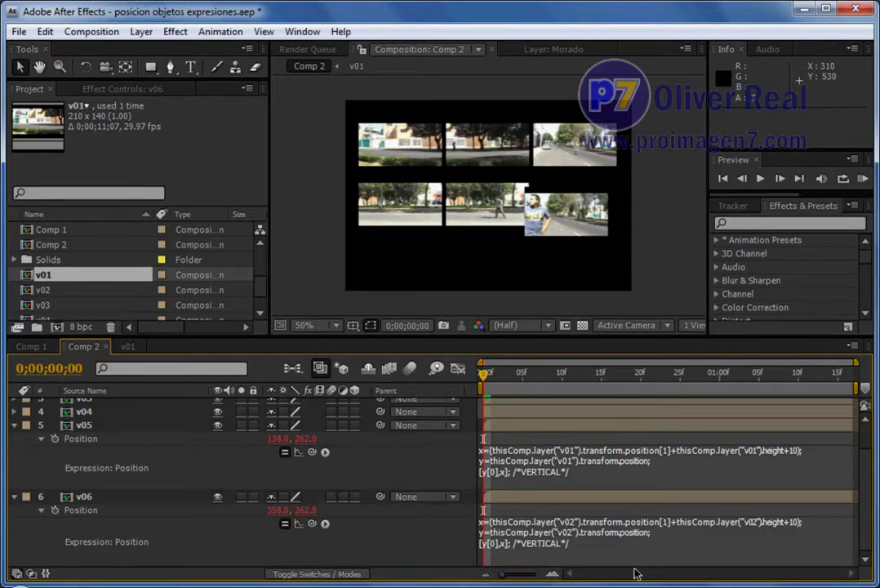
click(563, 543)
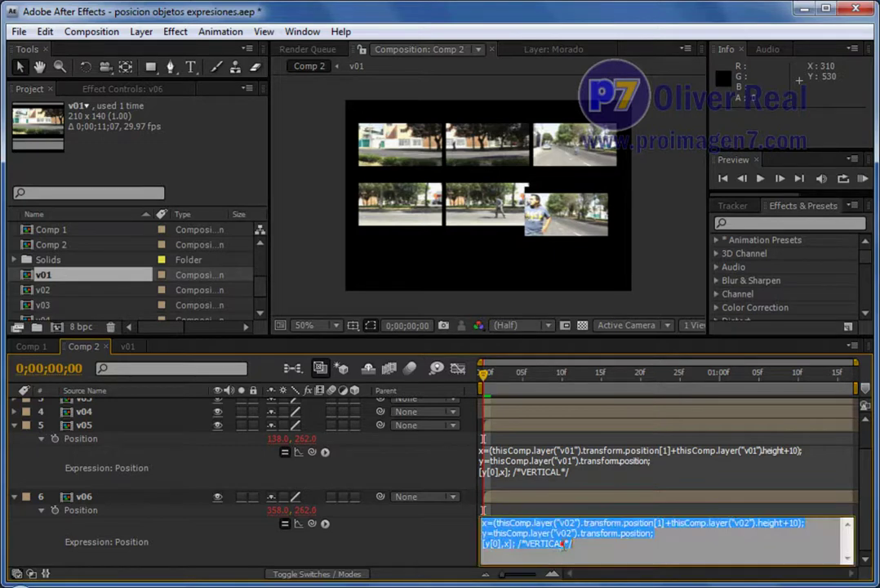
right_click(564, 543)
- Copy v06's position expression and paste it onto v04's Position property
click(604, 361)
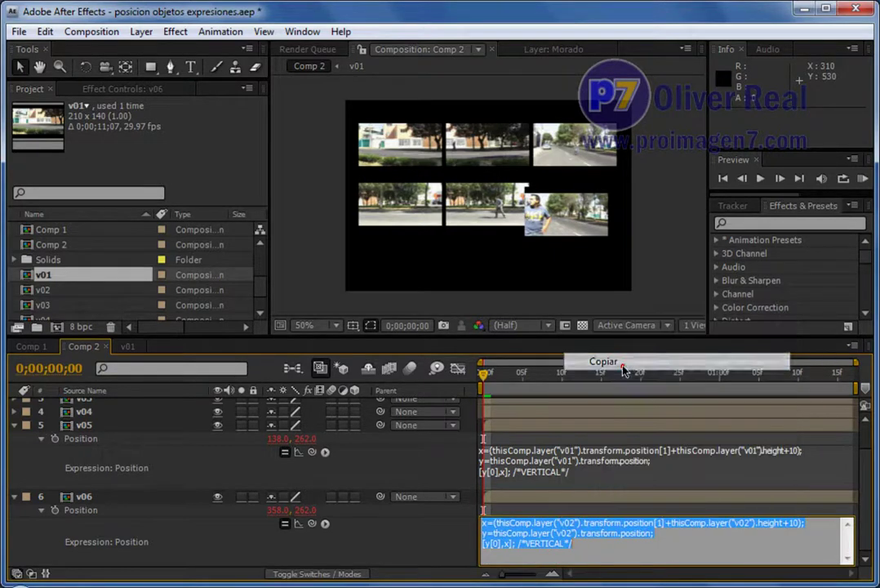
click(582, 218)
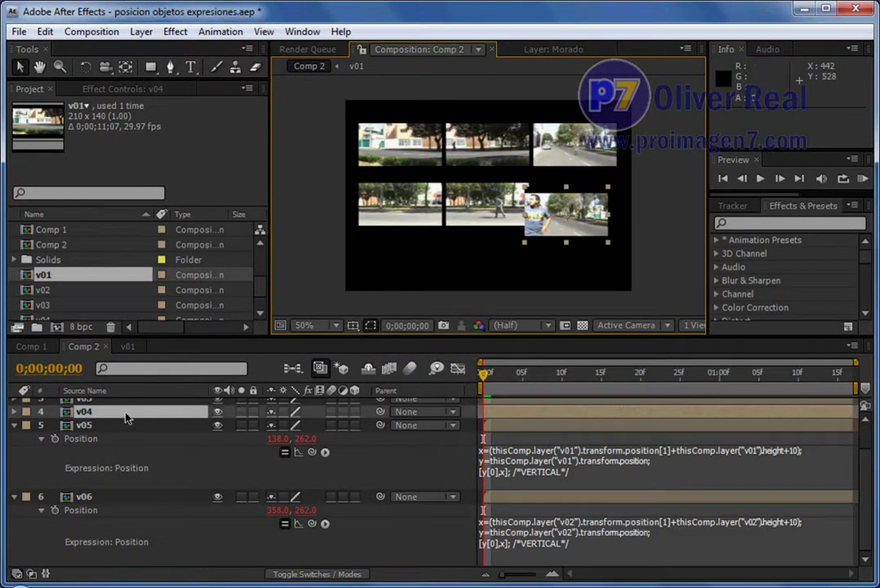
click(578, 152)
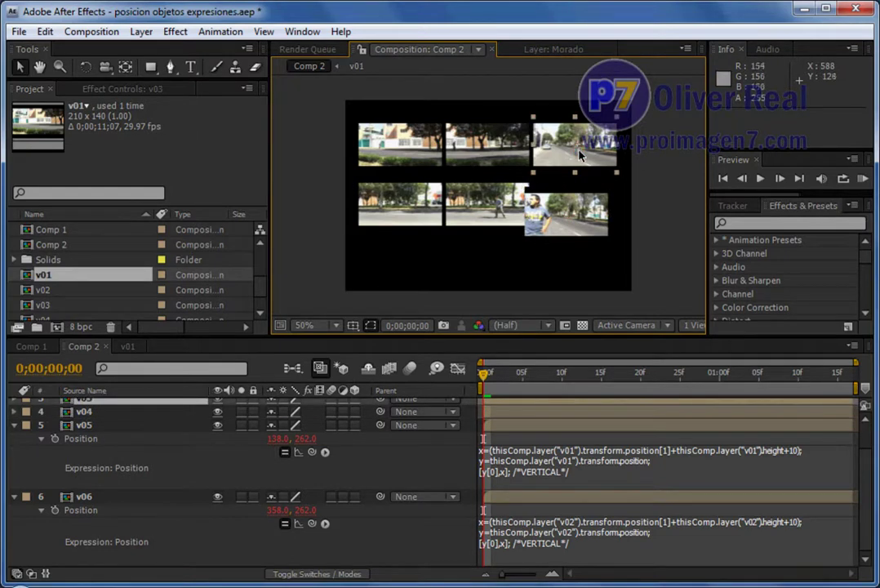
click(387, 212)
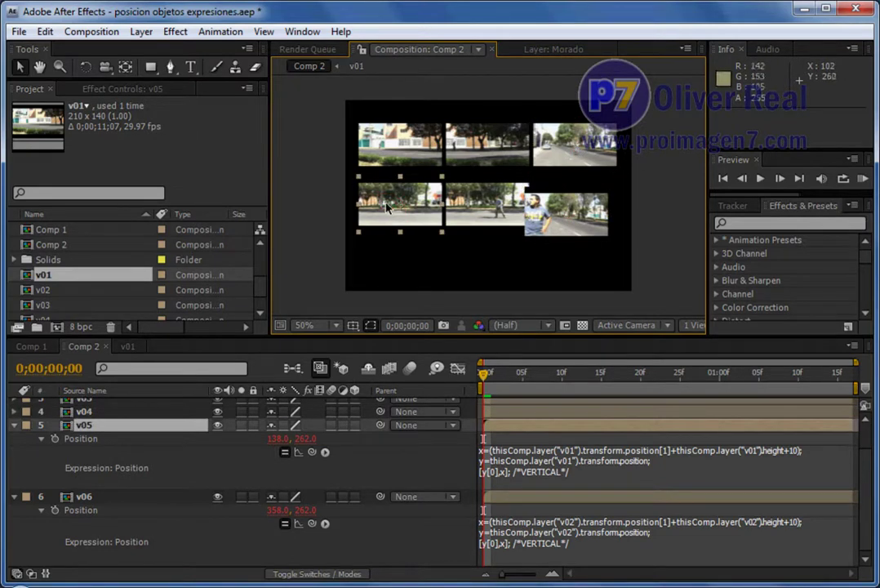
click(562, 214)
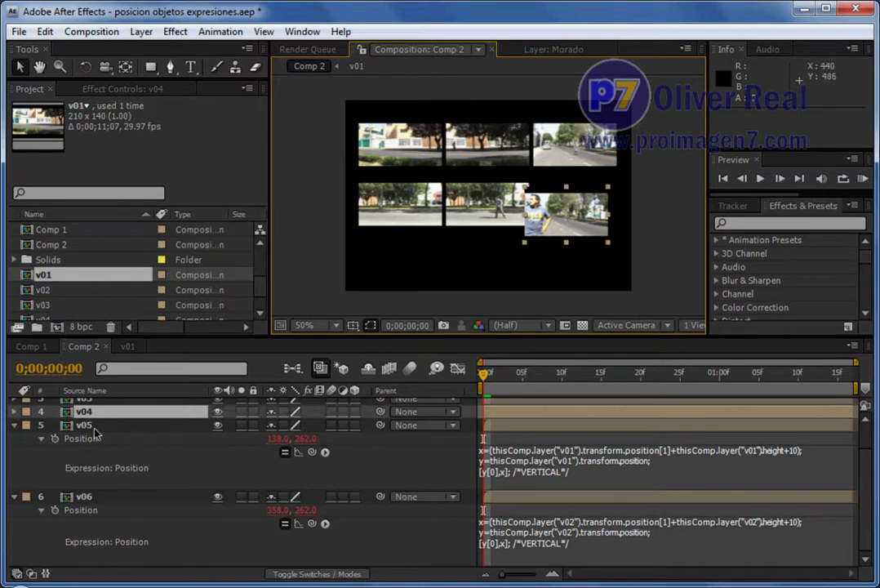
key(p)
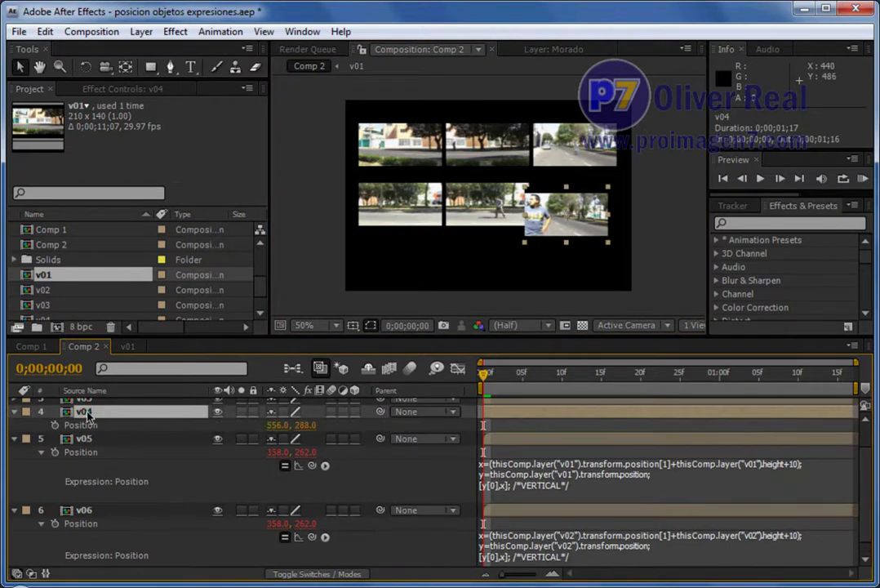
alt+click(55, 425)
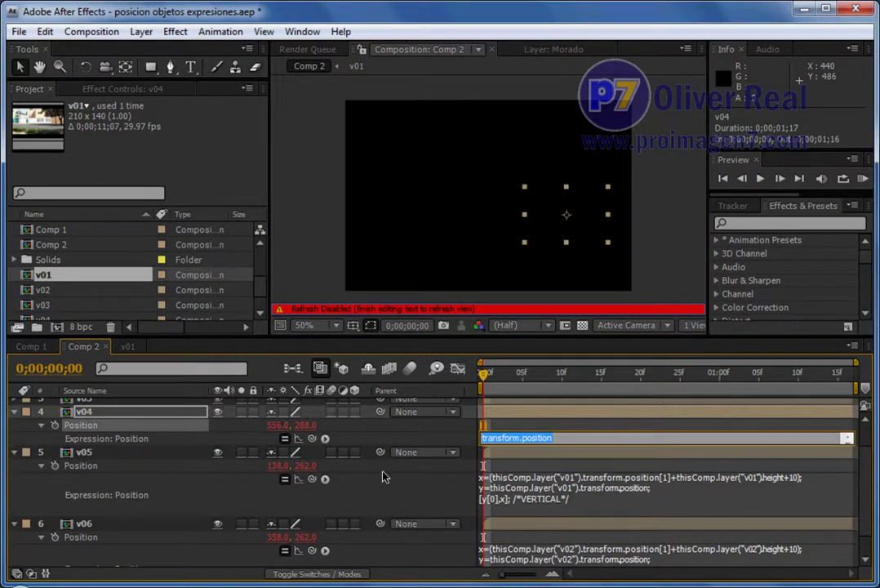
text(x=(thisComp.layer("v02").transform.position[1]+thisComp.layer("v02").height+10); y=thisComp.layer("v02").transform.position; [y[0],x]; /*VERTICAL*/)
- Change each v02 reference in v04's expression to v05 and commit it
drag(526, 449, 528, 501)
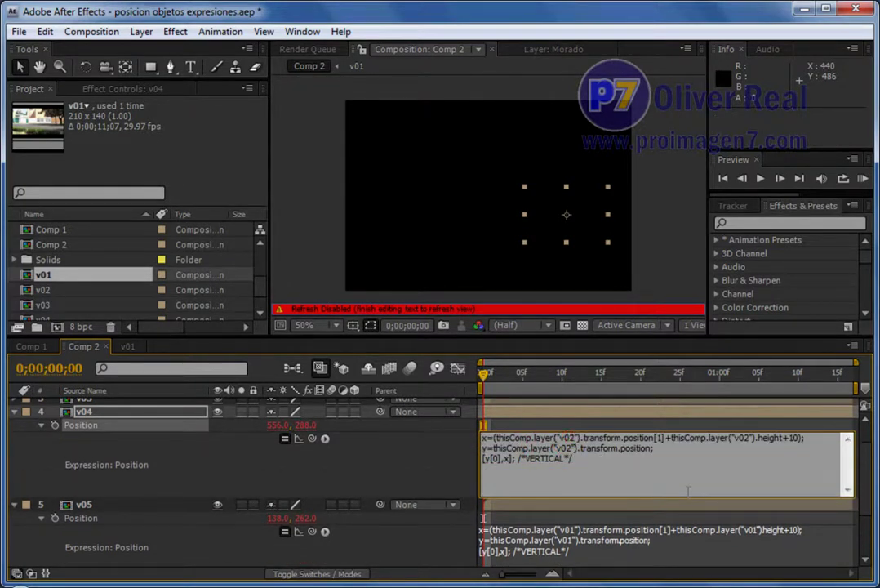
double_click(531, 438)
text(v05)
key(Down)
key(BackSpace)
text(5)
key(BackSpace)
text(5)
click(687, 496)
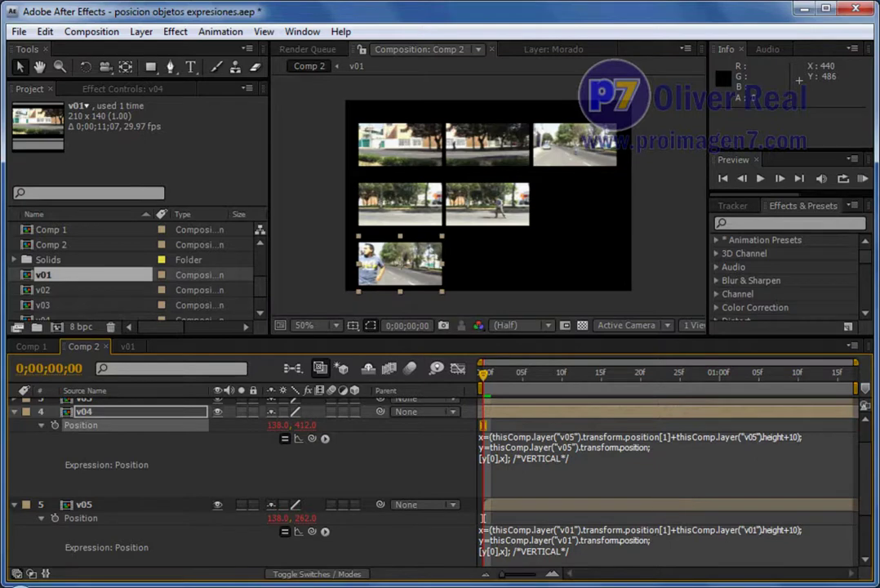
- Drag v01 toward the top-left so the expression-linked grid of clips follows it
scroll(865, 467, up, 2)
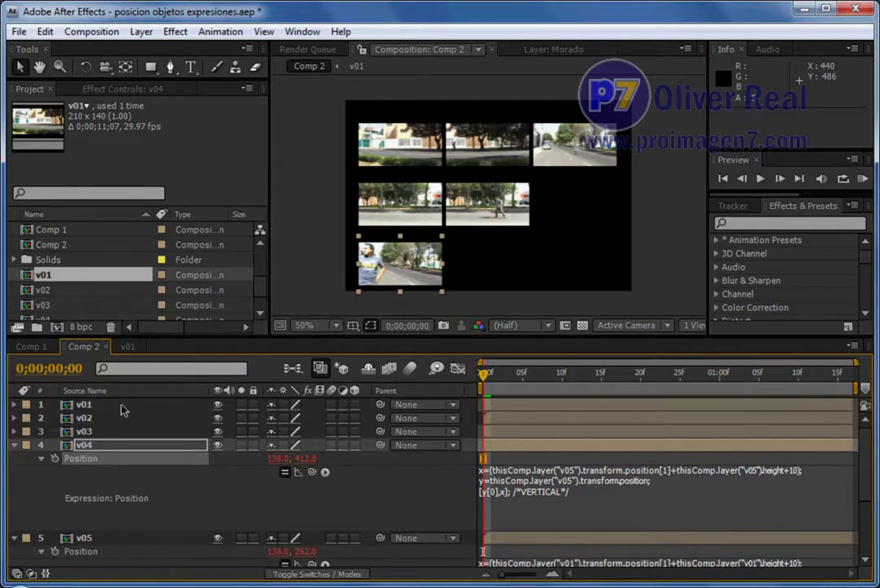
click(121, 405)
mouse_move(396, 162)
mouse_down()
mouse_move(404, 158)
mouse_move(414, 170)
mouse_up()
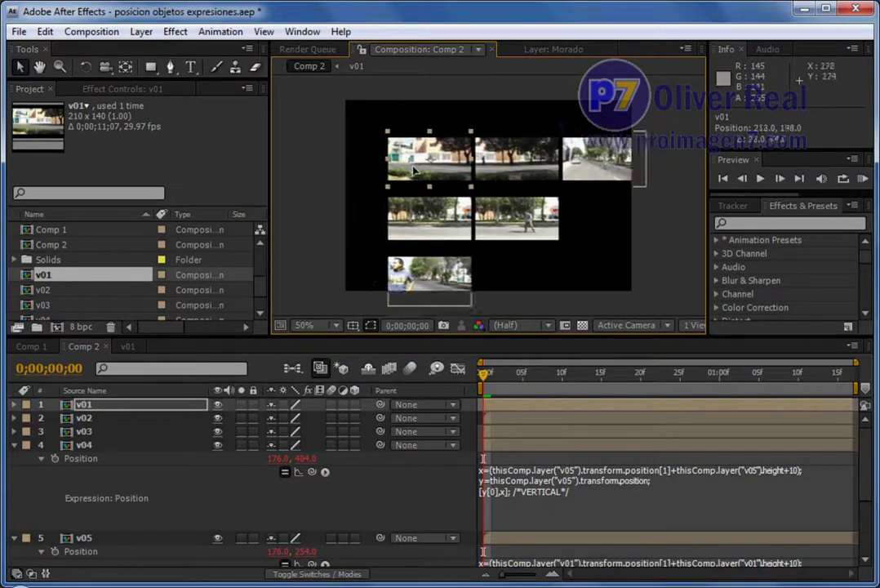
drag(414, 170, 389, 152)
click(497, 209)
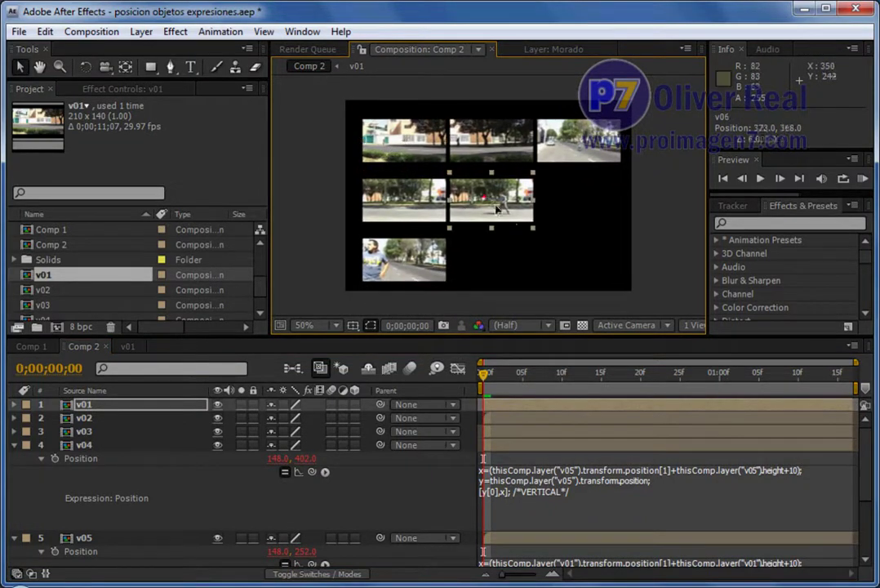
click(396, 214)
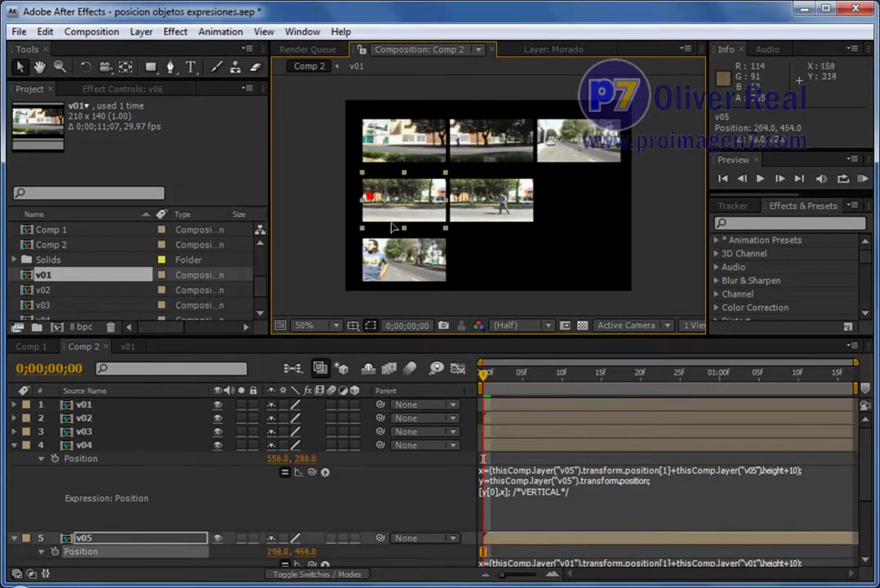
click(406, 268)
click(499, 137)
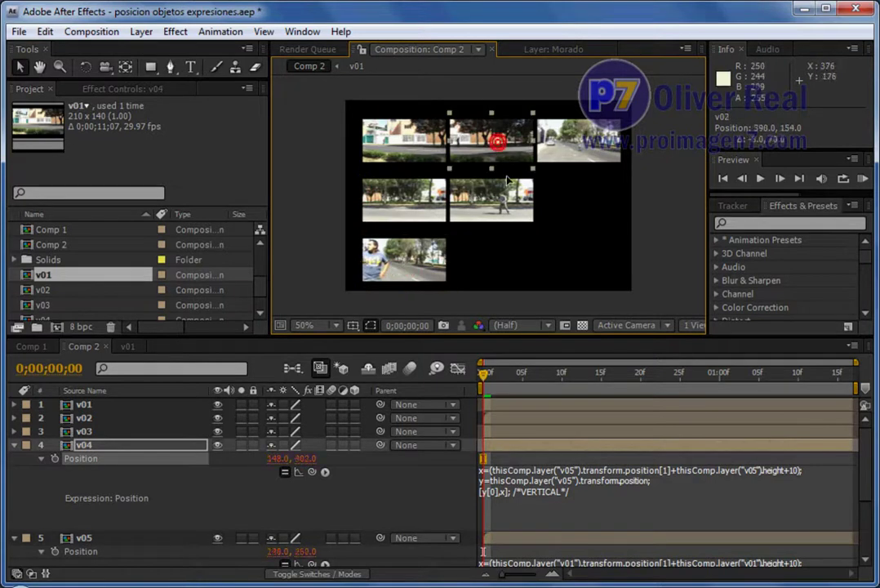
click(585, 146)
mouse_move(395, 137)
mouse_down()
mouse_move(459, 150)
mouse_move(391, 132)
mouse_up()
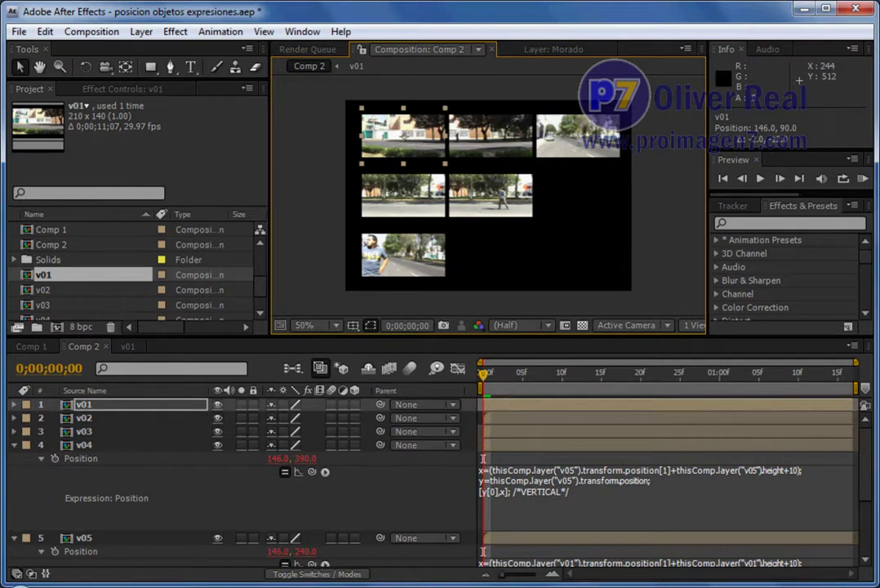
- Collapse the v04, v05 and v06 layers and scrub the timeline to preview the clips
click(13, 446)
click(14, 458)
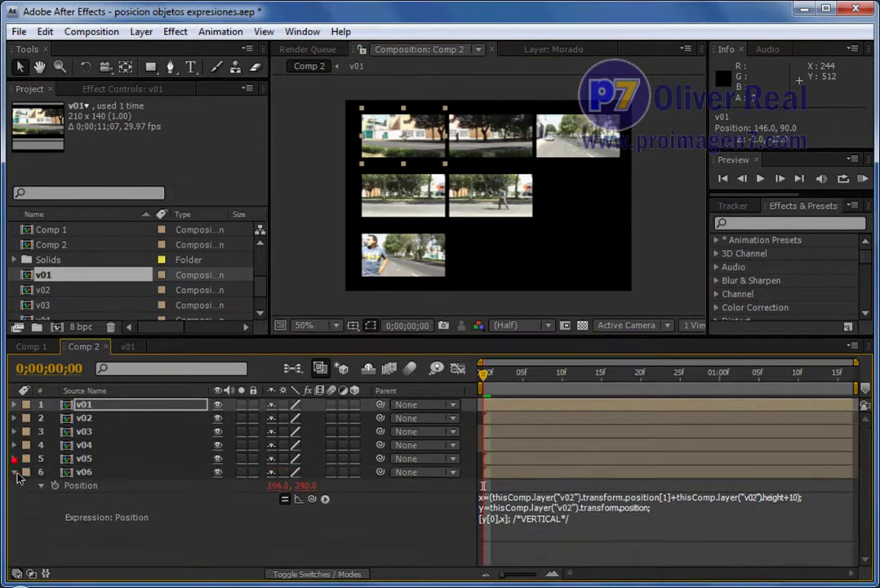
click(14, 472)
click(112, 525)
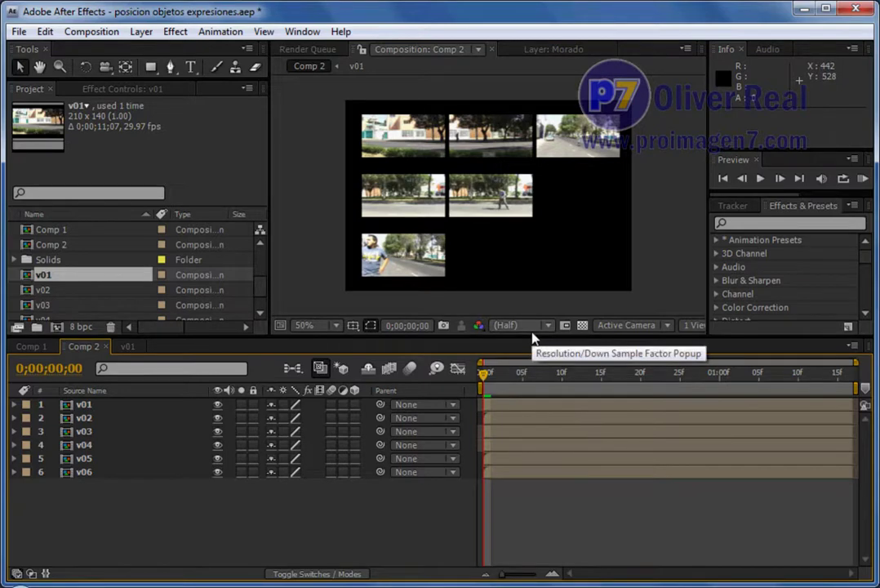
drag(484, 380, 635, 394)
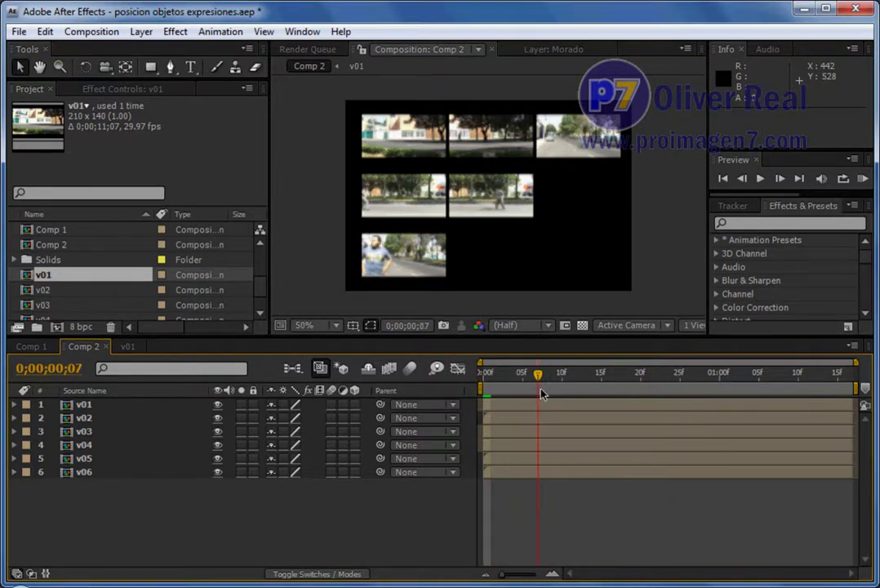
drag(634, 393, 485, 394)
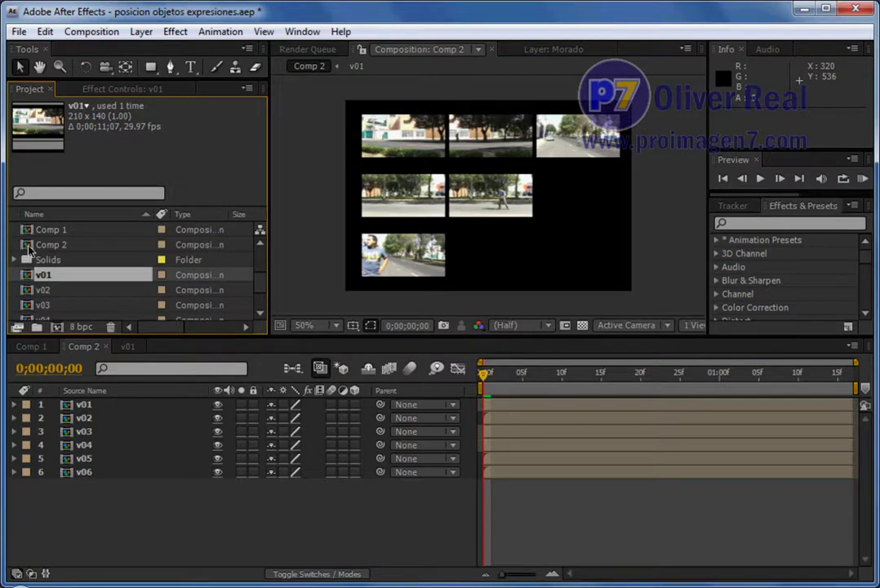
- Nest Comp 2 in a new Comp 3 and add a New > Camera layer with default settings
mouse_move(51, 244)
mouse_down()
mouse_move(64, 286)
mouse_move(57, 327)
mouse_up()
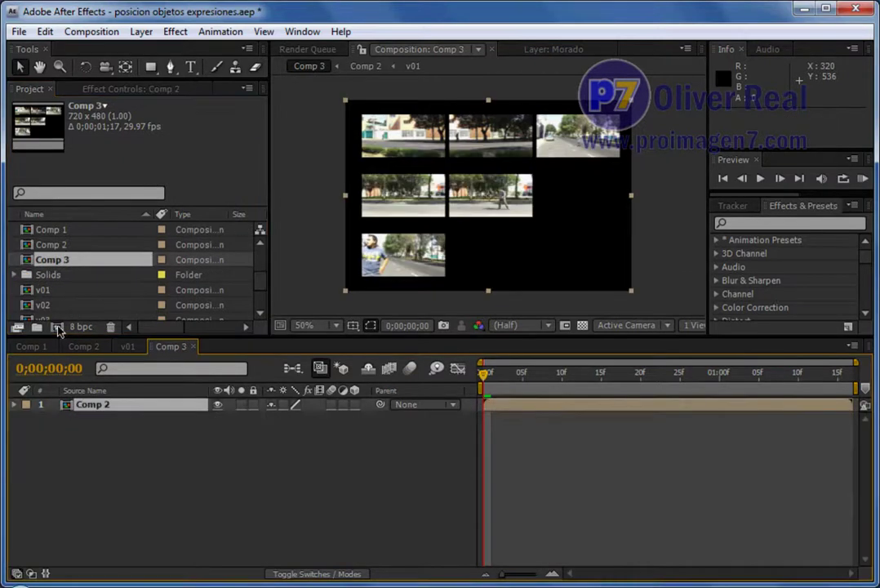
right_click(367, 432)
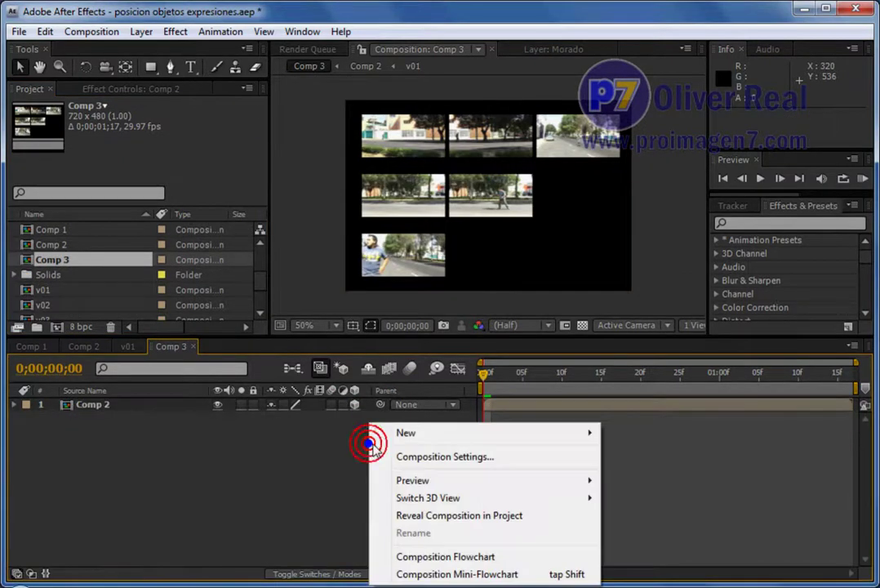
mouse_move(501, 443)
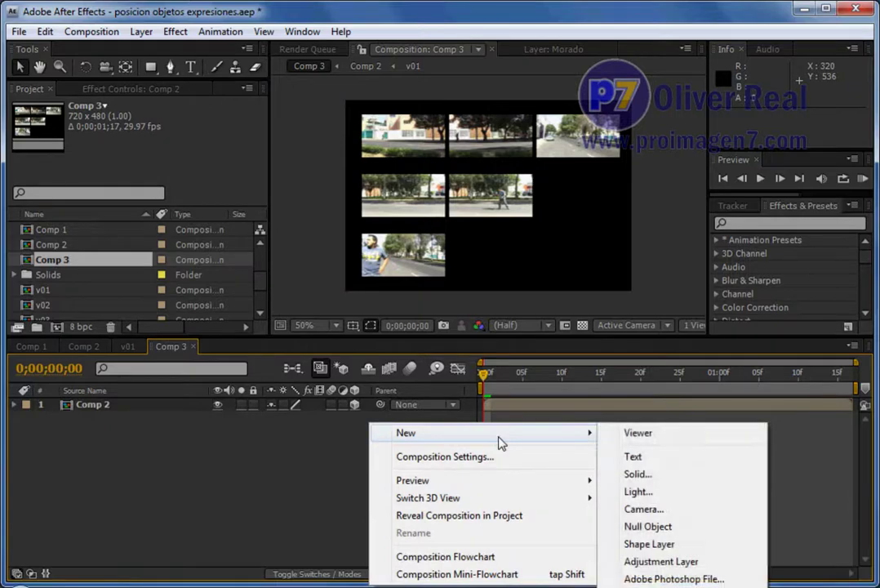
click(664, 511)
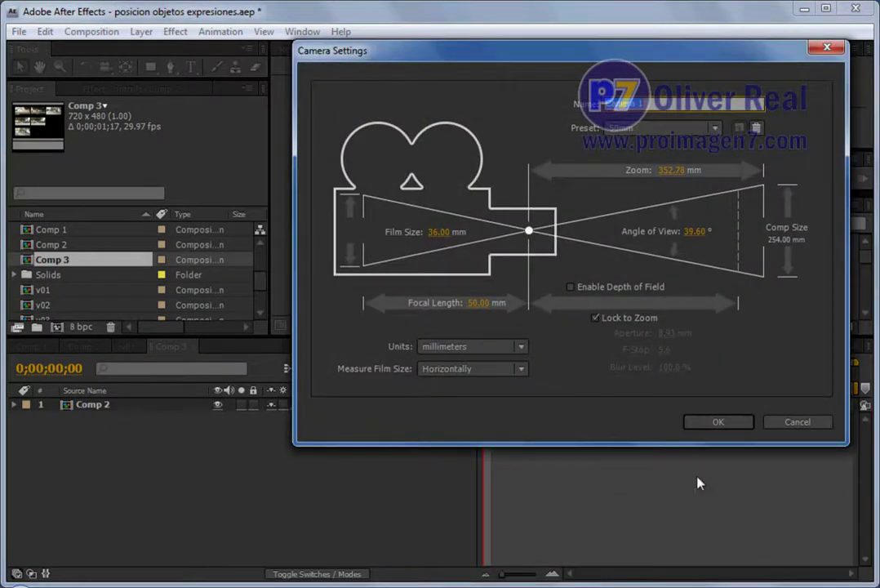
click(720, 424)
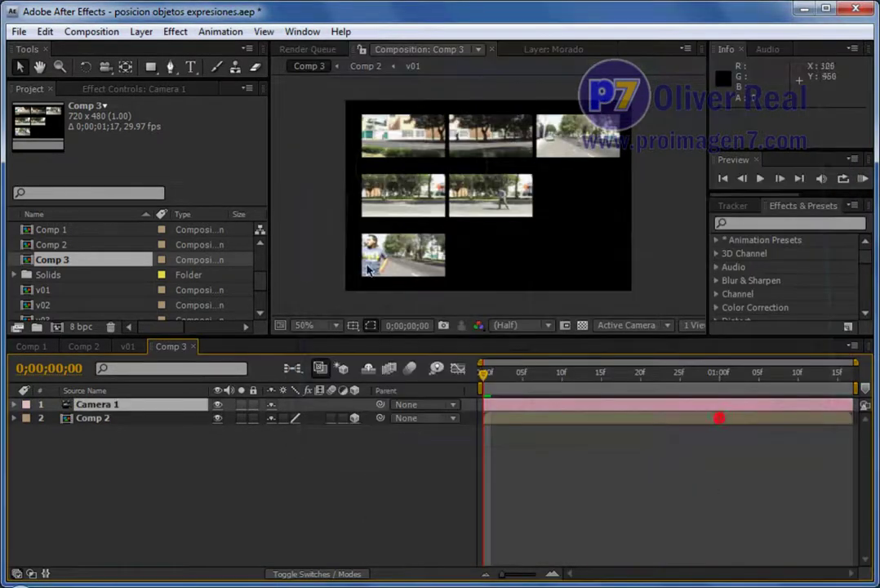
- Tilt the view with the Orbit Camera tool and scale Comp 2 to 175%
click(105, 67)
mouse_move(457, 196)
mouse_down()
mouse_move(432, 191)
mouse_move(383, 207)
mouse_up()
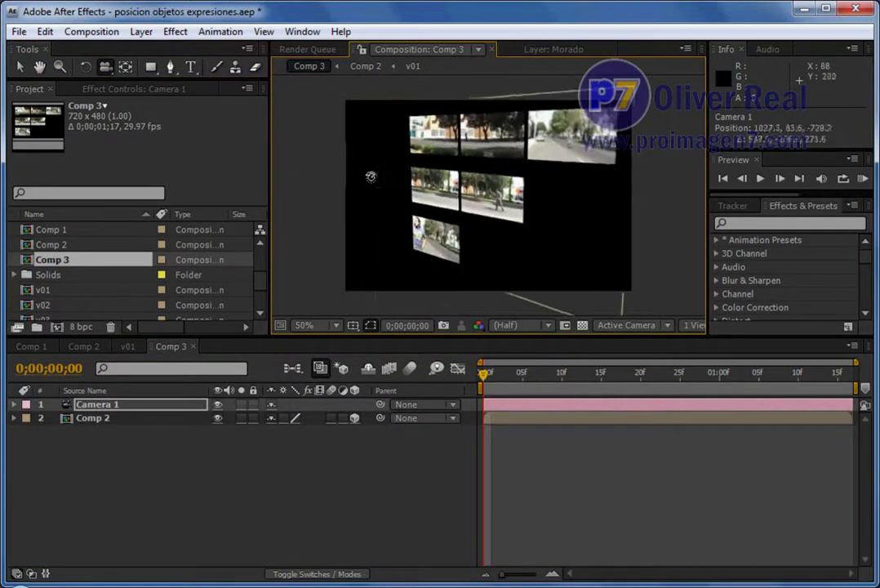
click(122, 419)
key(s)
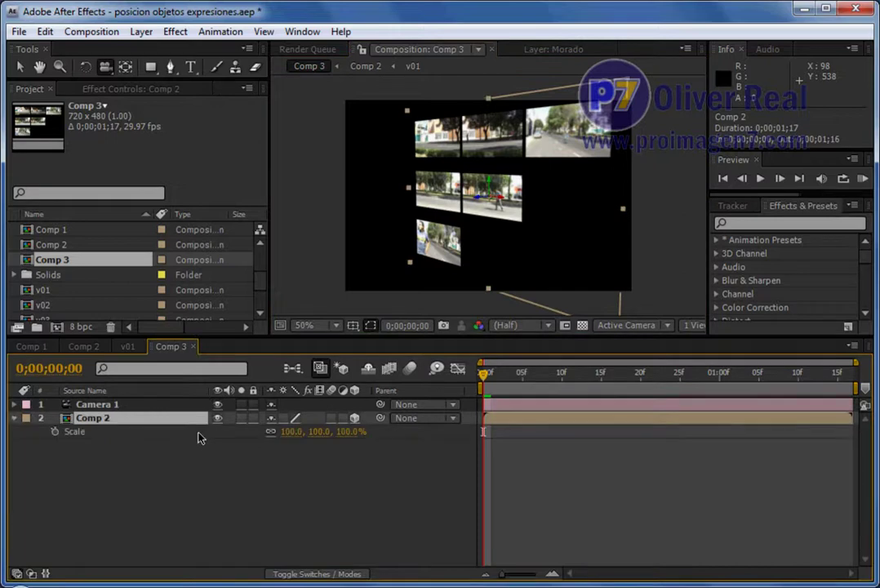
mouse_move(287, 431)
mouse_down()
mouse_move(259, 435)
mouse_move(399, 457)
mouse_move(385, 460)
mouse_up()
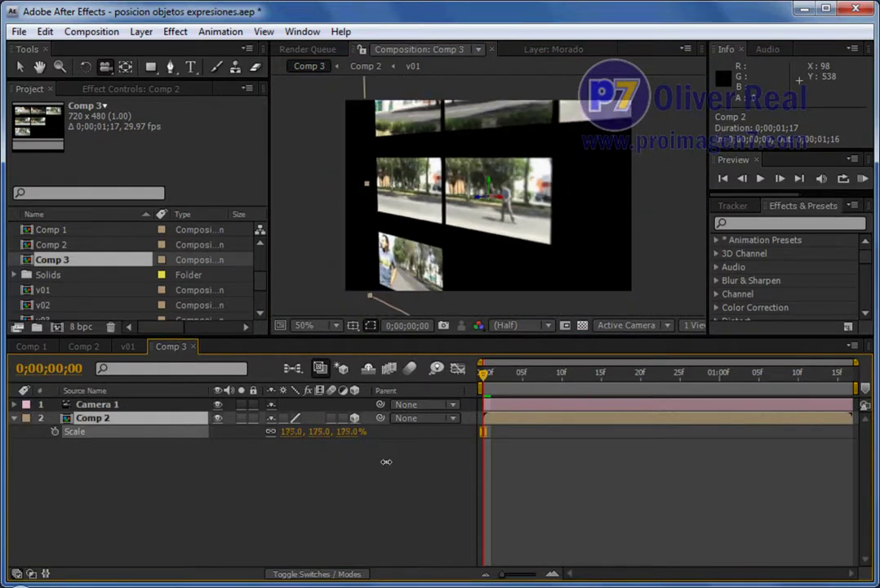
- Orbit around the enlarged grid, scrub the timeline to preview, then return to frame one
mouse_move(441, 261)
mouse_down()
mouse_move(576, 248)
mouse_move(460, 147)
mouse_move(498, 269)
mouse_up()
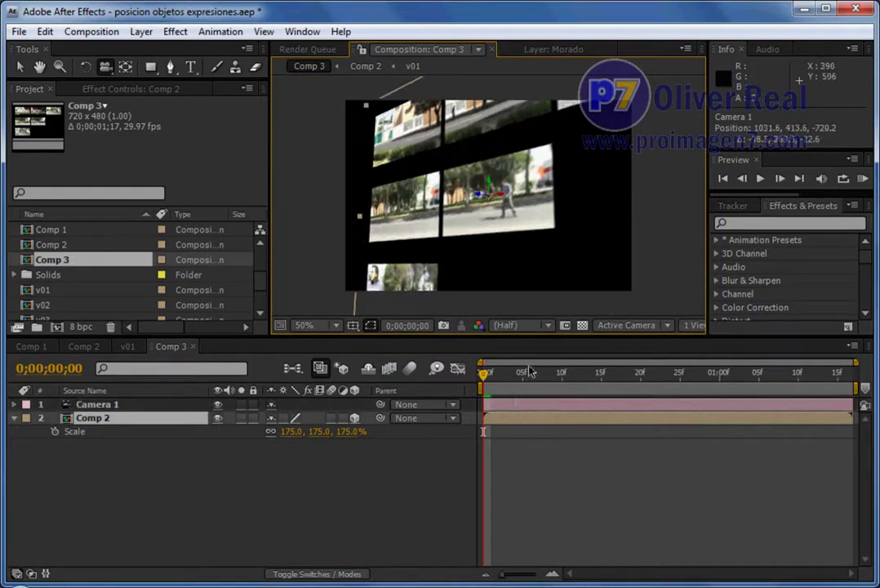
drag(488, 384, 602, 400)
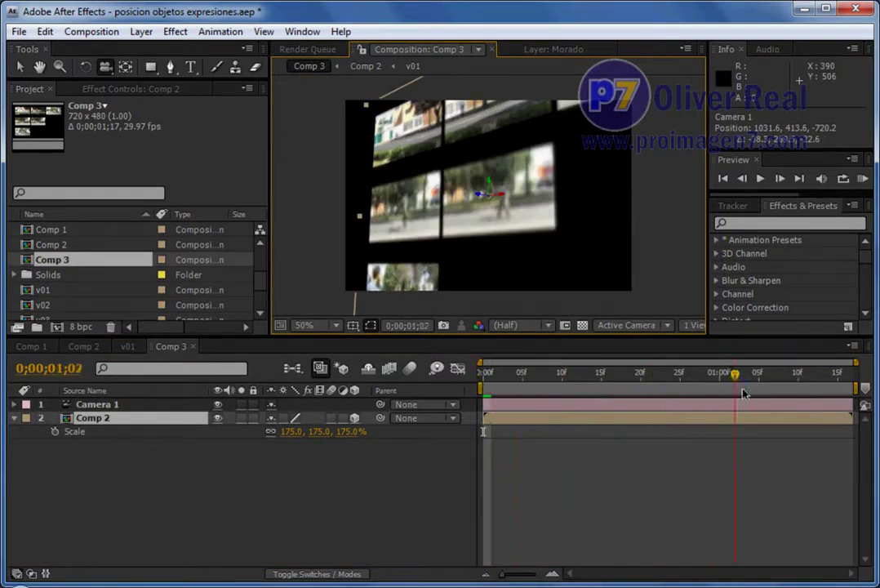
key(Home)
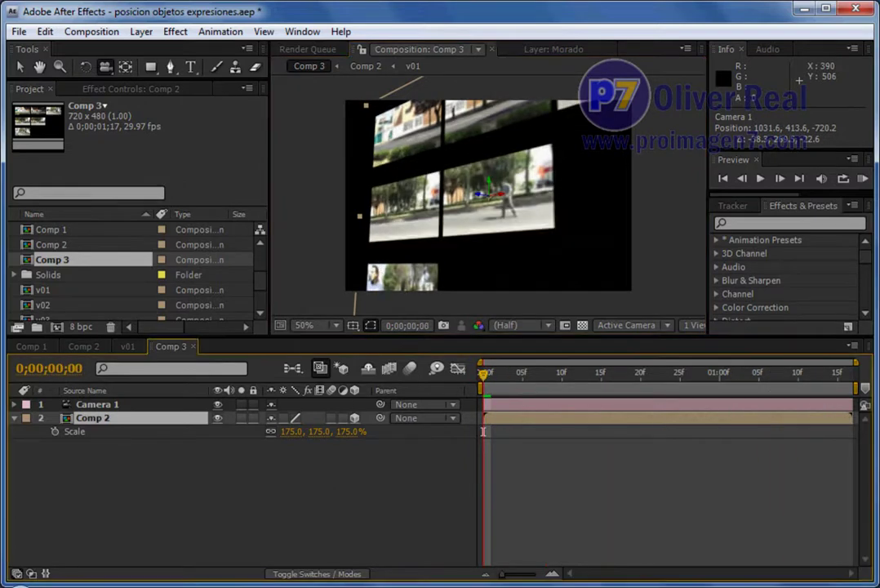
click(167, 532)
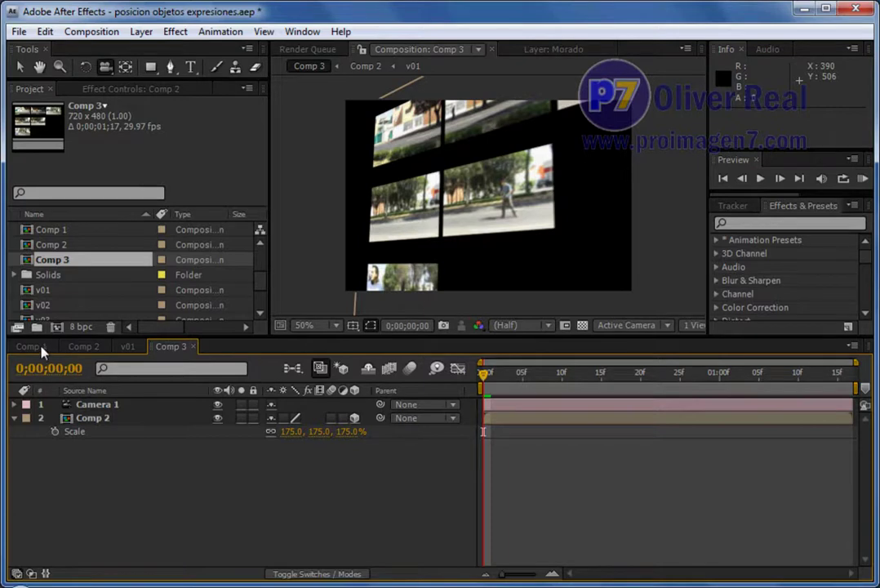
- Orbit the camera view and shrink Comp 2's scale down to 83%
click(21, 66)
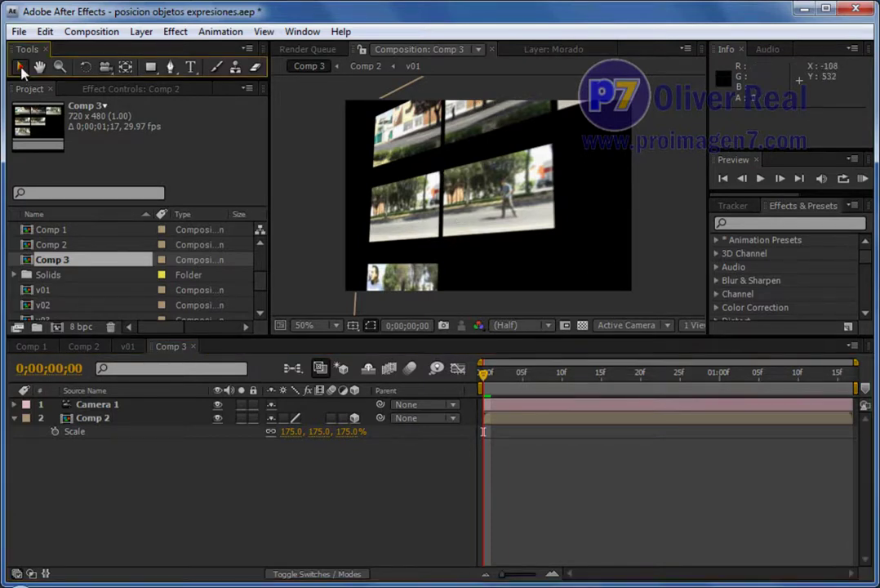
click(106, 66)
drag(474, 302, 427, 305)
mouse_move(337, 433)
mouse_down()
mouse_move(268, 442)
mouse_move(271, 426)
mouse_up()
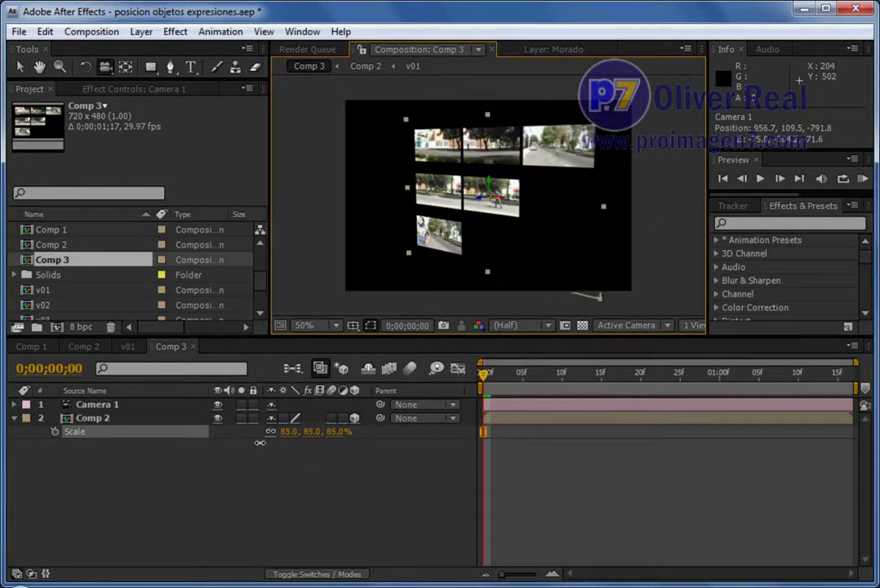
- Re-angle Camera 1 on the smaller clip grid, then deselect the camera layer
click(21, 68)
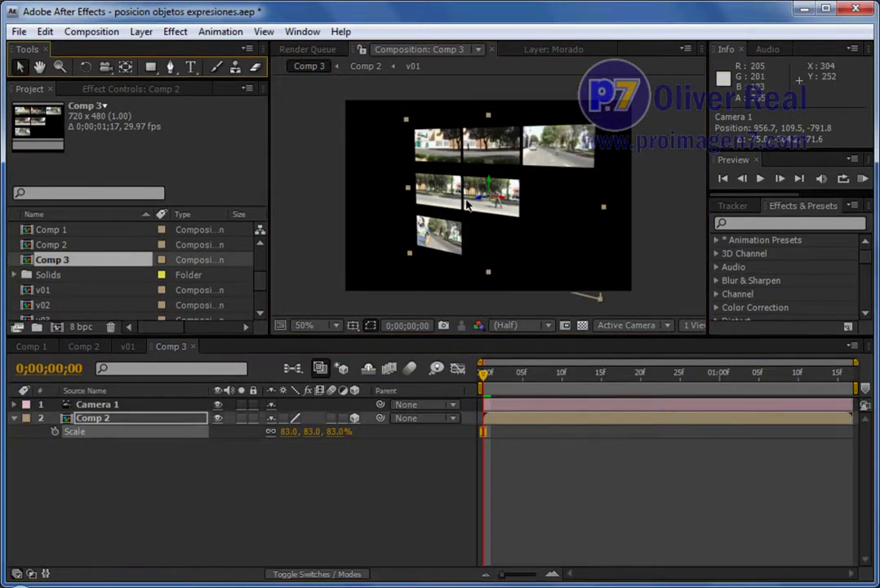
click(104, 68)
mouse_move(408, 203)
mouse_down()
mouse_move(523, 209)
mouse_move(417, 210)
mouse_up()
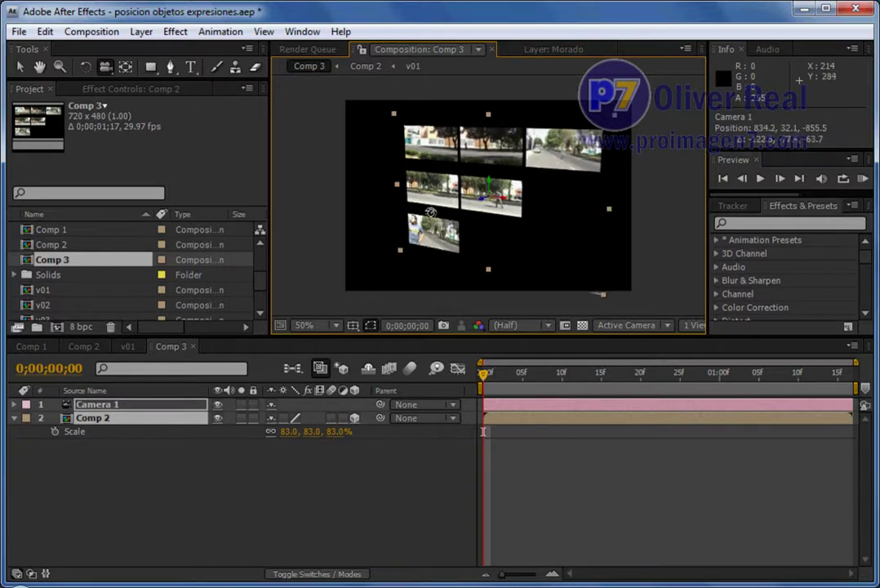
click(586, 404)
drag(458, 196, 440, 186)
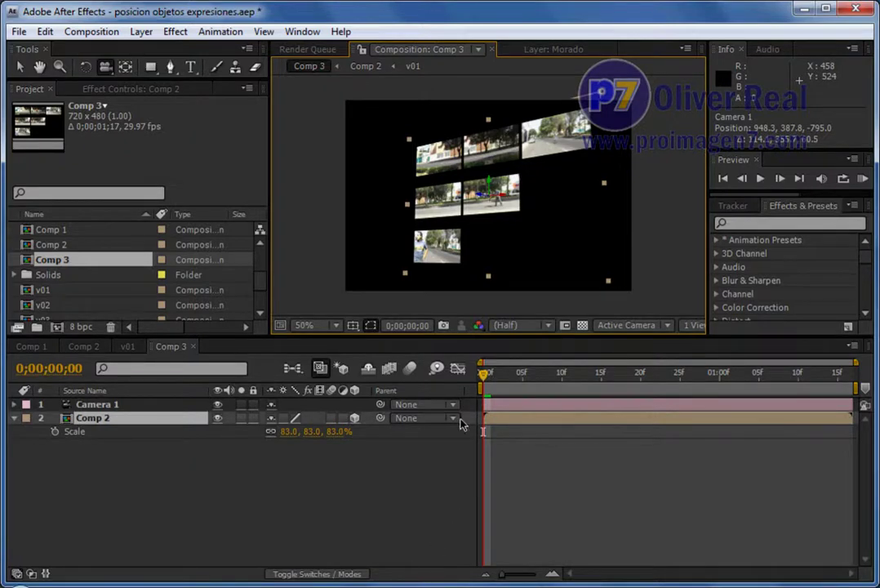
drag(380, 209, 446, 254)
click(345, 492)
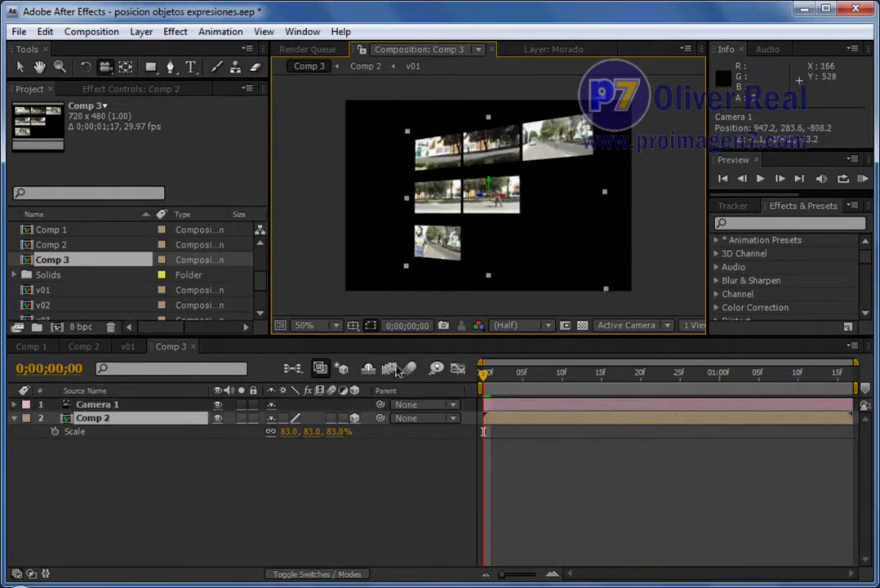